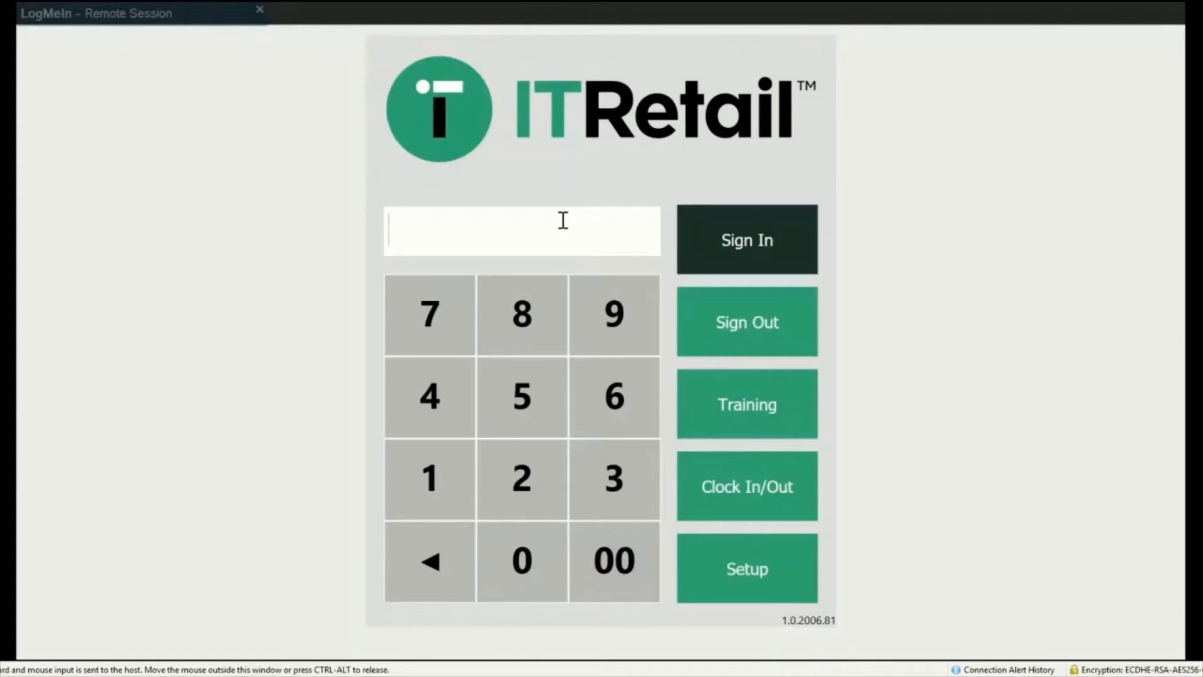
Step: Enter code 11 at the sign-in screen to exit RetailNext to the Windows desktop
type("11")
key("Return")
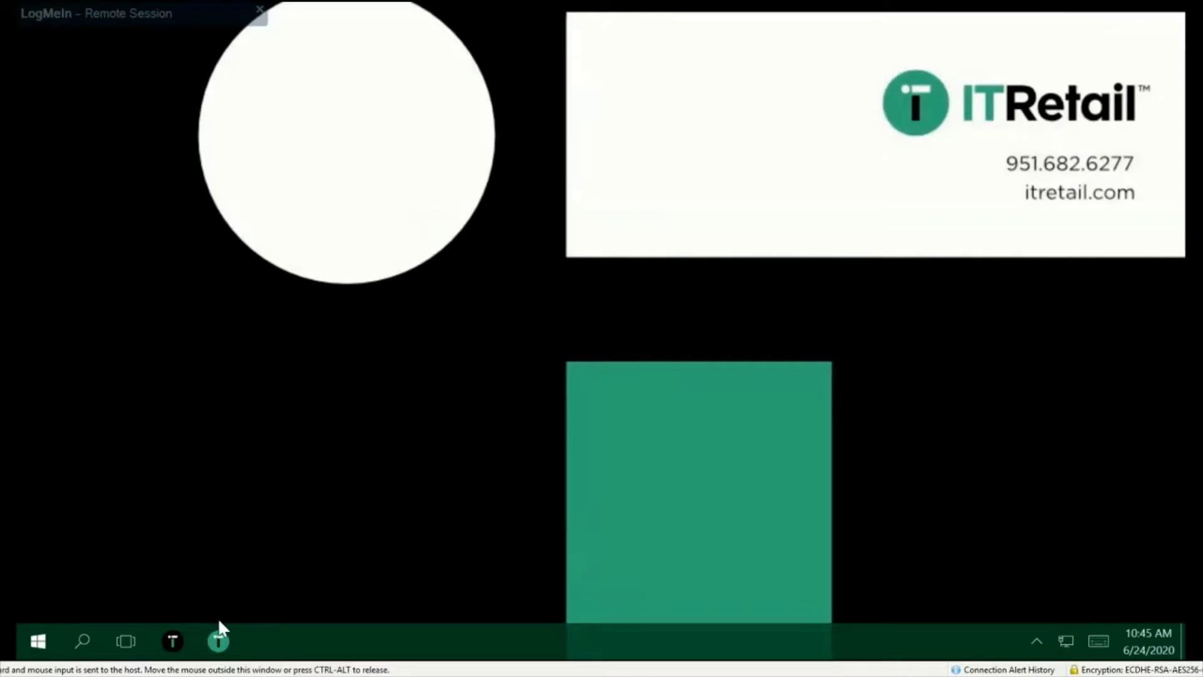
Step: Launch RetailNext from the Retail Next folder in the Windows Start menu
left_click(29, 643)
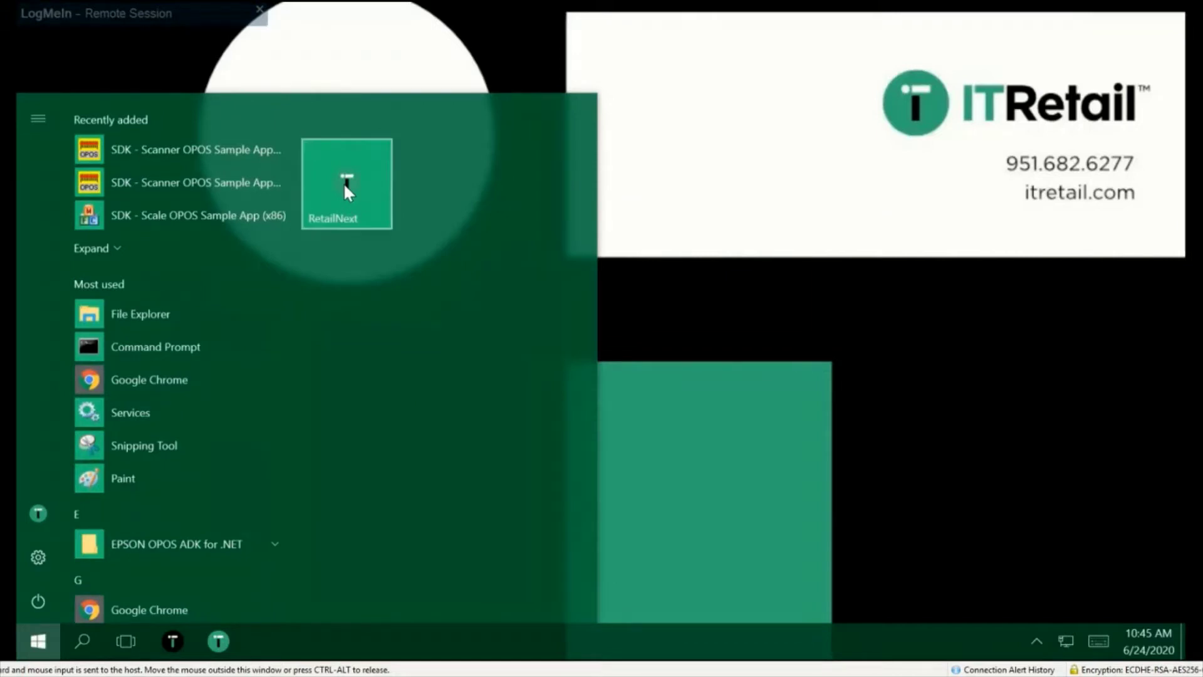
scroll(207, 379, "down", 2)
scroll(207, 379, "down", 4)
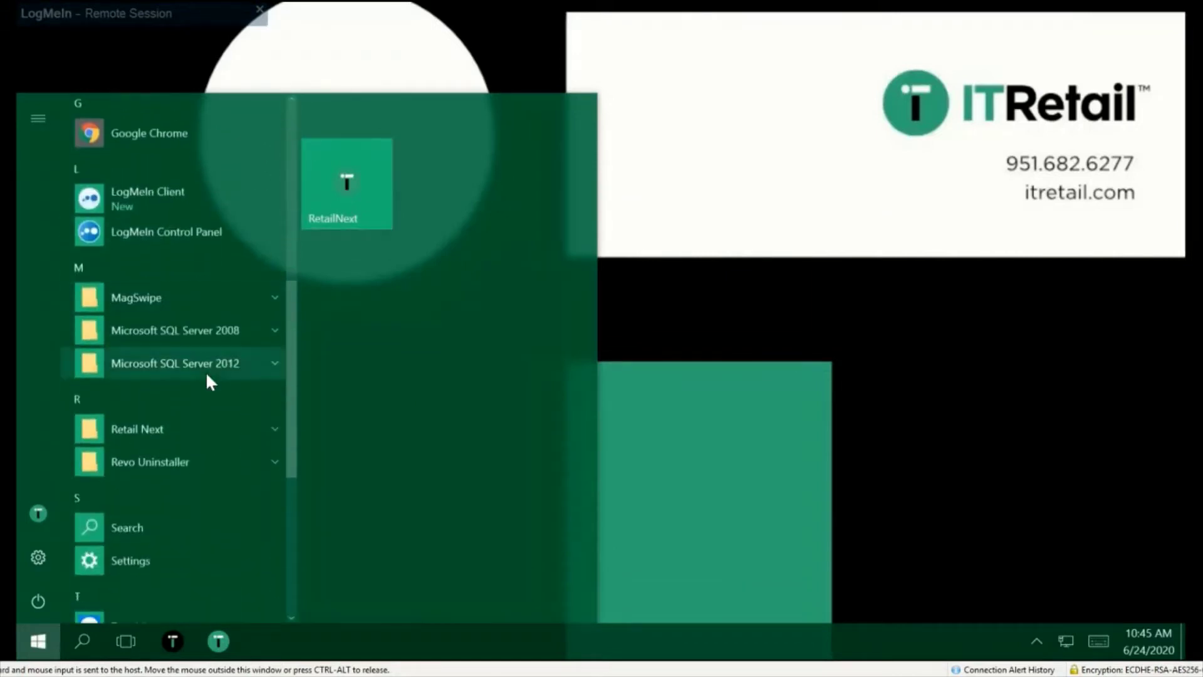
left_click(209, 424)
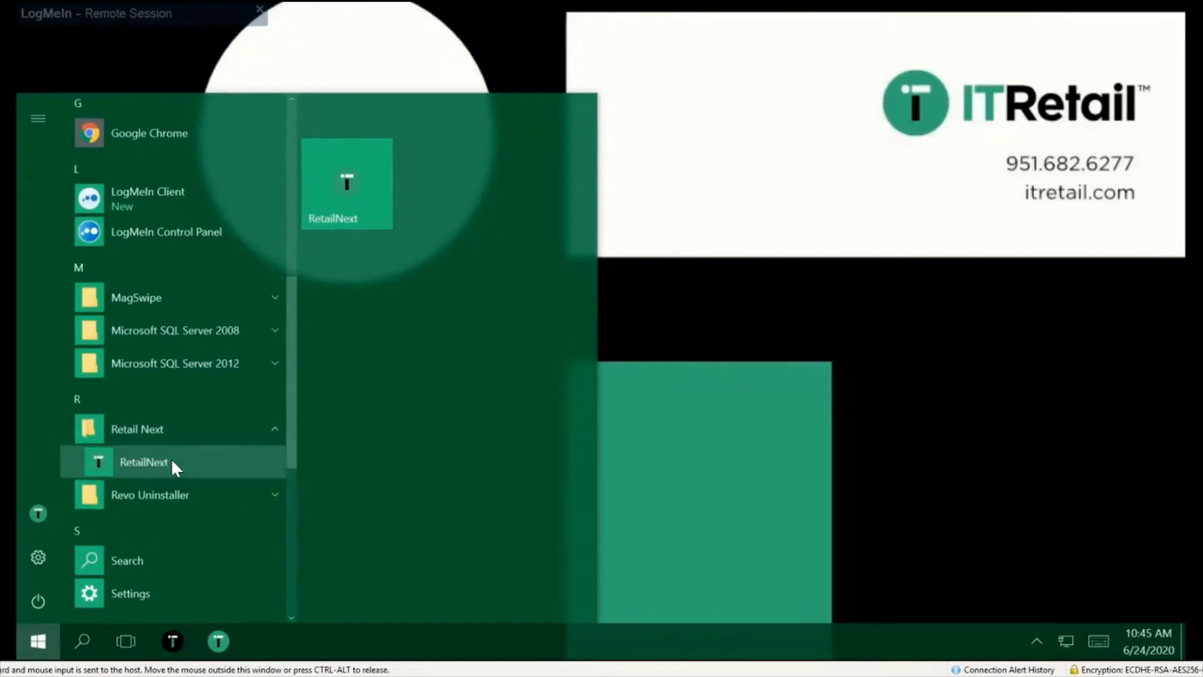
left_click(171, 461)
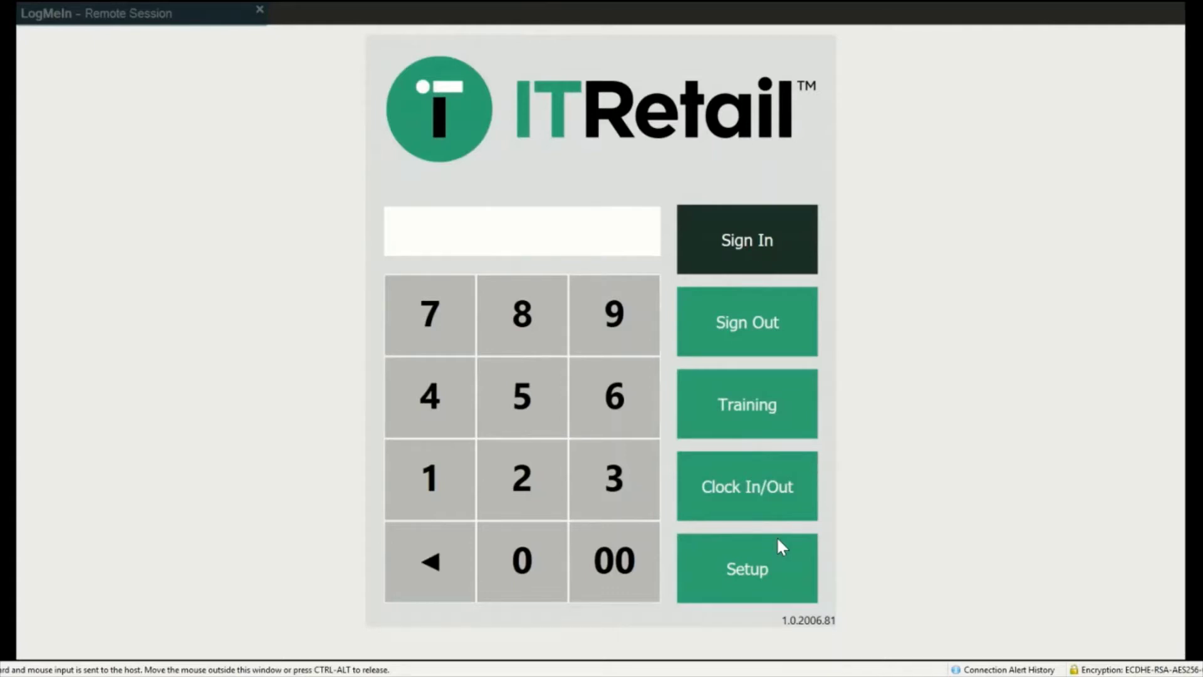
Step: Clock the employee in with their PIN and dismiss the confirmation
left_click(753, 484)
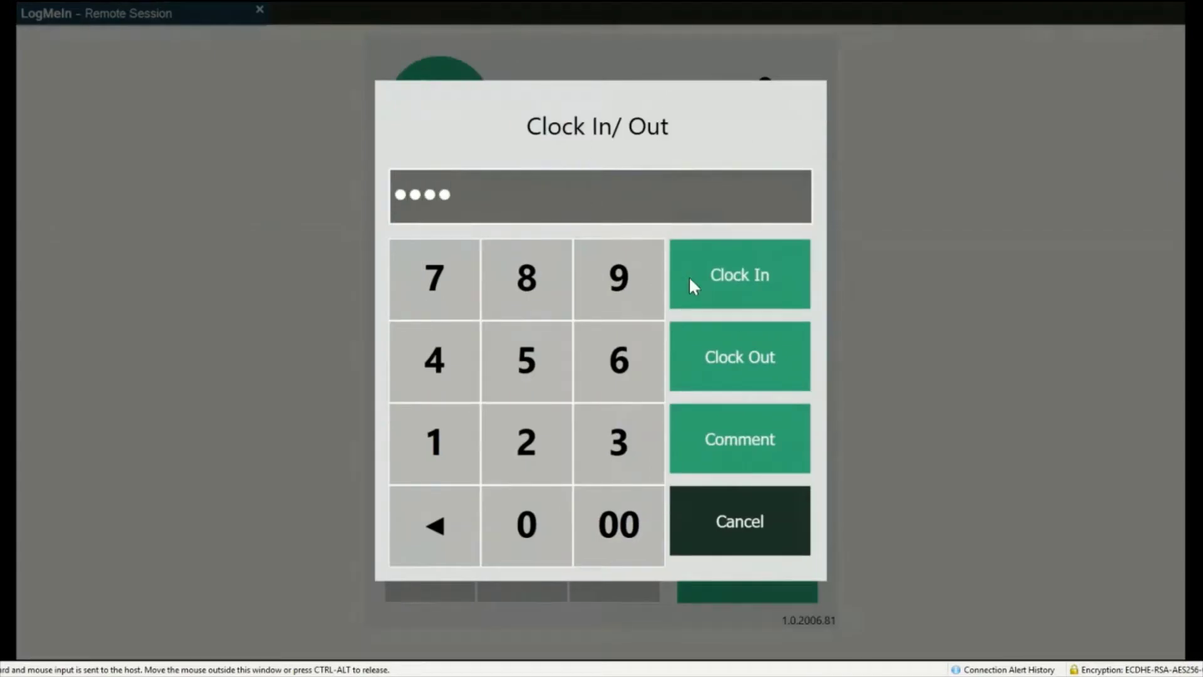
left_click(725, 277)
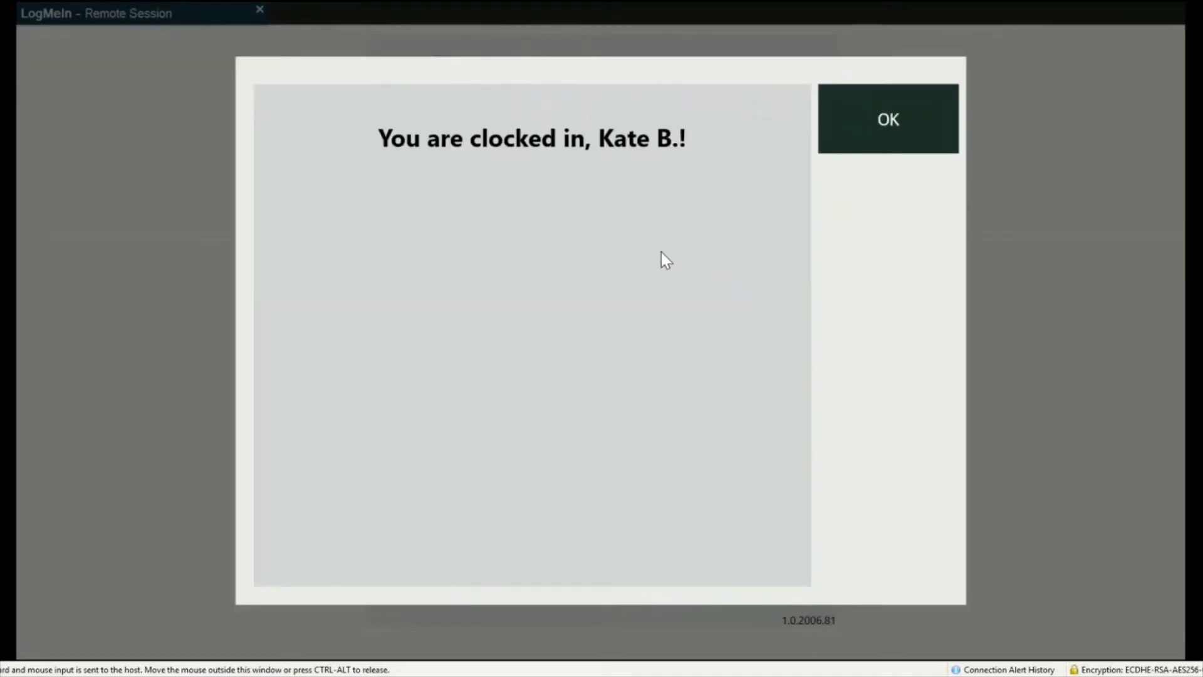
left_click(874, 128)
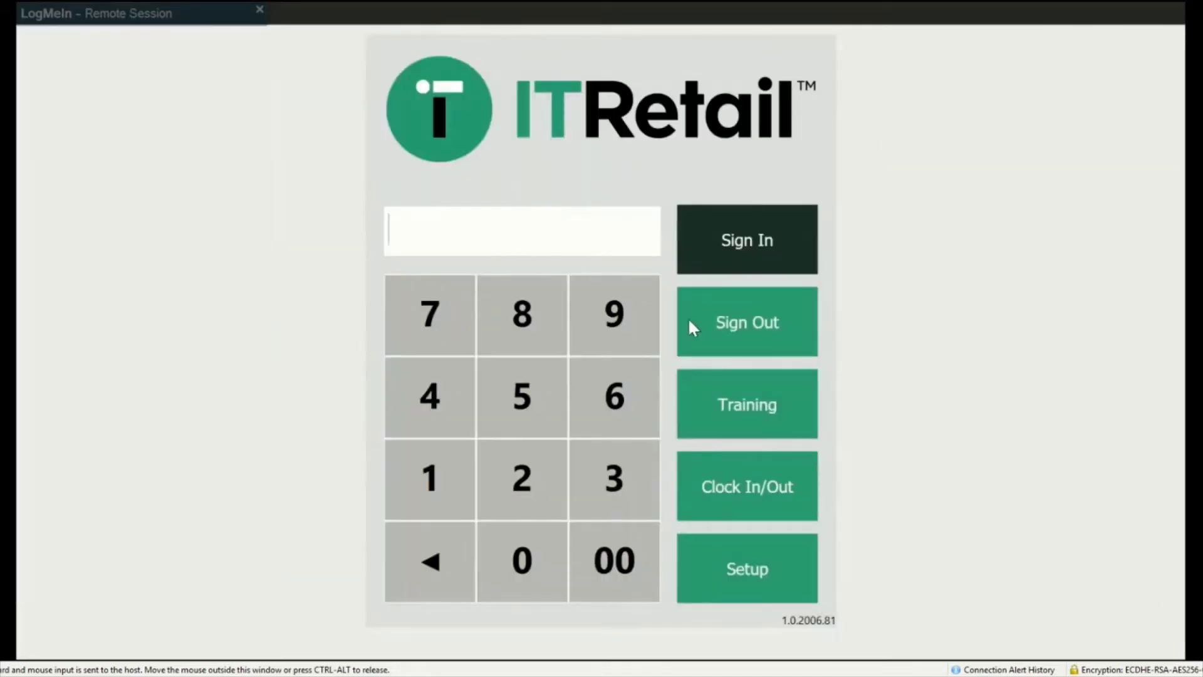
Step: Clock the employee back out (0 hours, 0 minutes worked) and bring up the clock in/out keypad
left_click(736, 478)
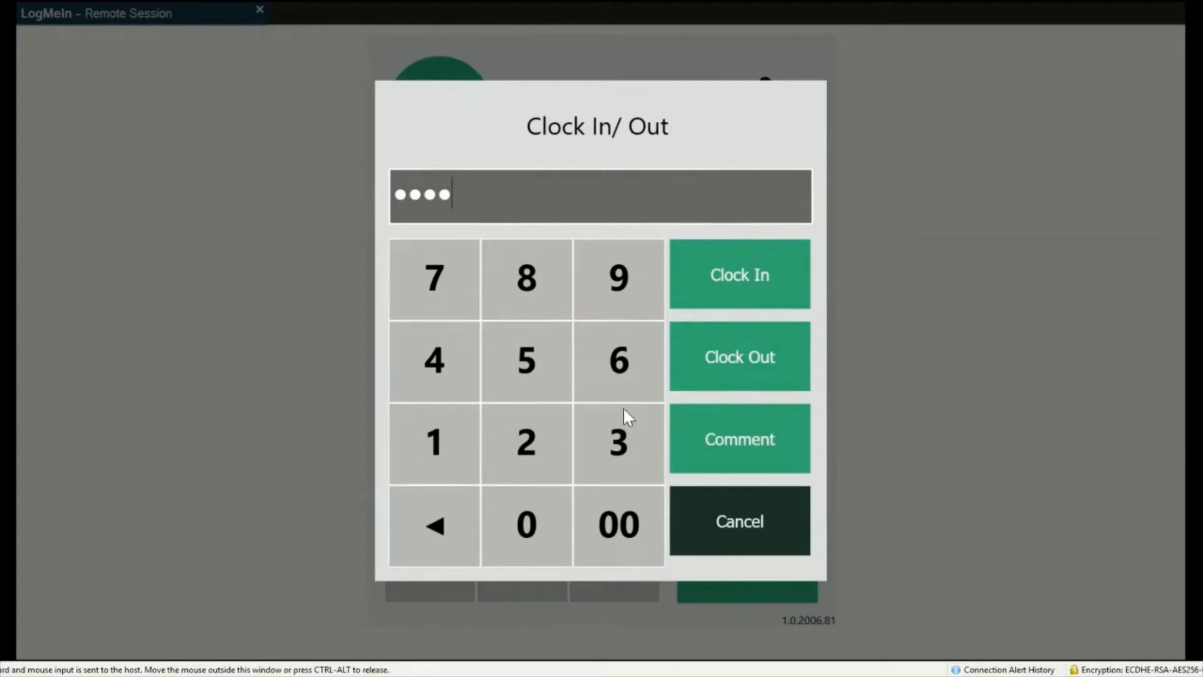
left_click(718, 360)
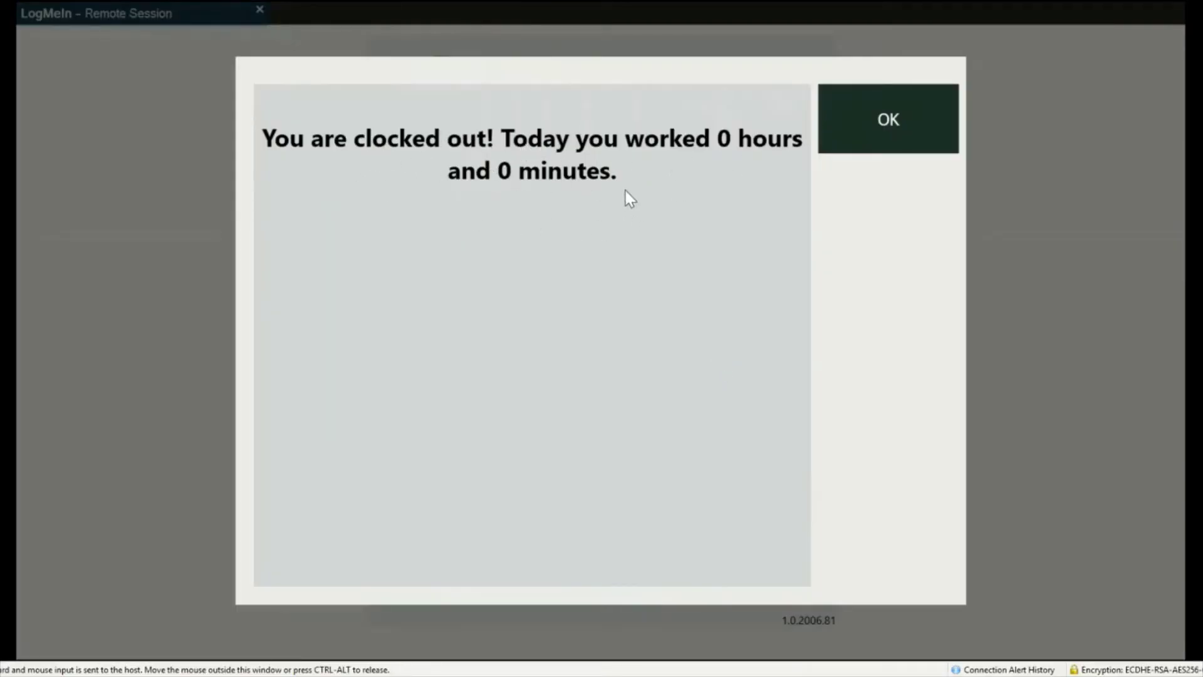
left_click(912, 149)
left_click(770, 483)
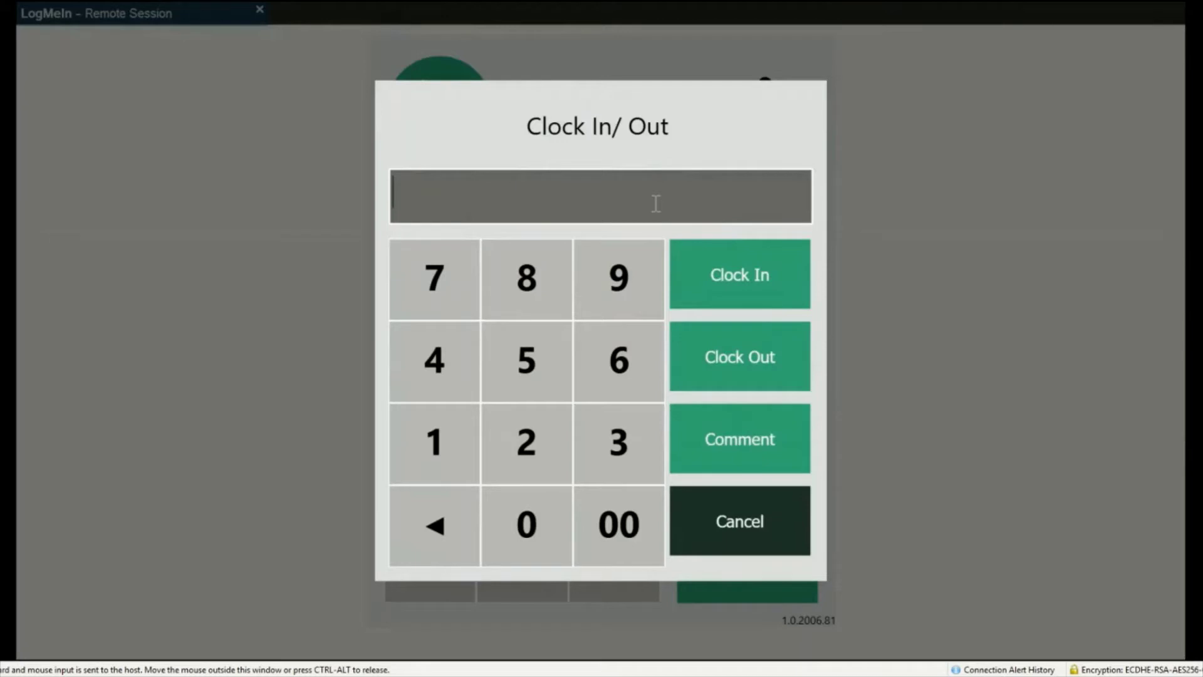
Step: Enter the employee PIN and clock in with the comment 'here is a comment'
type("****")
left_click(723, 467)
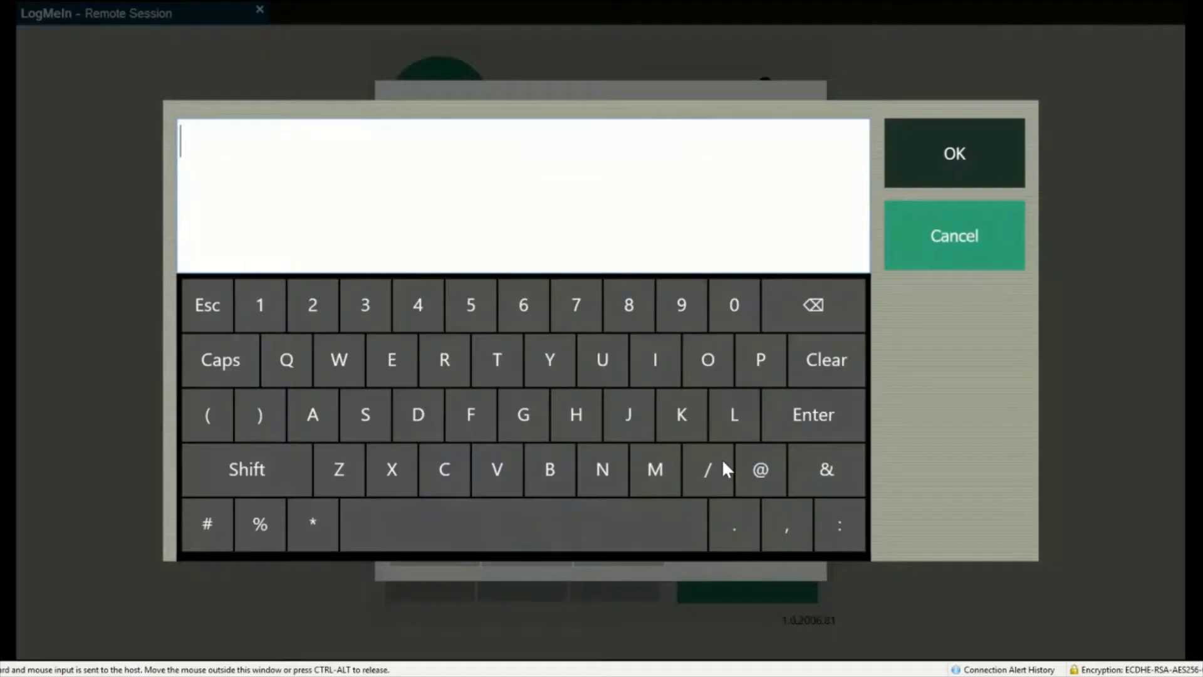
type("here is a comment")
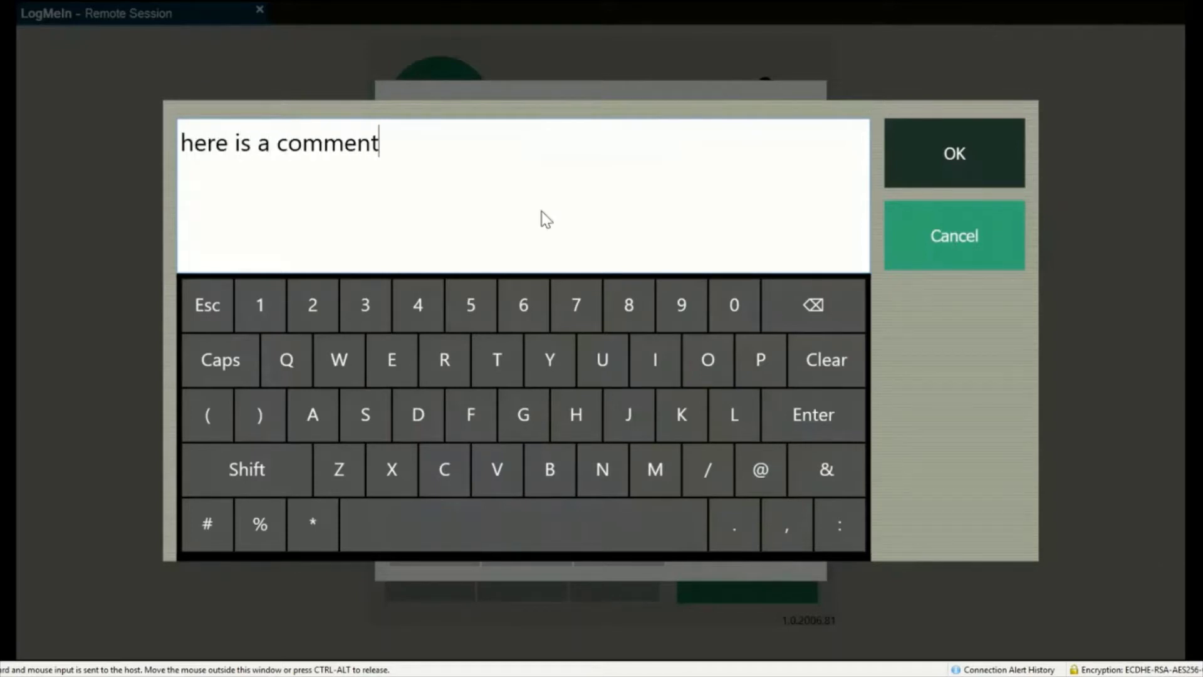
left_click(965, 166)
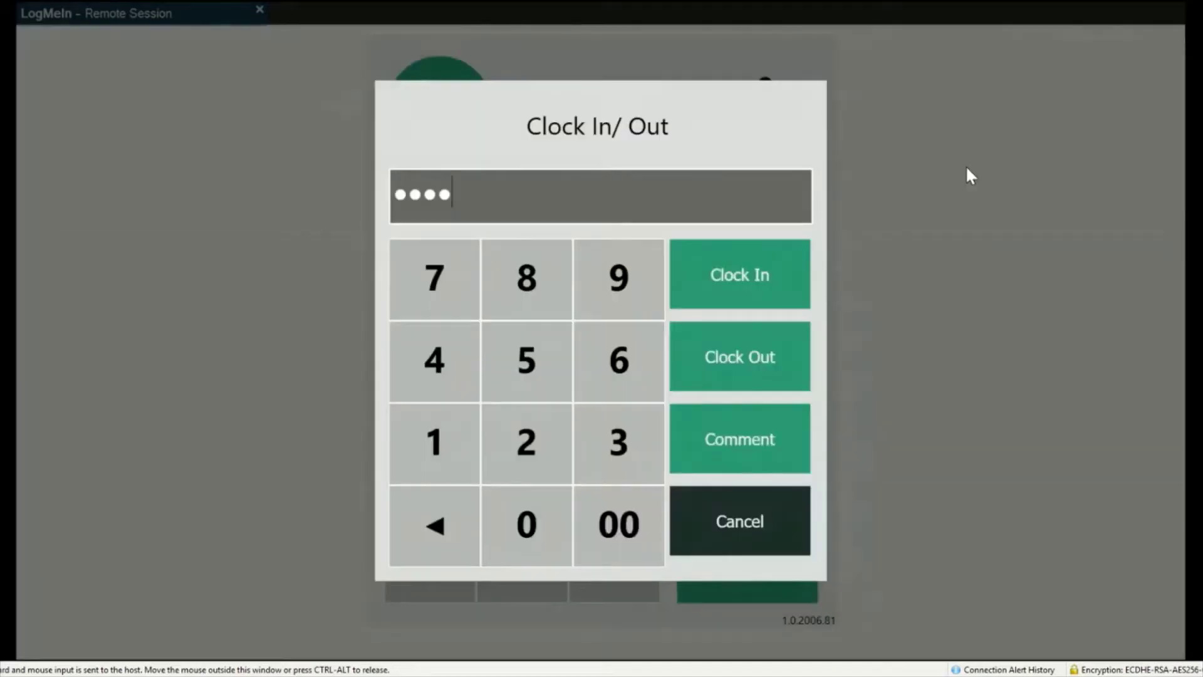
left_click(771, 287)
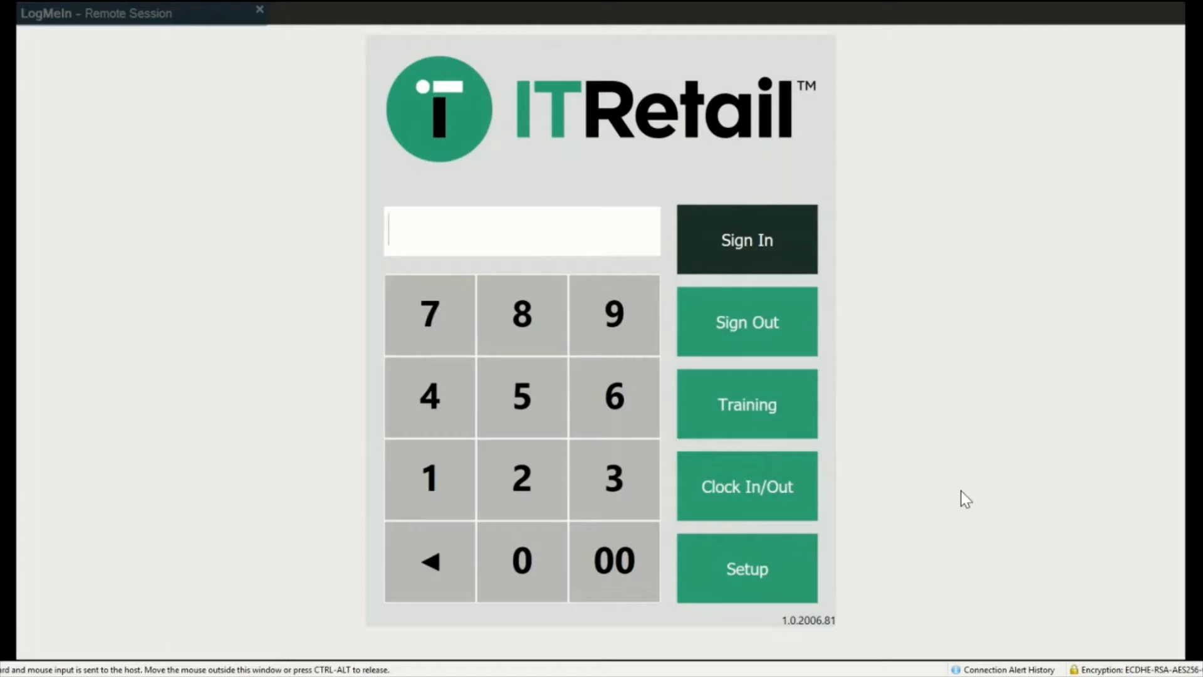
Step: Turn training mode on with the employee PIN and acknowledge the 'Training mode is now ON' message
left_click(777, 426)
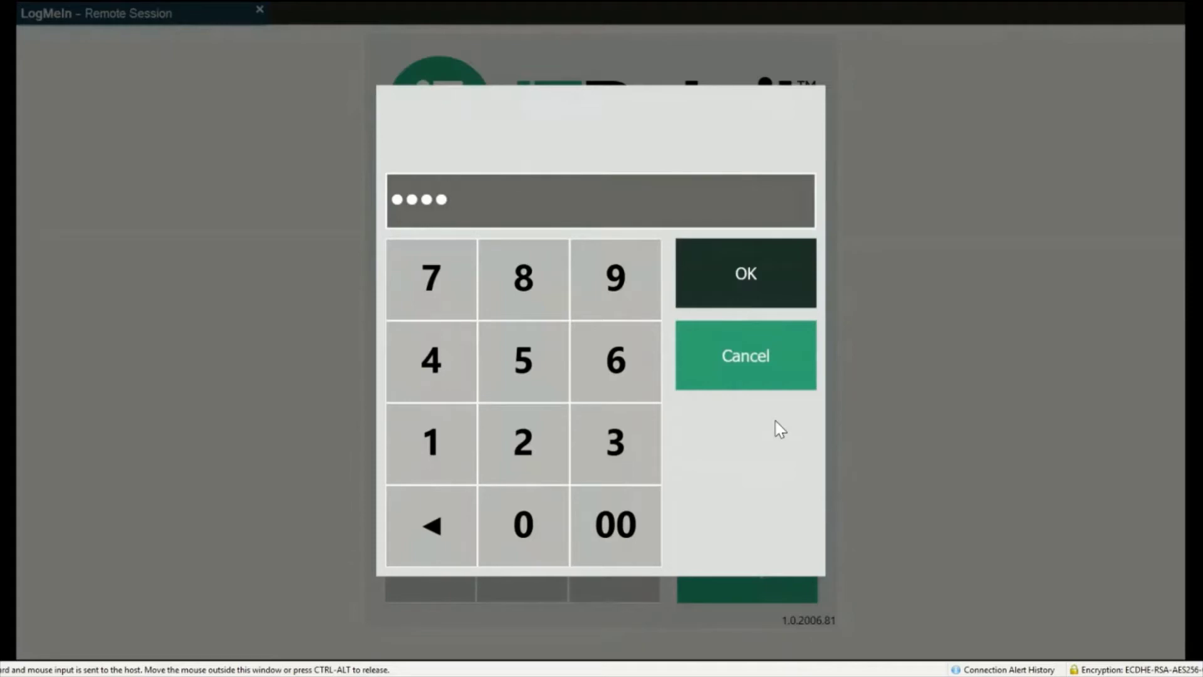
key("Return")
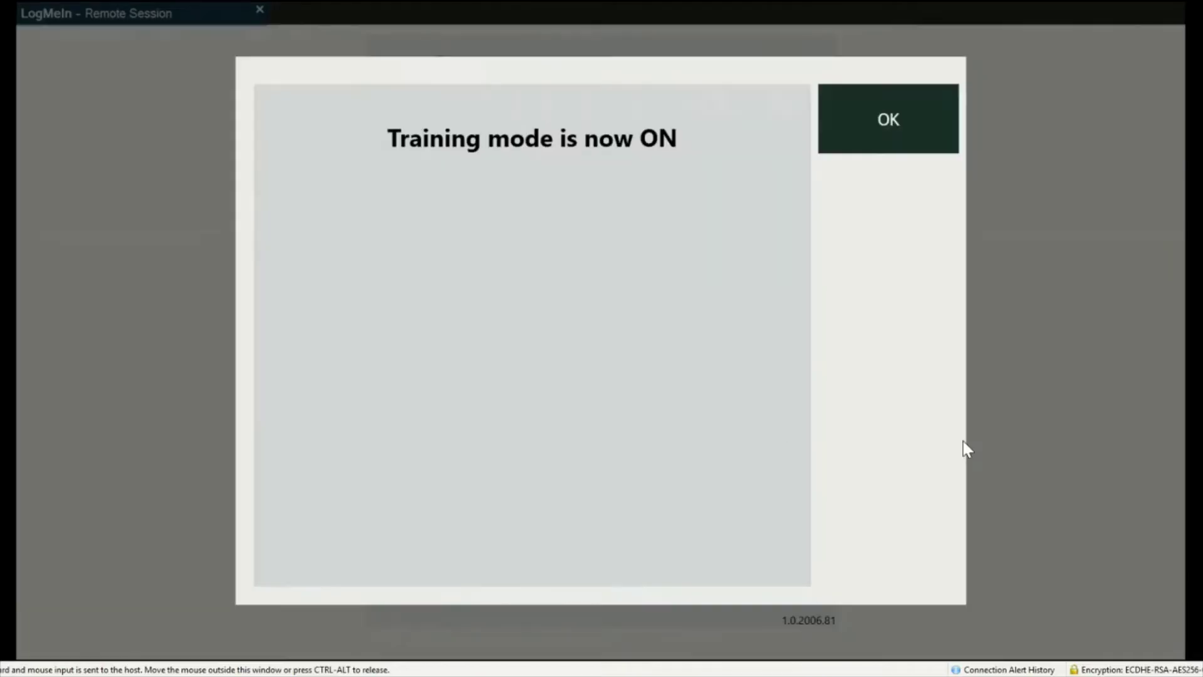
left_click(900, 135)
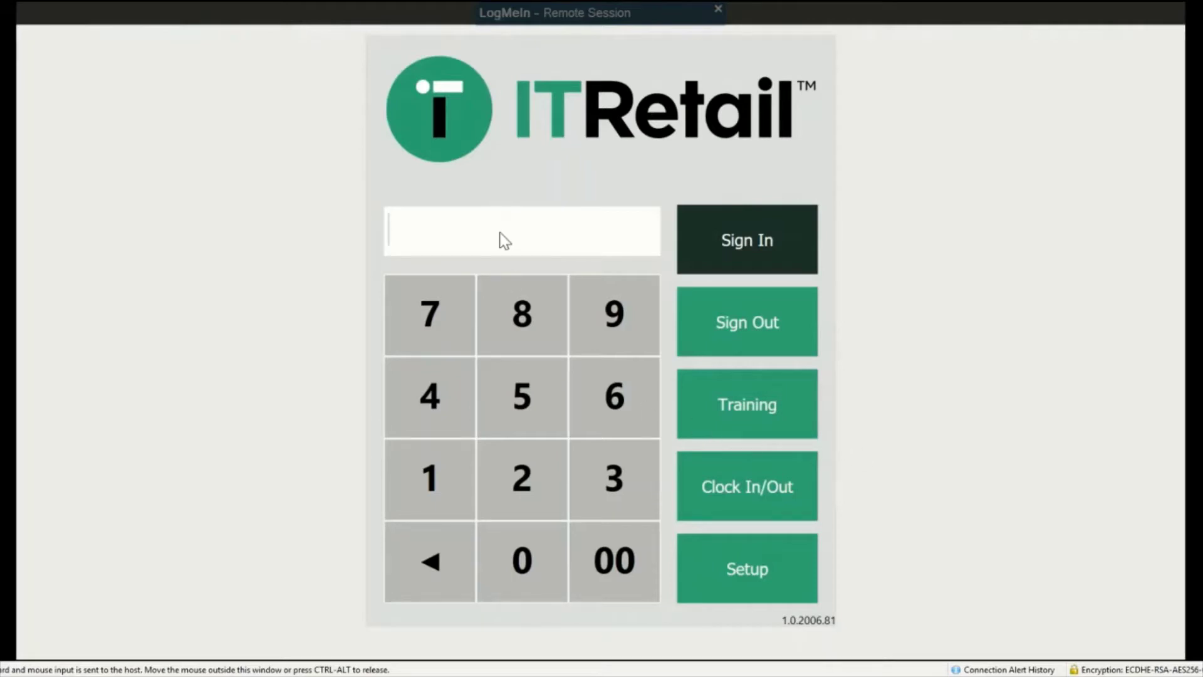
Step: Sign in to the register and ring up product code 1, the Cinnamon Raisin Roll at $4.91
left_click(706, 240)
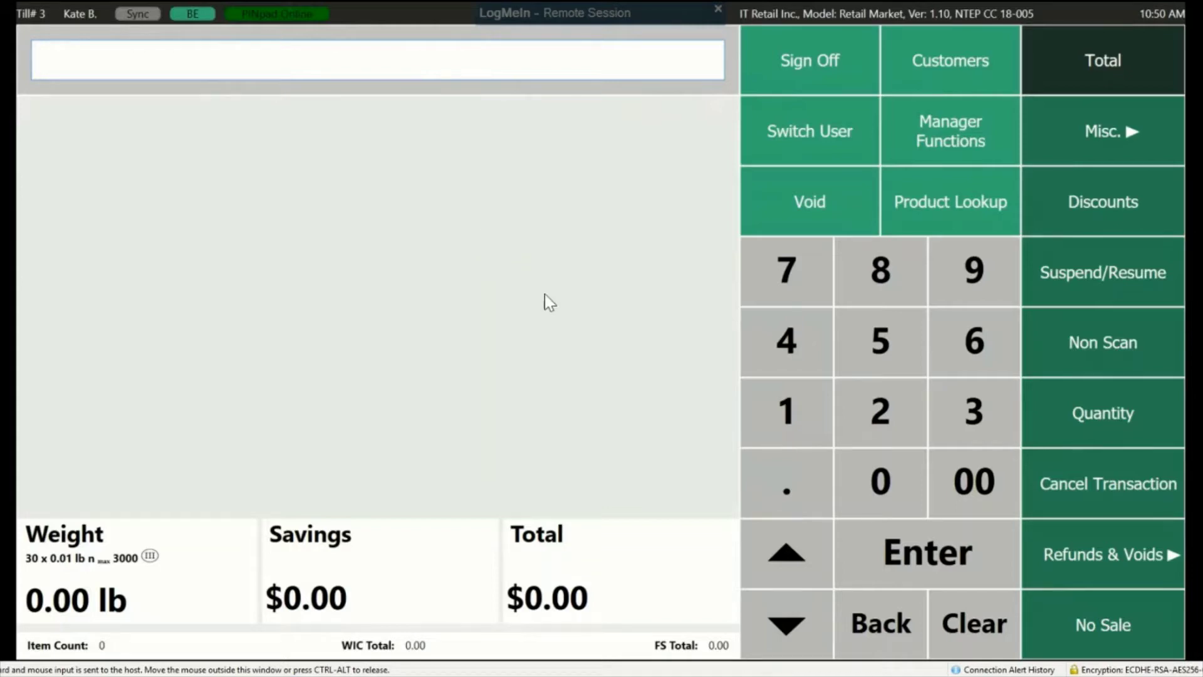
left_click(760, 401)
left_click(927, 552)
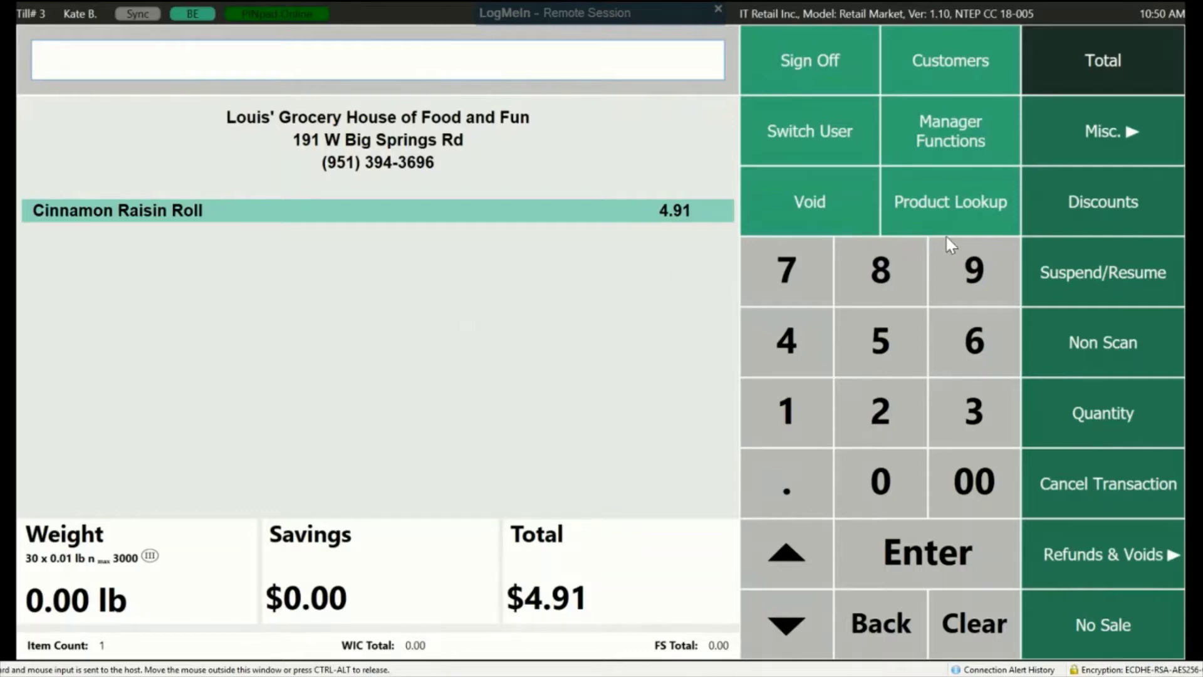
Step: Add a Lipton Sparkling Ice Tea Can from the Misc. category of the product lookup
left_click(952, 207)
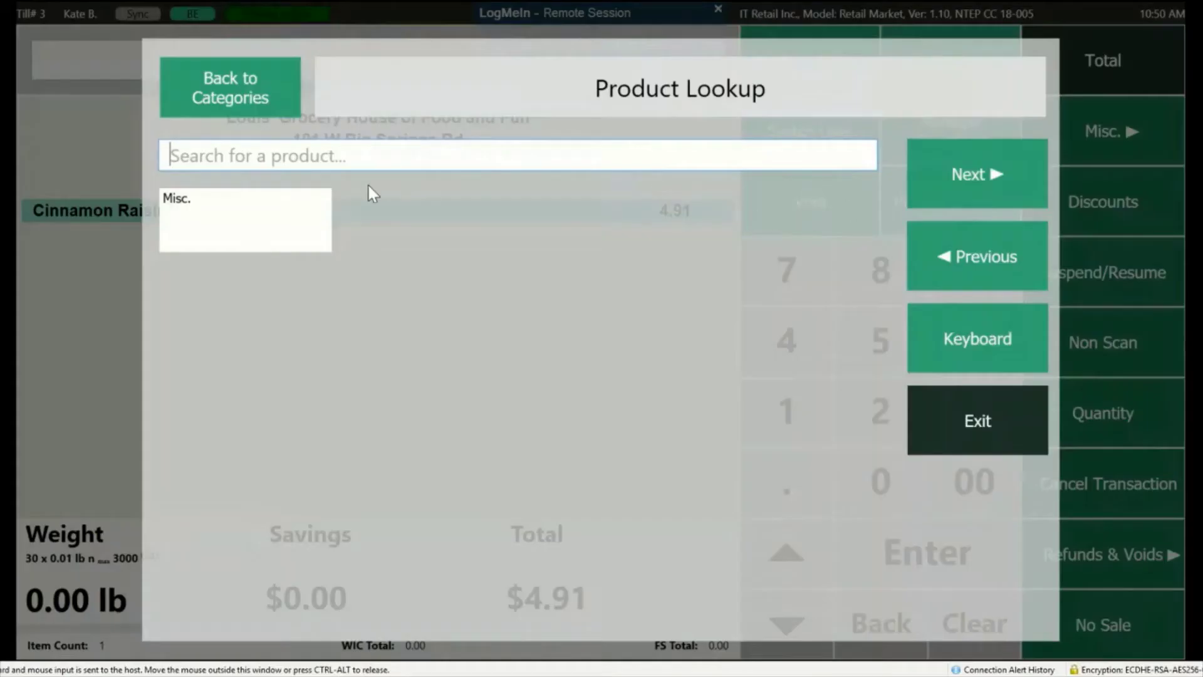
left_click(287, 217)
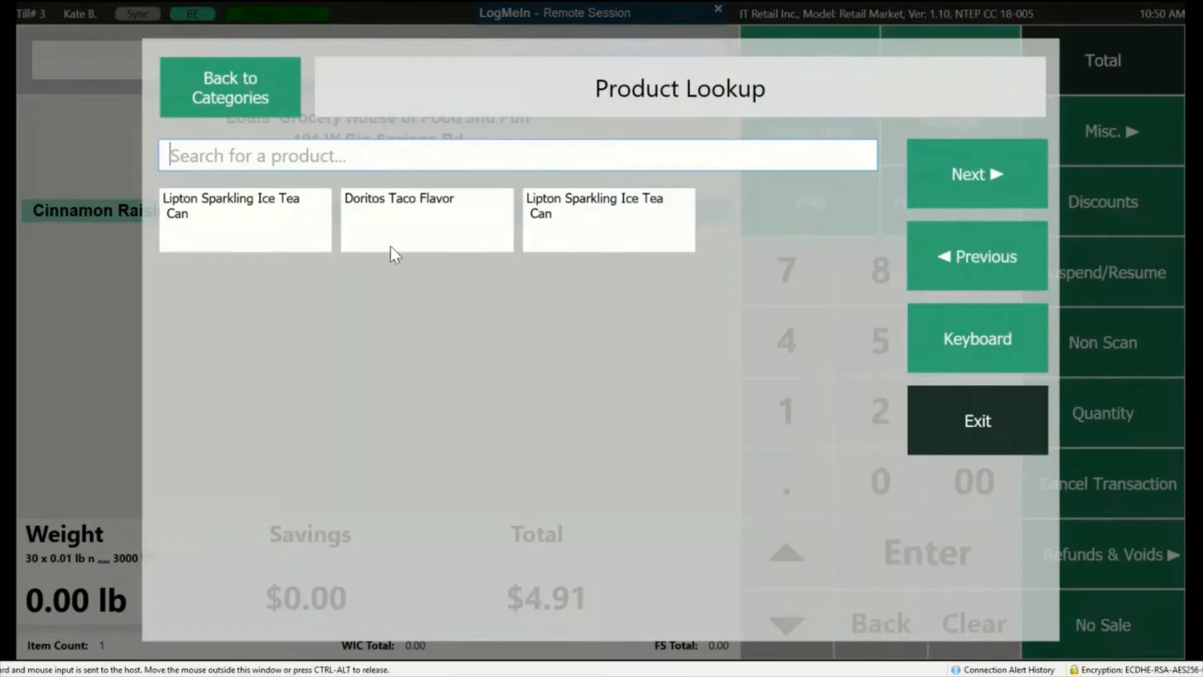
left_click(300, 233)
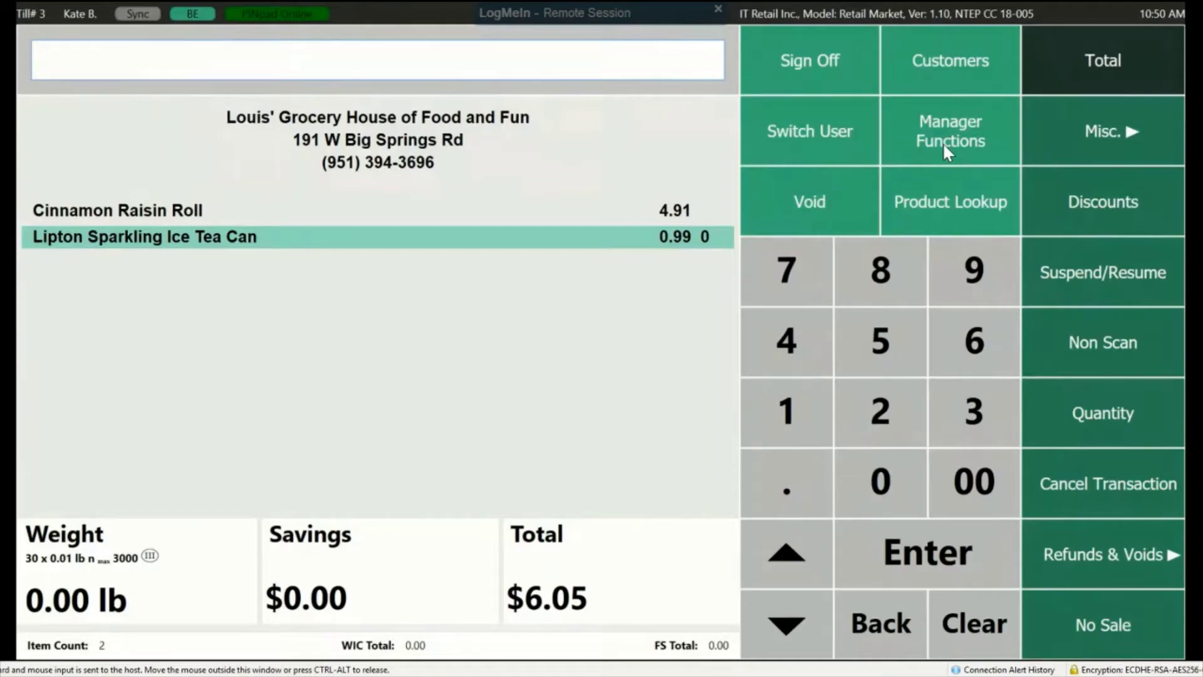
Step: Add Robot Legs and Test Product via product search, declining Abc's scale prompt, then return to the register
left_click(944, 145)
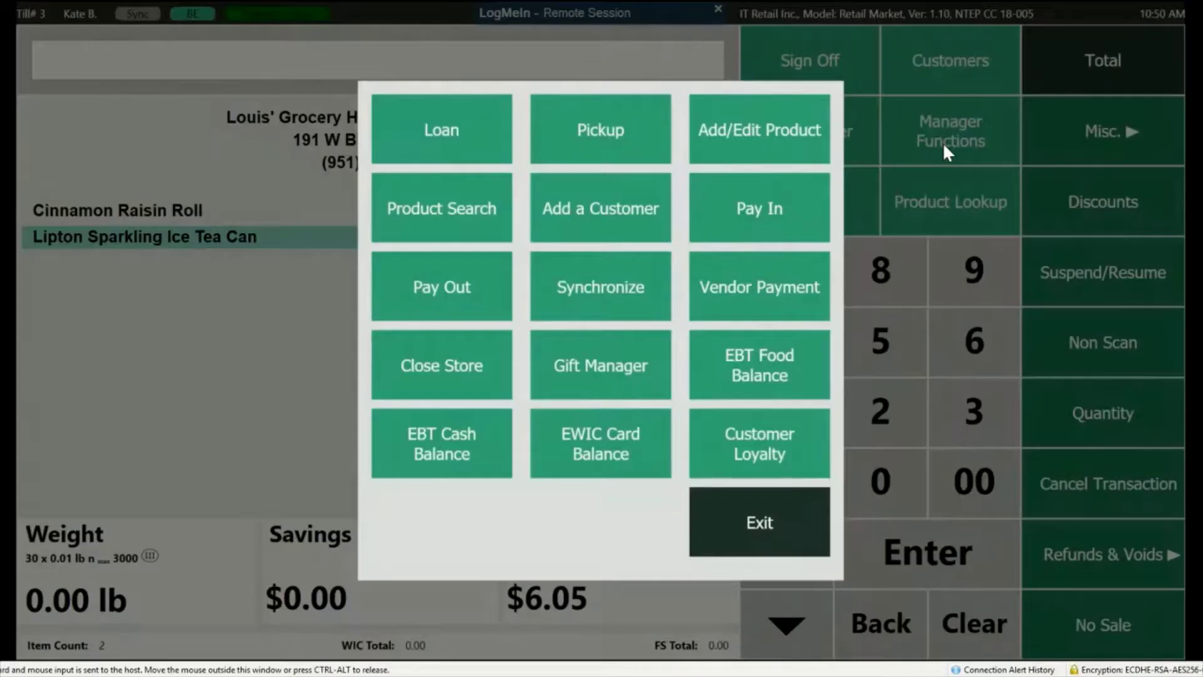
left_click(460, 226)
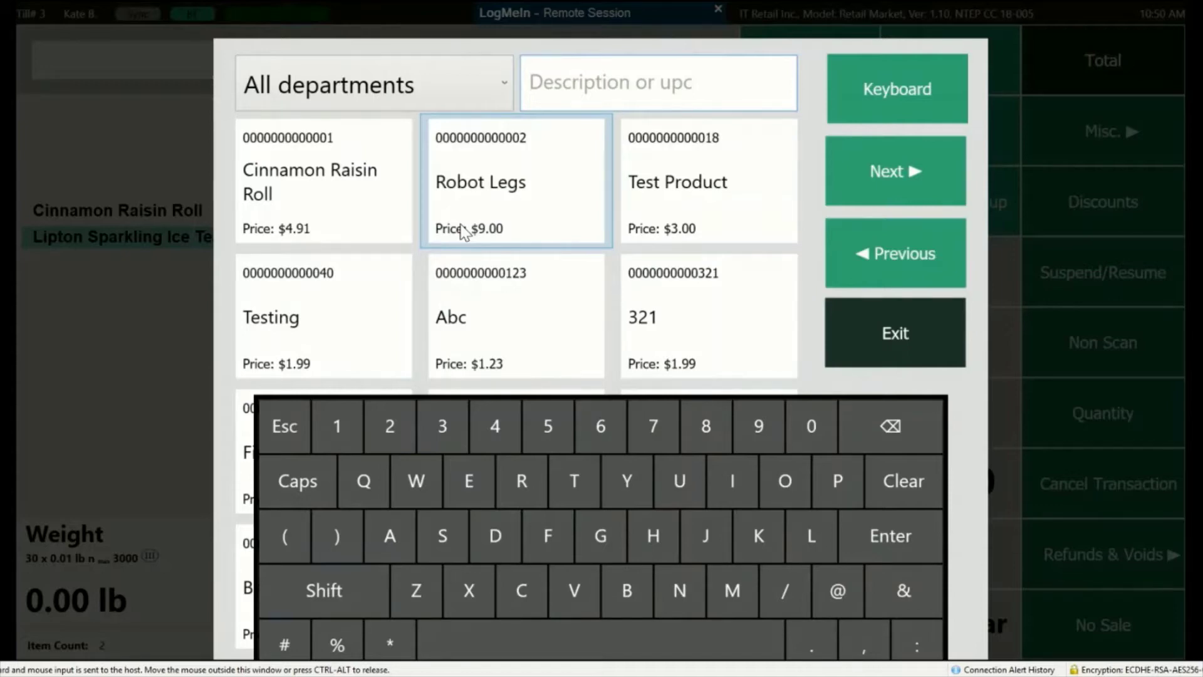
left_click(496, 210)
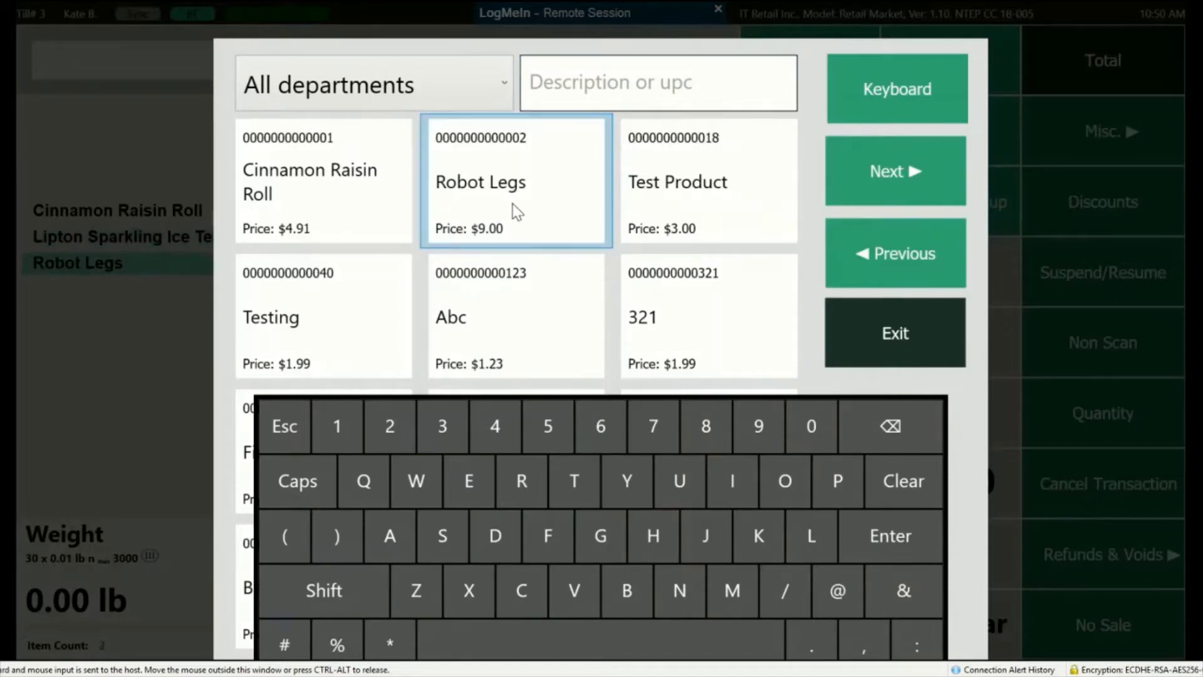
left_click(686, 207)
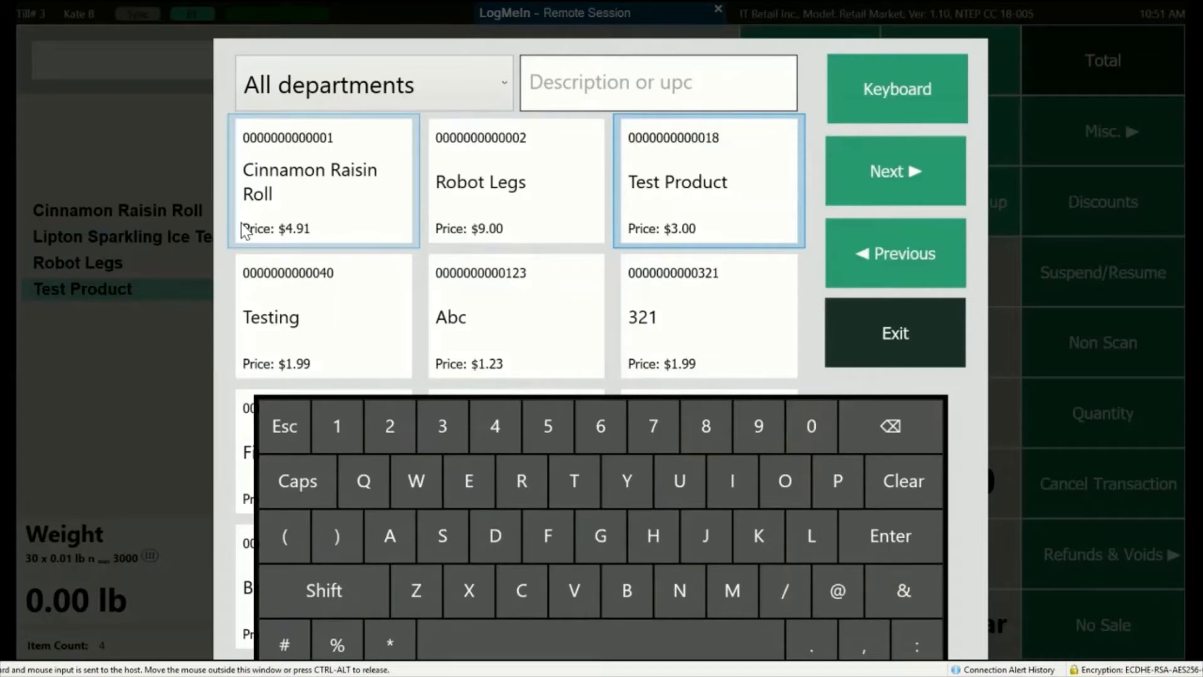
left_click(532, 303)
left_click(901, 213)
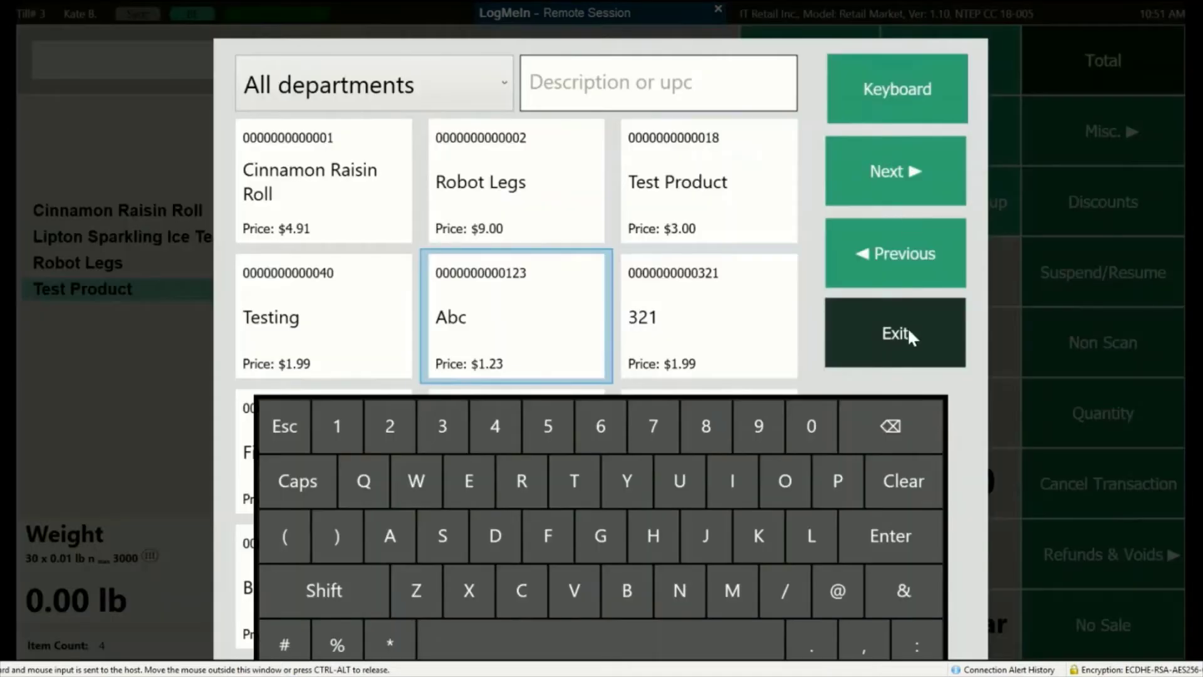
left_click(907, 333)
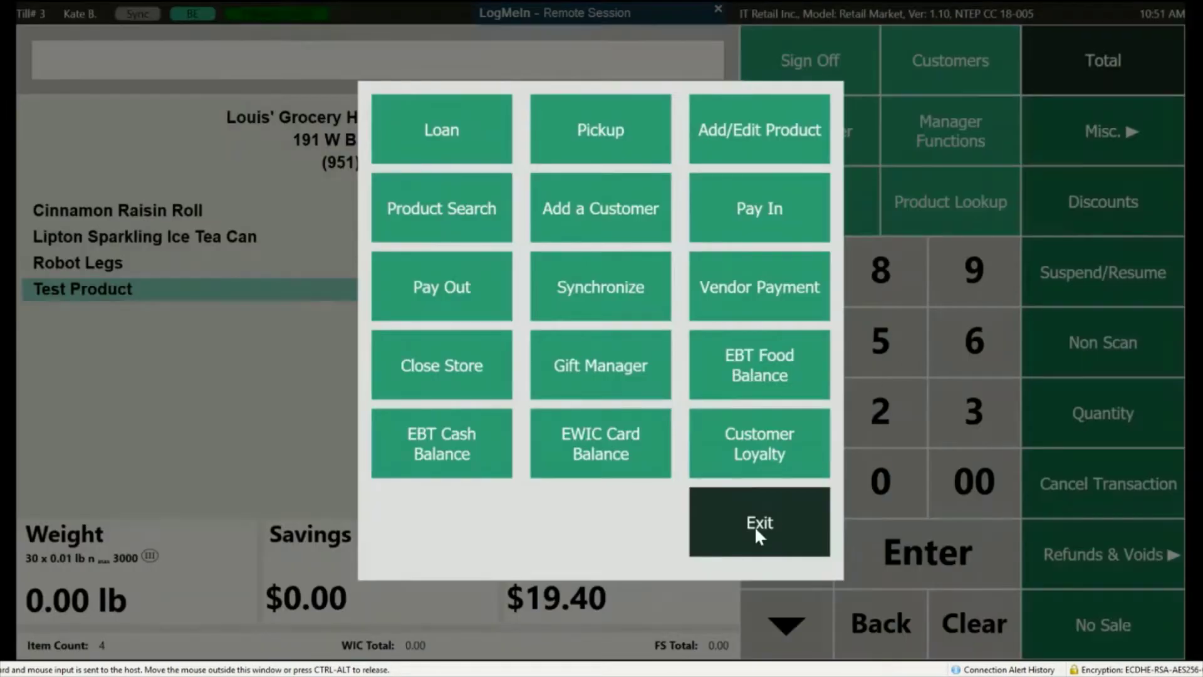
left_click(757, 534)
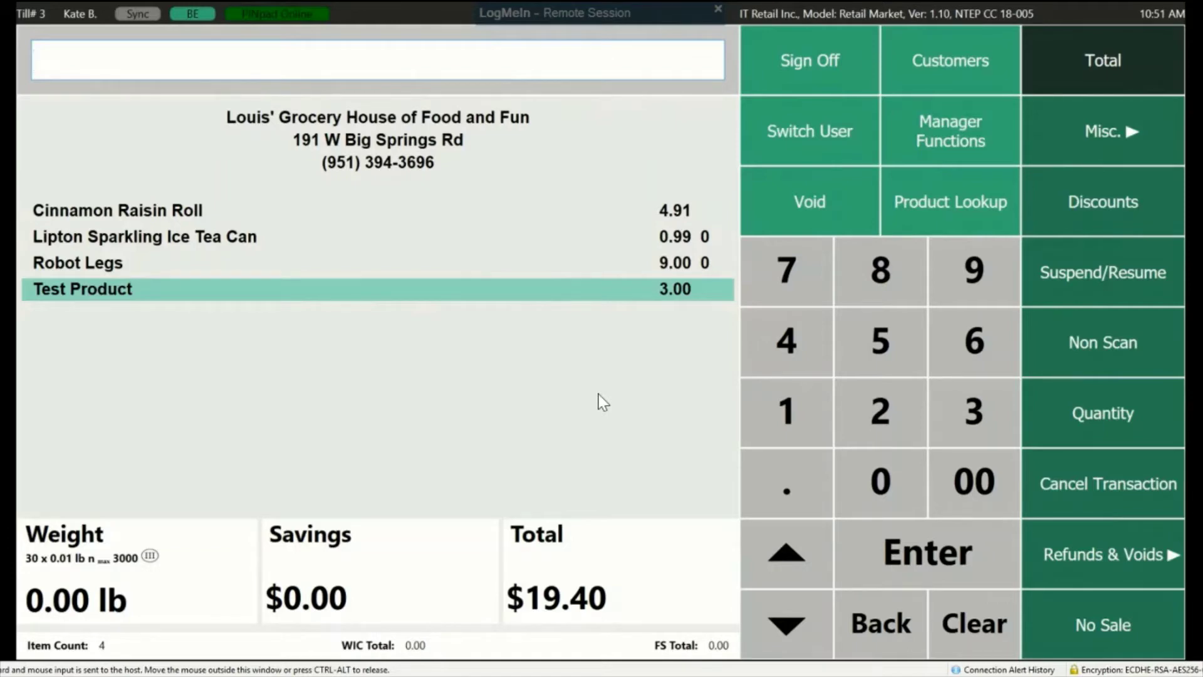
Step: Total the $19.40 sale and tender a $2.03 partial cash payment
left_click(1103, 74)
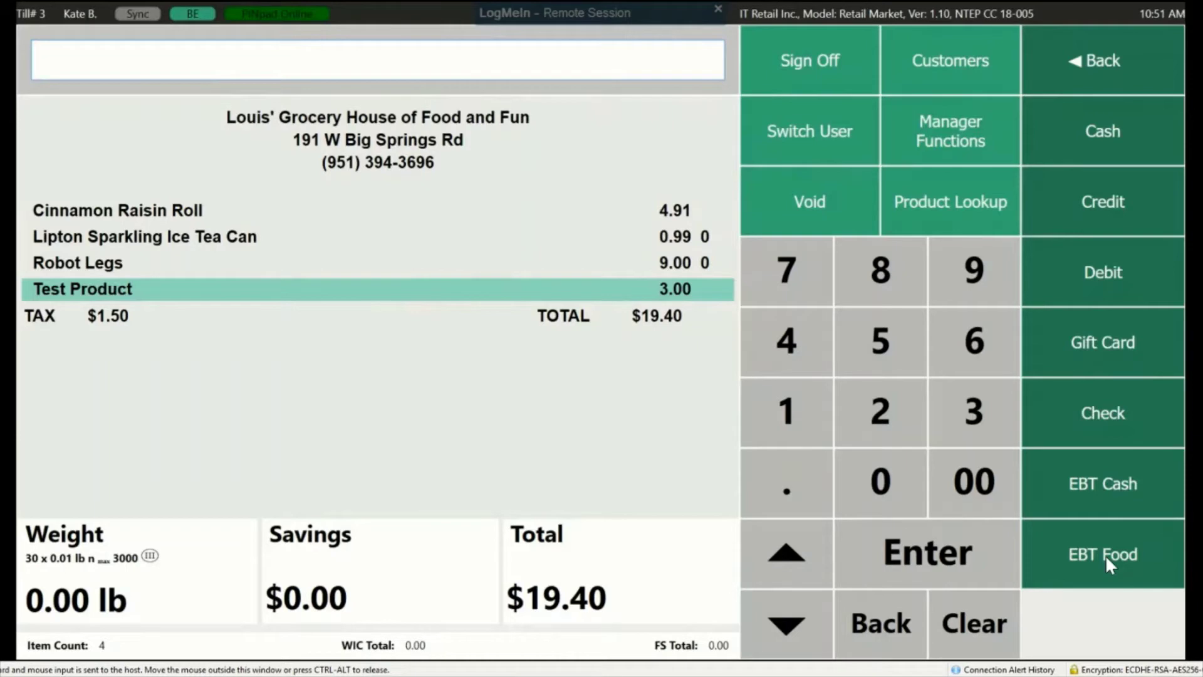
left_click(1104, 149)
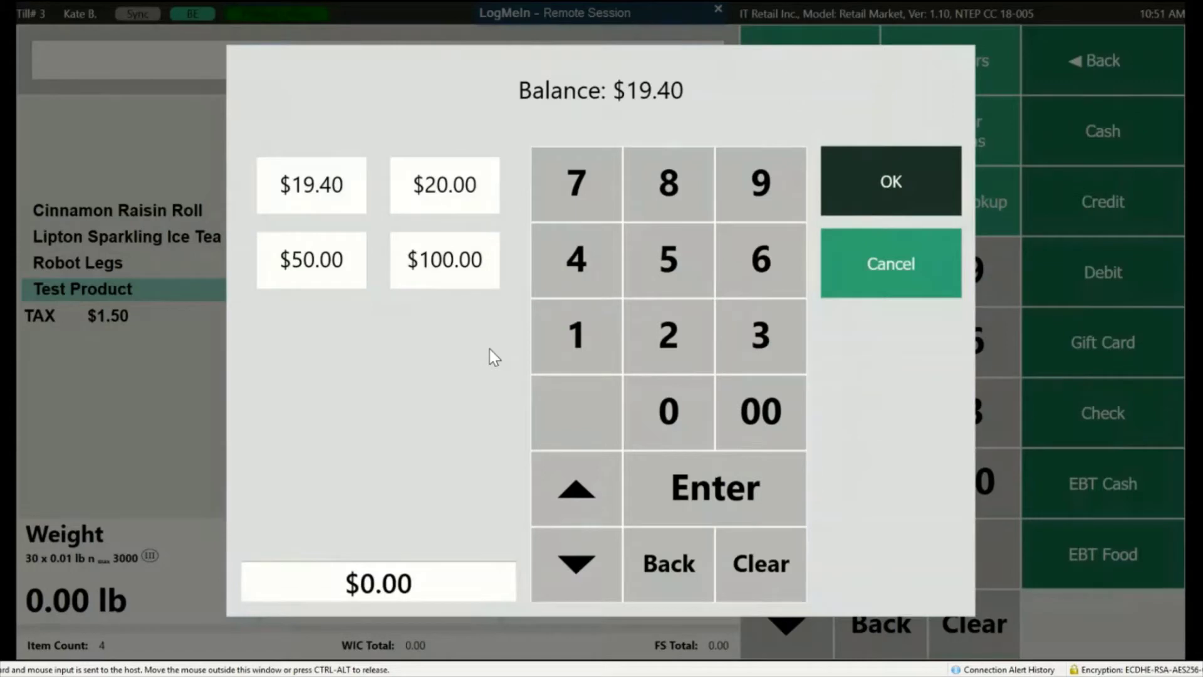
left_click(430, 562)
left_click(679, 341)
left_click(669, 411)
left_click(746, 350)
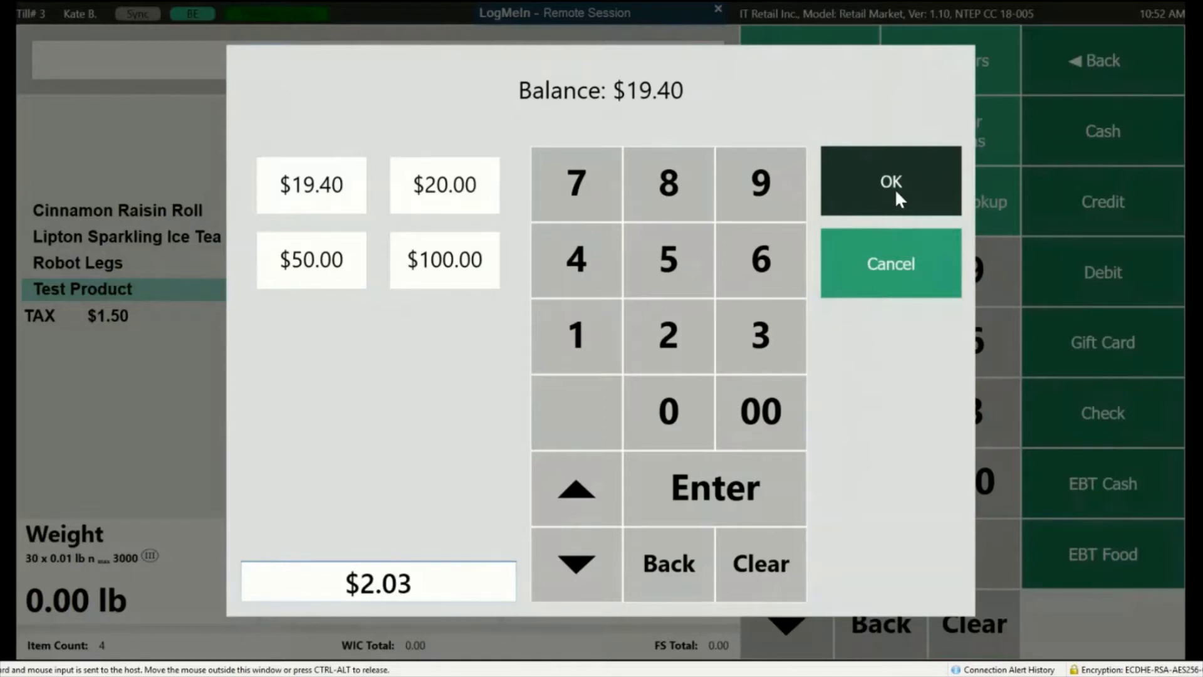
left_click(895, 189)
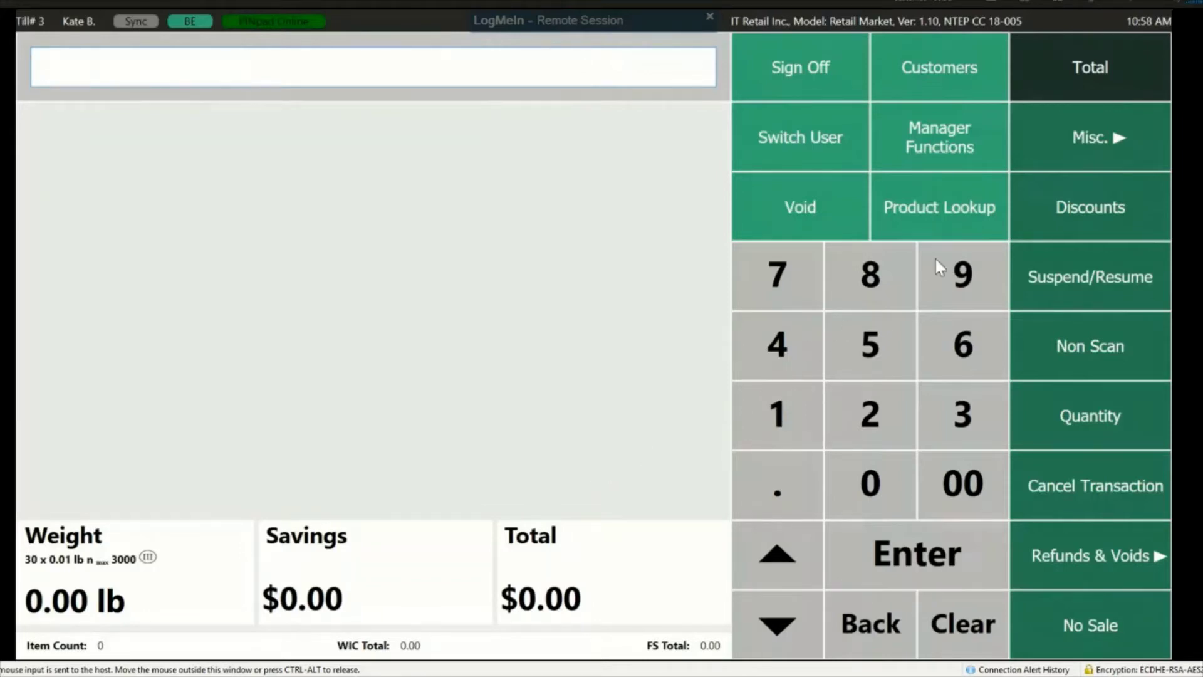
Step: Search customers for 'lo' and attach the matching customer to the sale
left_click(959, 75)
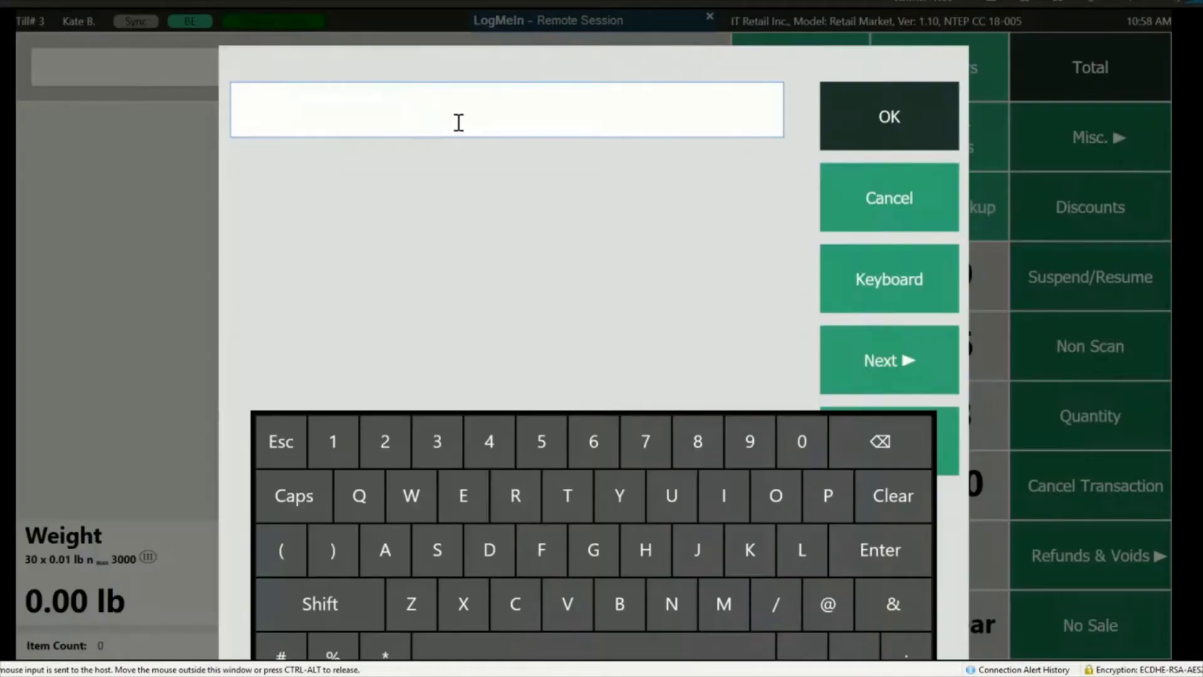
type("lo")
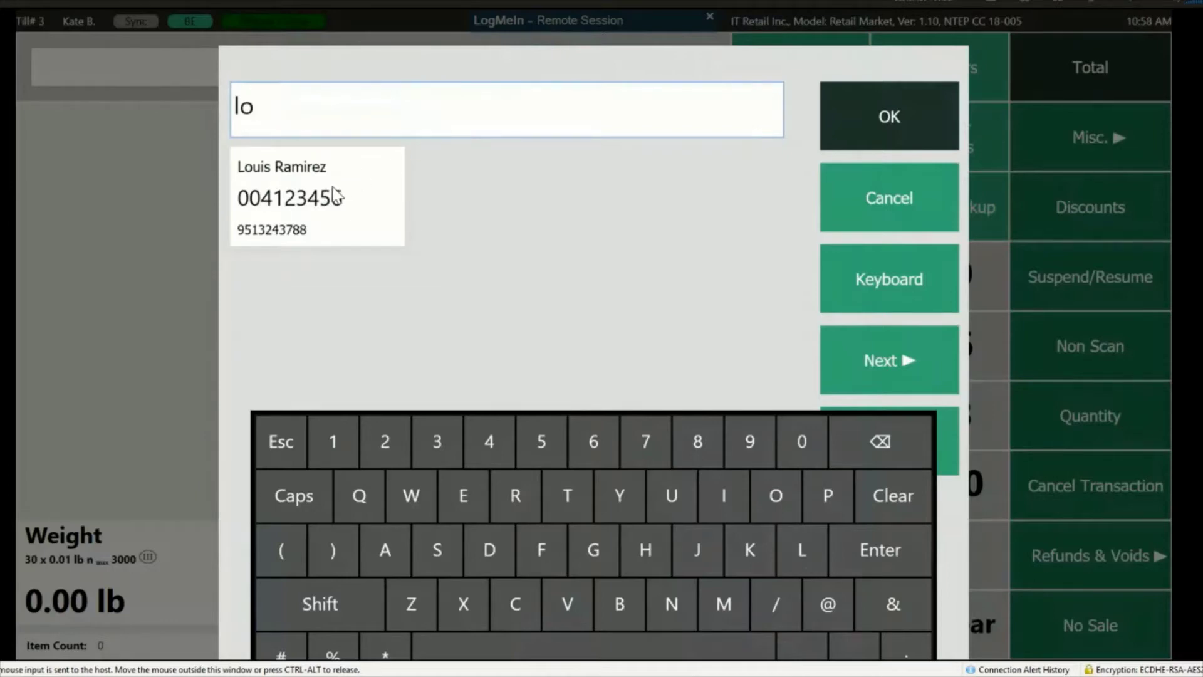
left_click(248, 195)
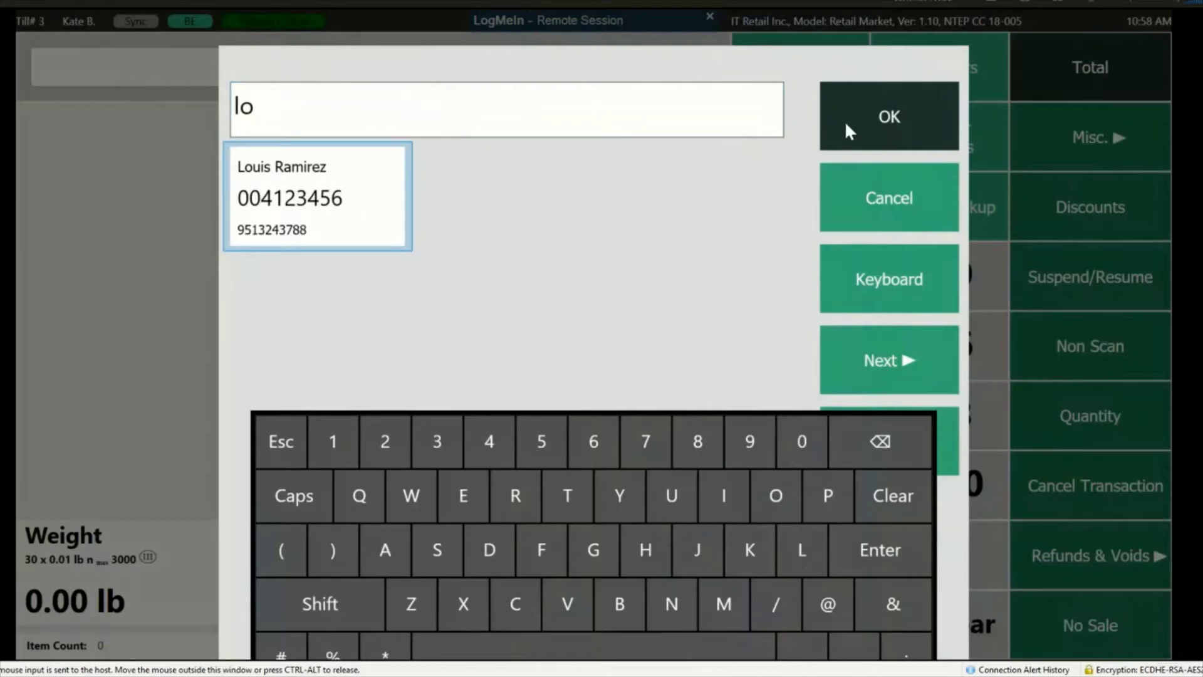
left_click(875, 119)
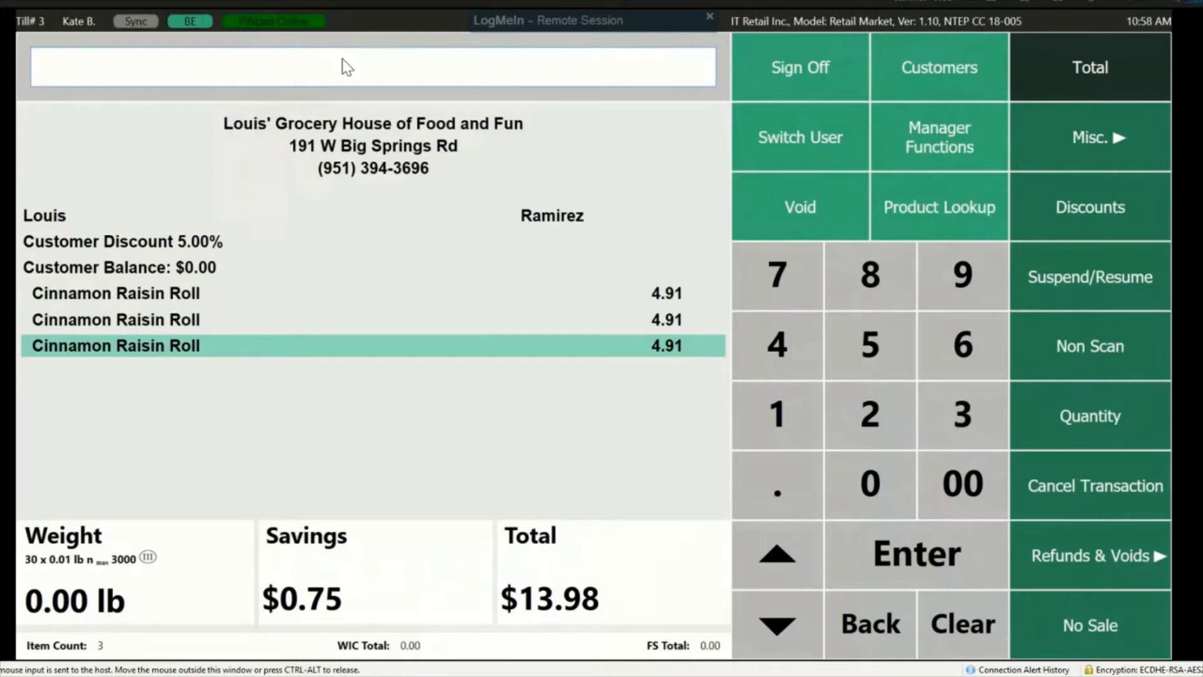
Step: Settle the $13.98 sale as an In-Store Charge, declining the printed receipt
mouse_move(588, 2)
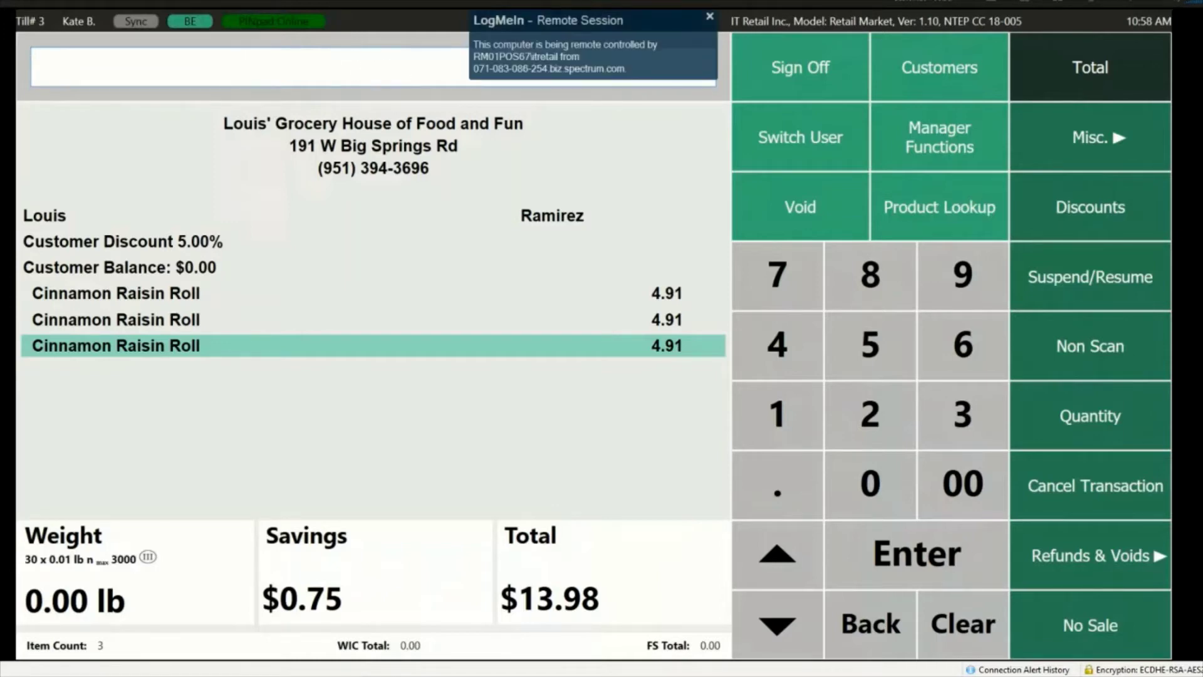
left_click(1079, 75)
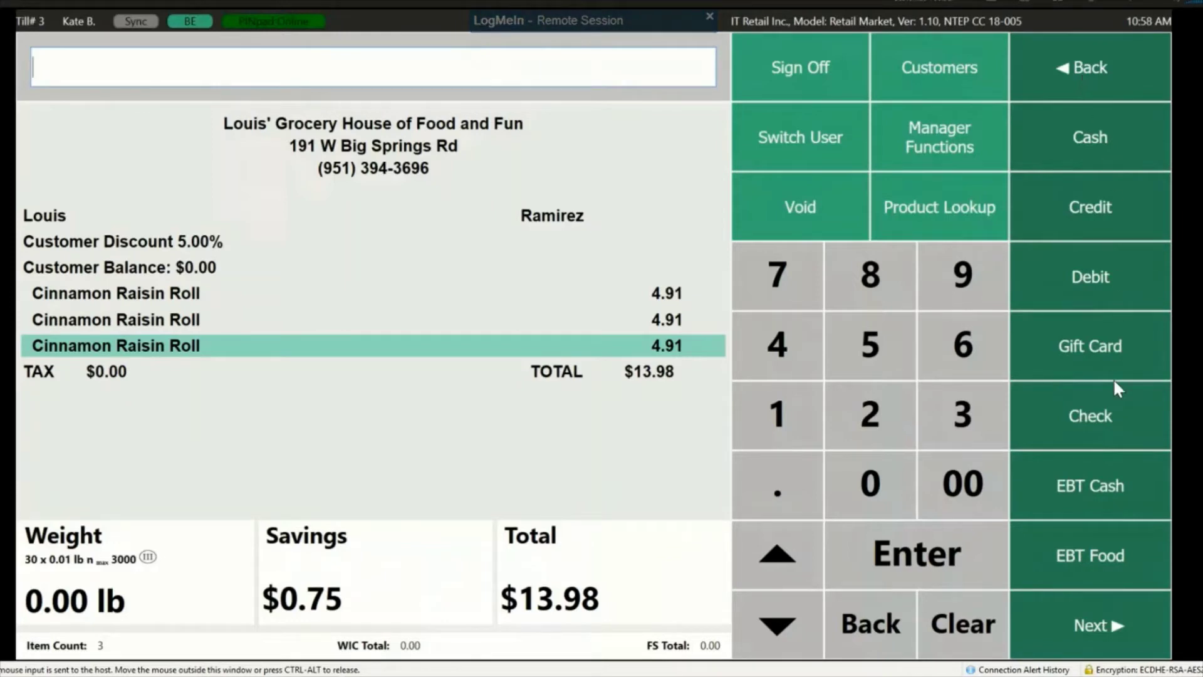
left_click(1101, 623)
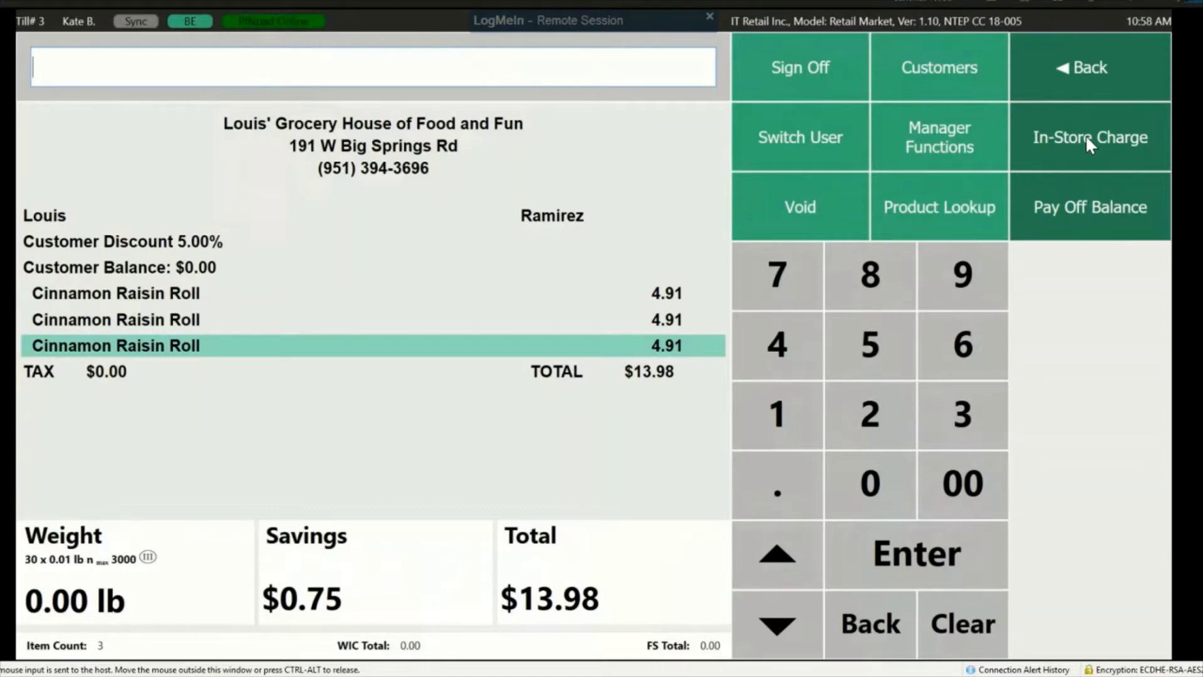
left_click(1085, 134)
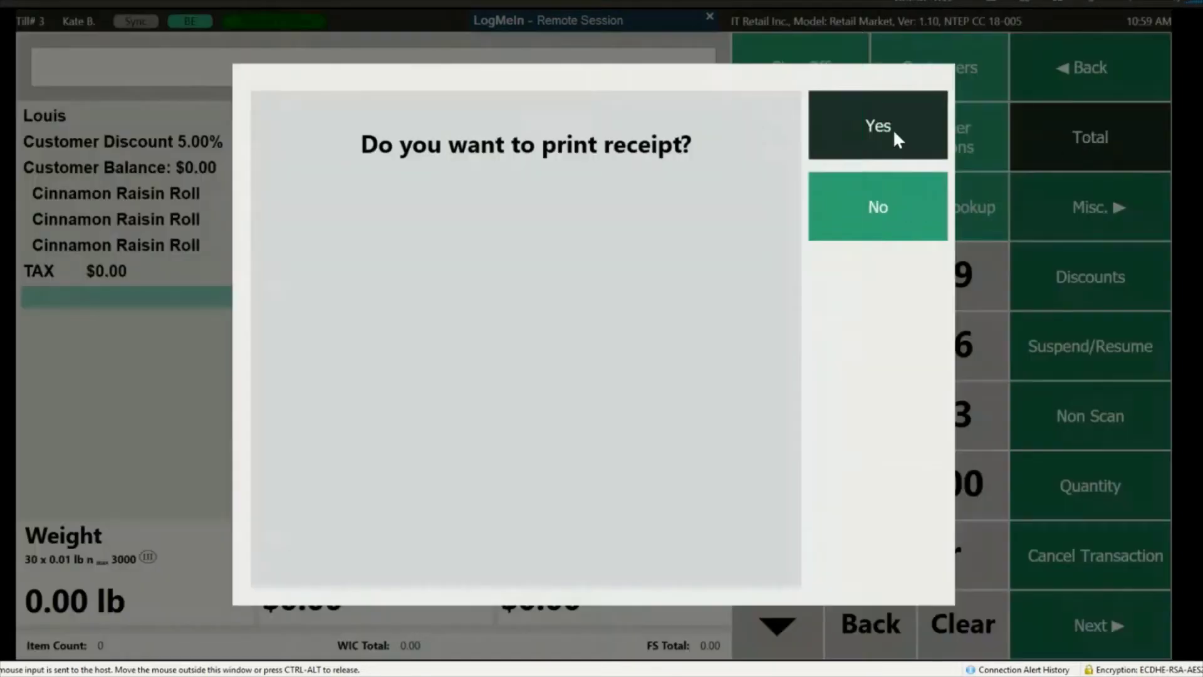
left_click(897, 192)
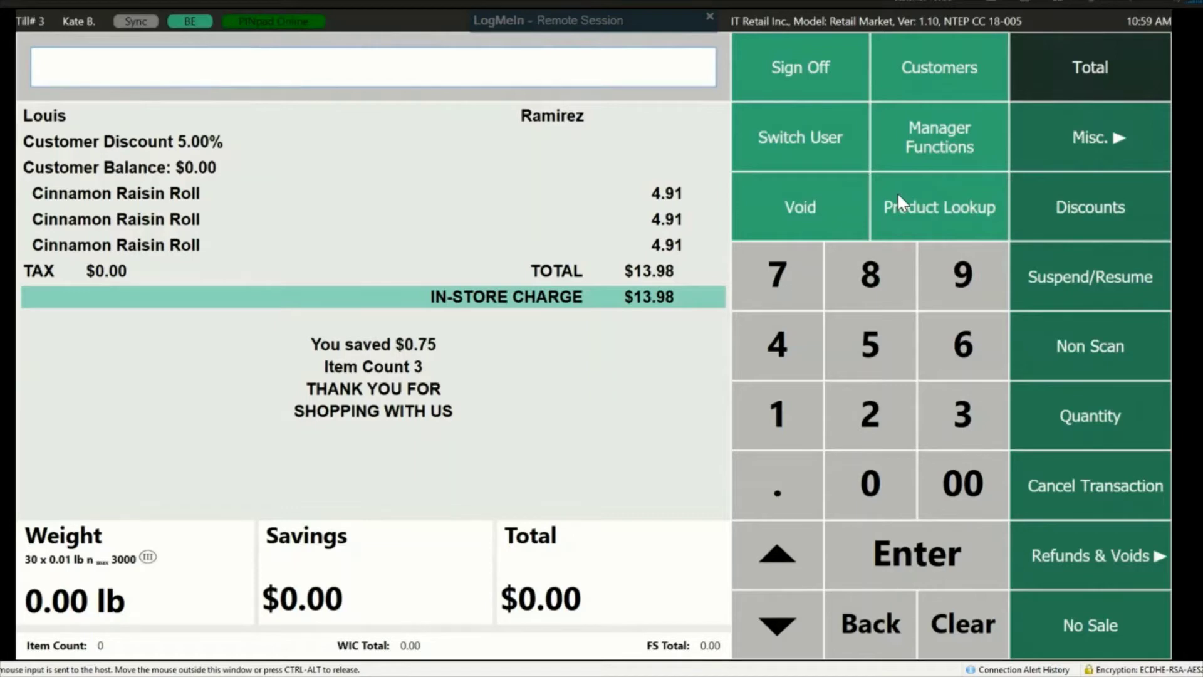
Step: Attach the same customer to a new sale, showing 5.00% discount and $13.98 balance
left_click(934, 89)
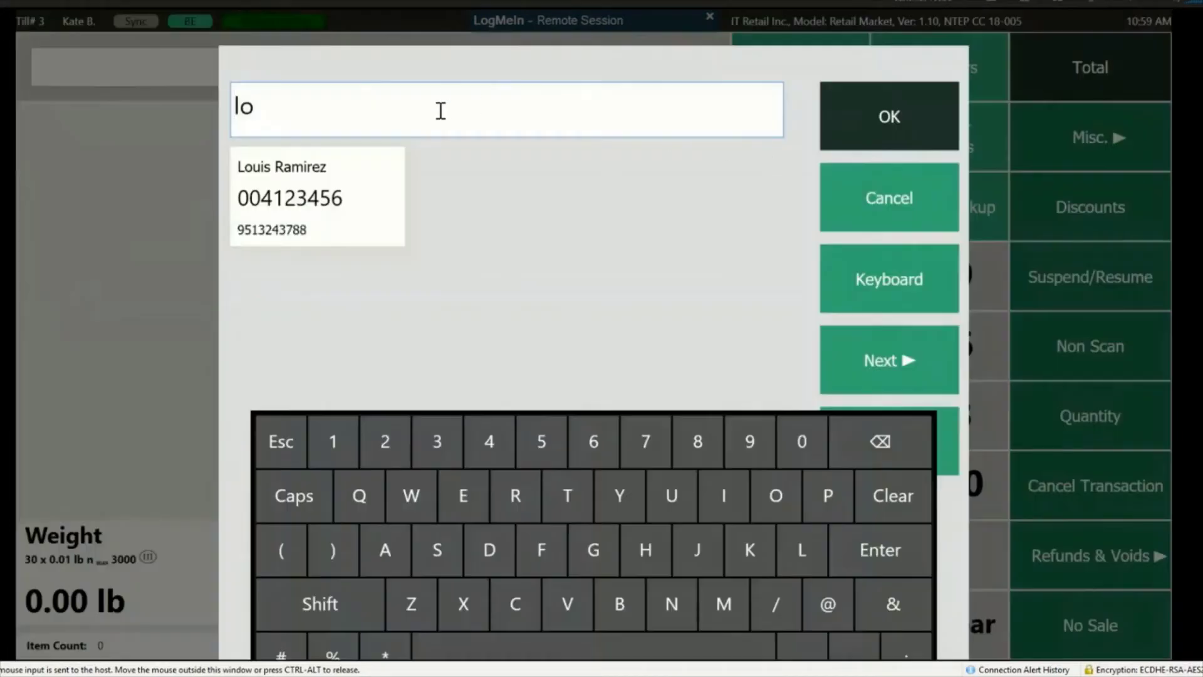
left_click(341, 220)
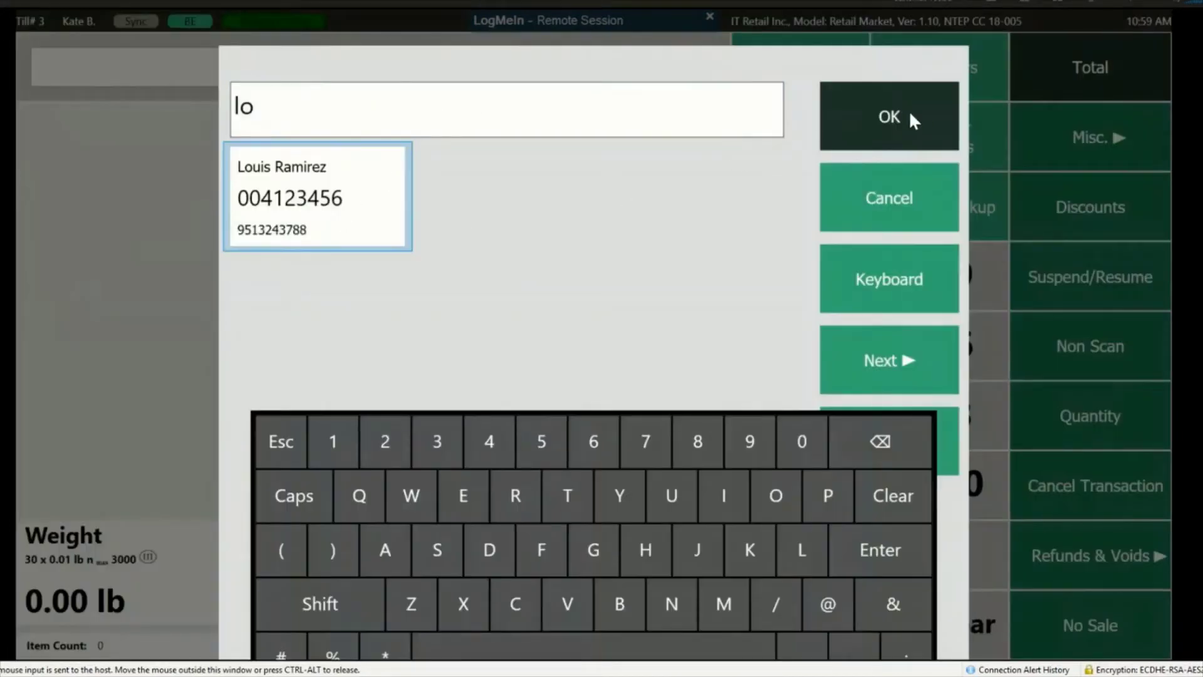
left_click(908, 110)
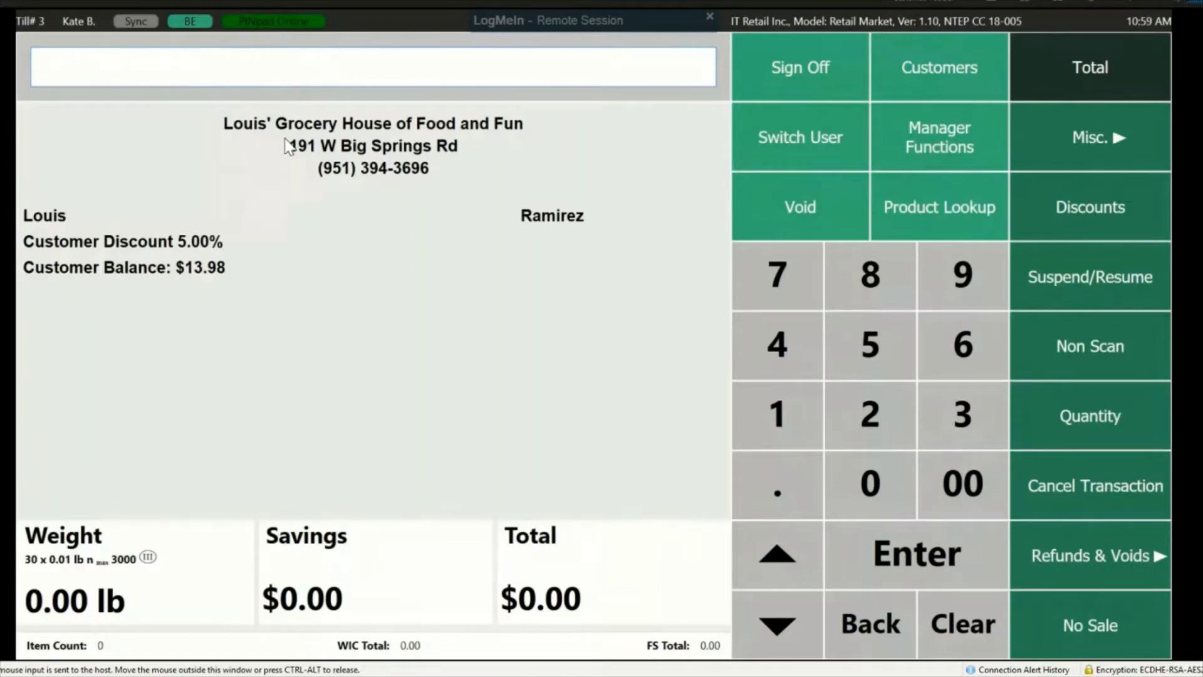
Step: Ring up one Cinnamon Raisin Roll and try an in-store charge, refused as over limit
left_click(763, 421)
key("Return")
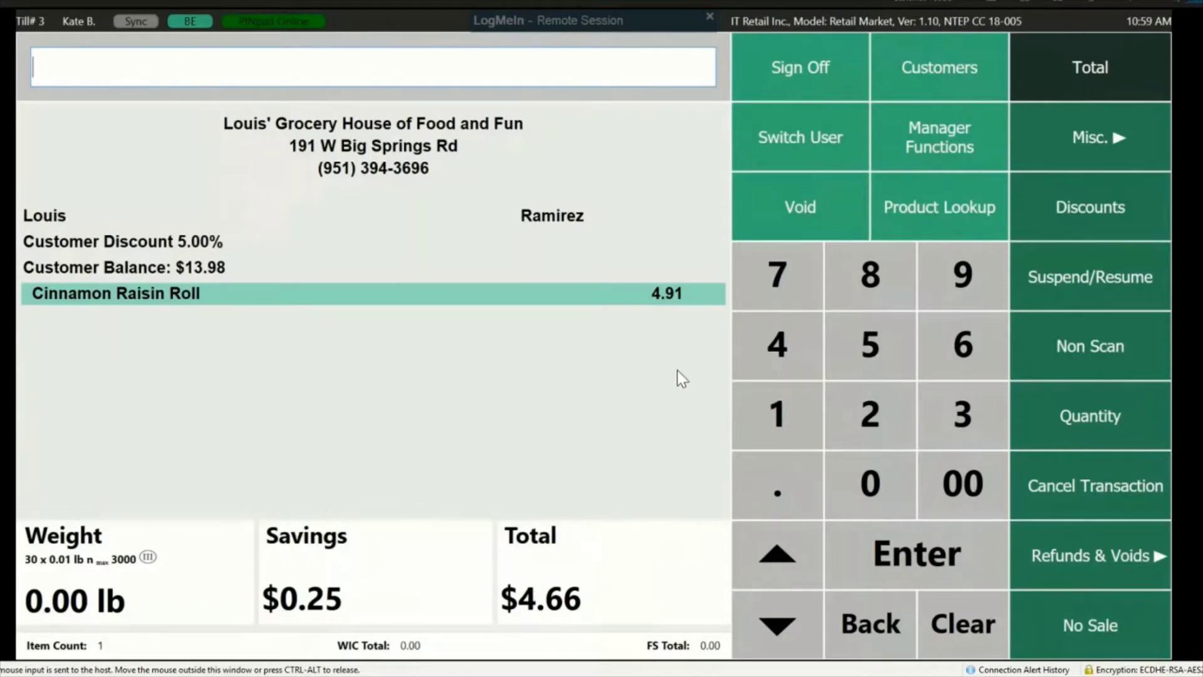
left_click(1075, 82)
left_click(1114, 617)
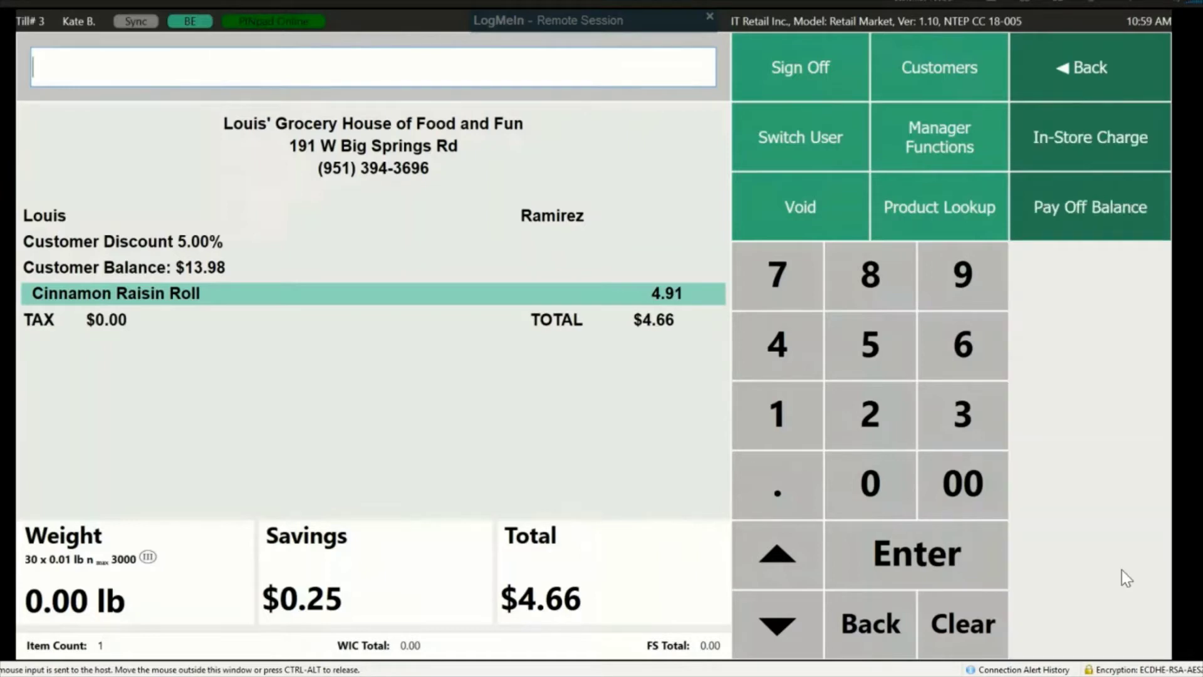
left_click(1084, 154)
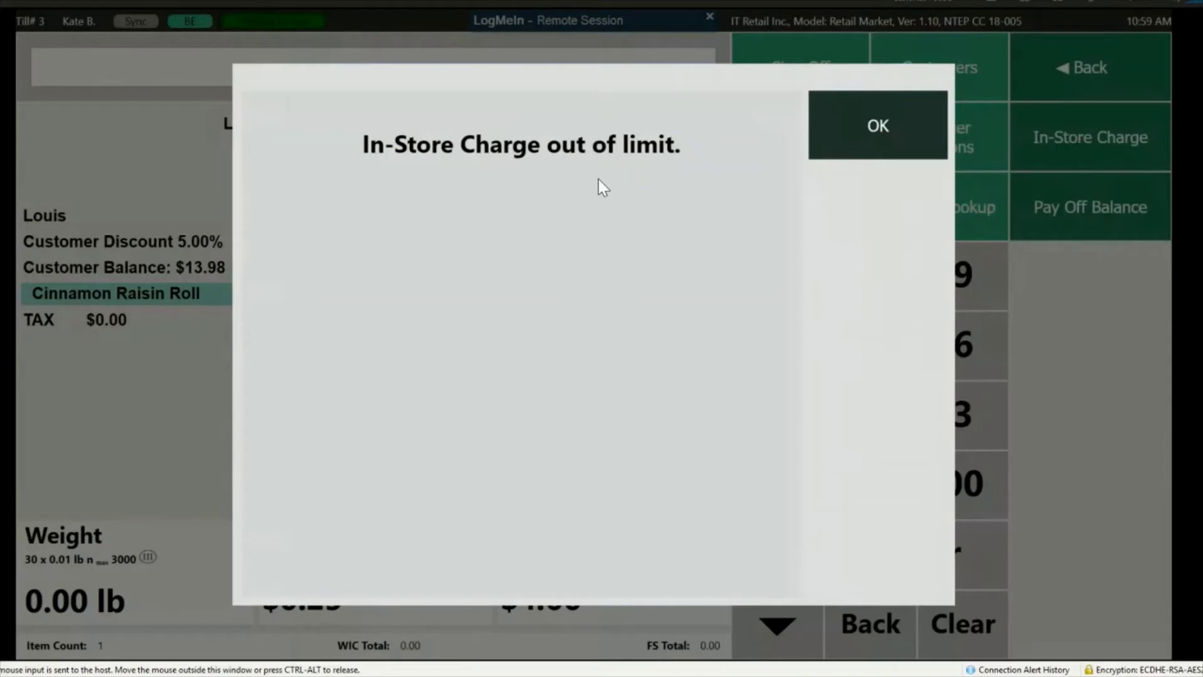
left_click(848, 129)
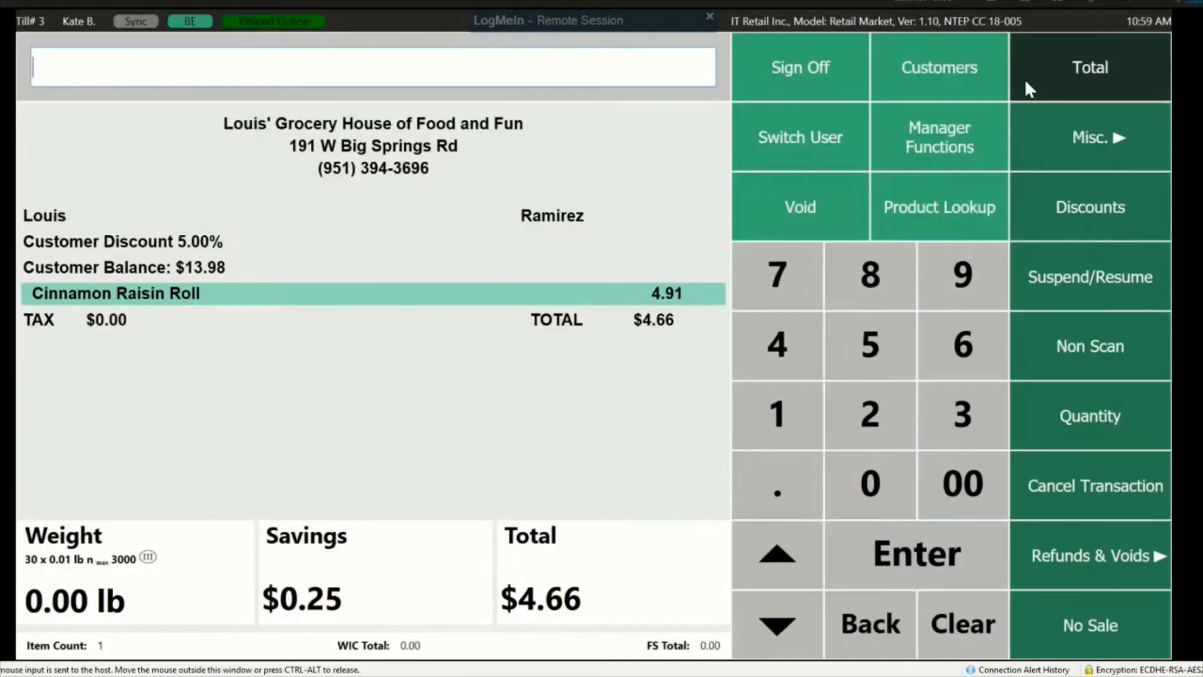
Step: Cancel the transaction without printing a receipt
left_click(1053, 66)
left_click(1100, 498)
left_click(919, 235)
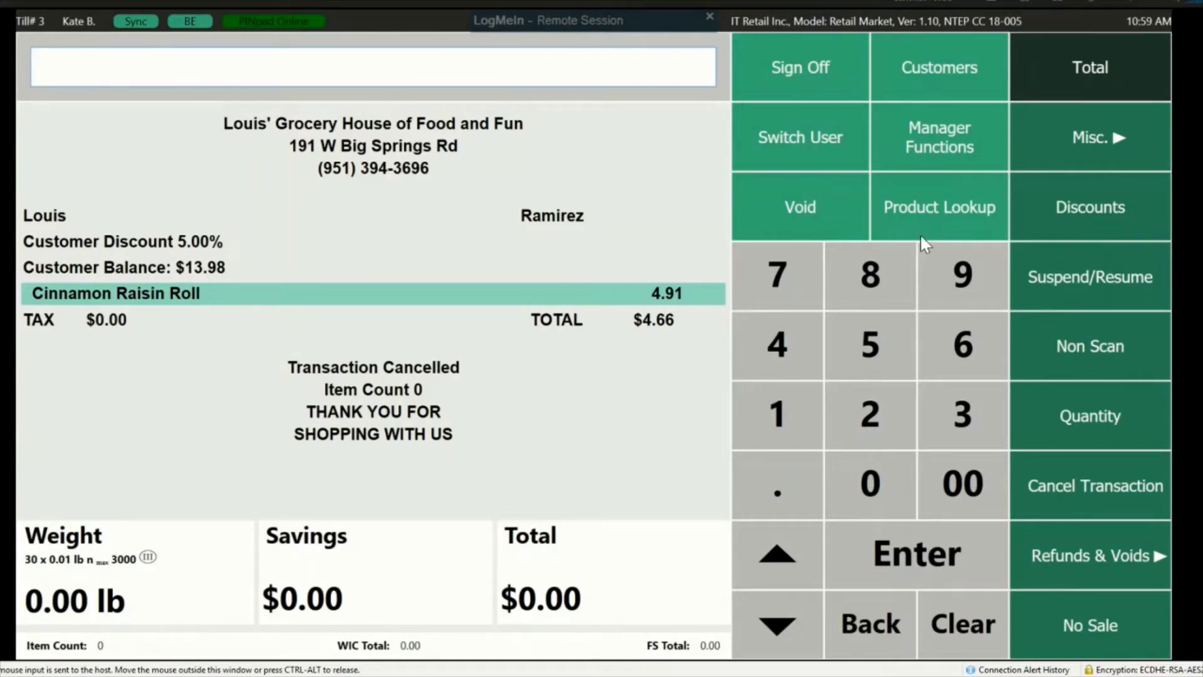
Step: Search for the customer and attach them to the sale
left_click(947, 79)
type("lo")
left_click(387, 186)
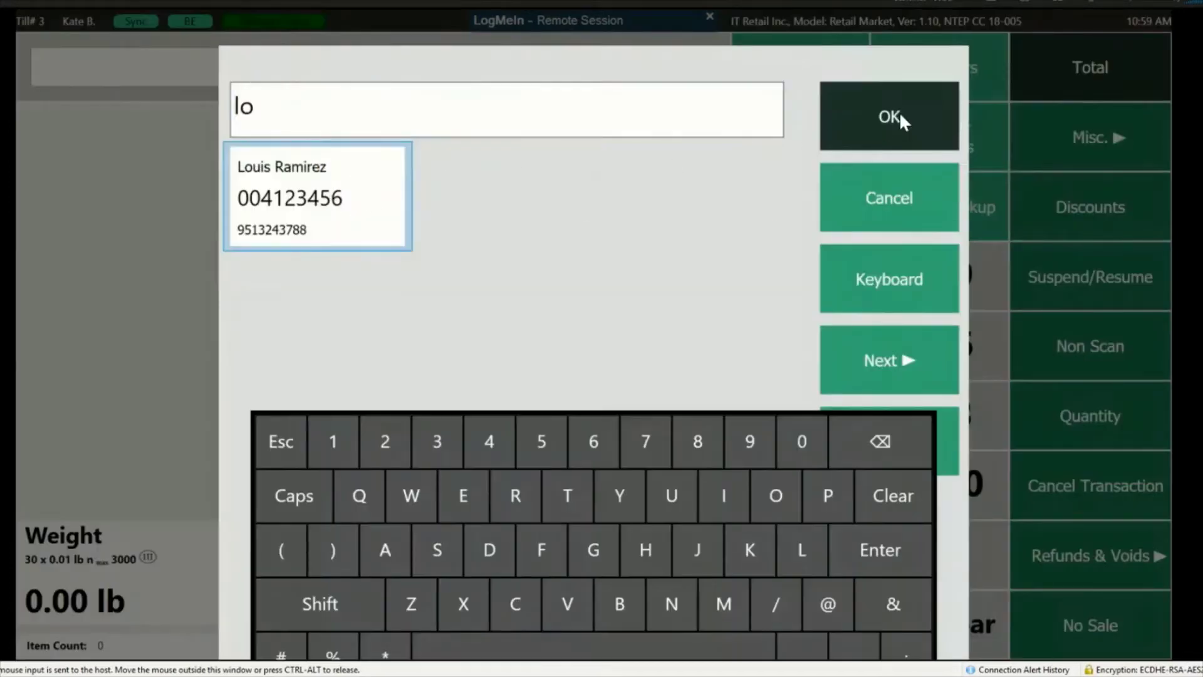
left_click(899, 118)
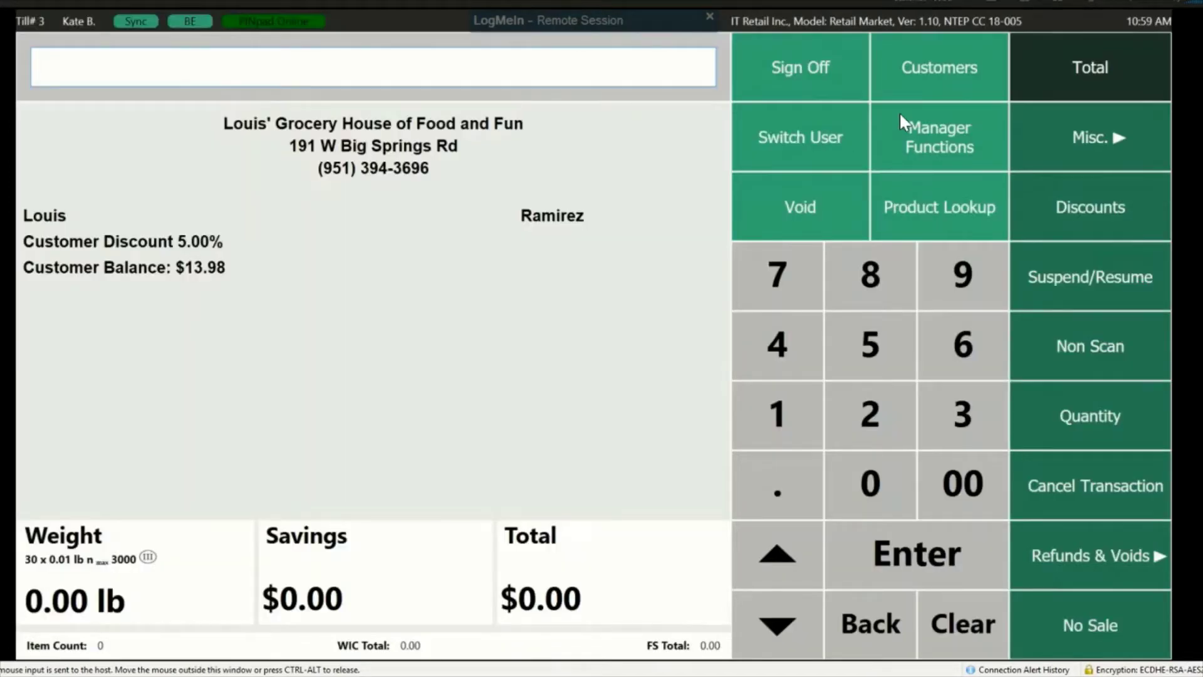
Step: Start a balance payoff of $13.98 with CA - CASH as the tender
left_click(1134, 58)
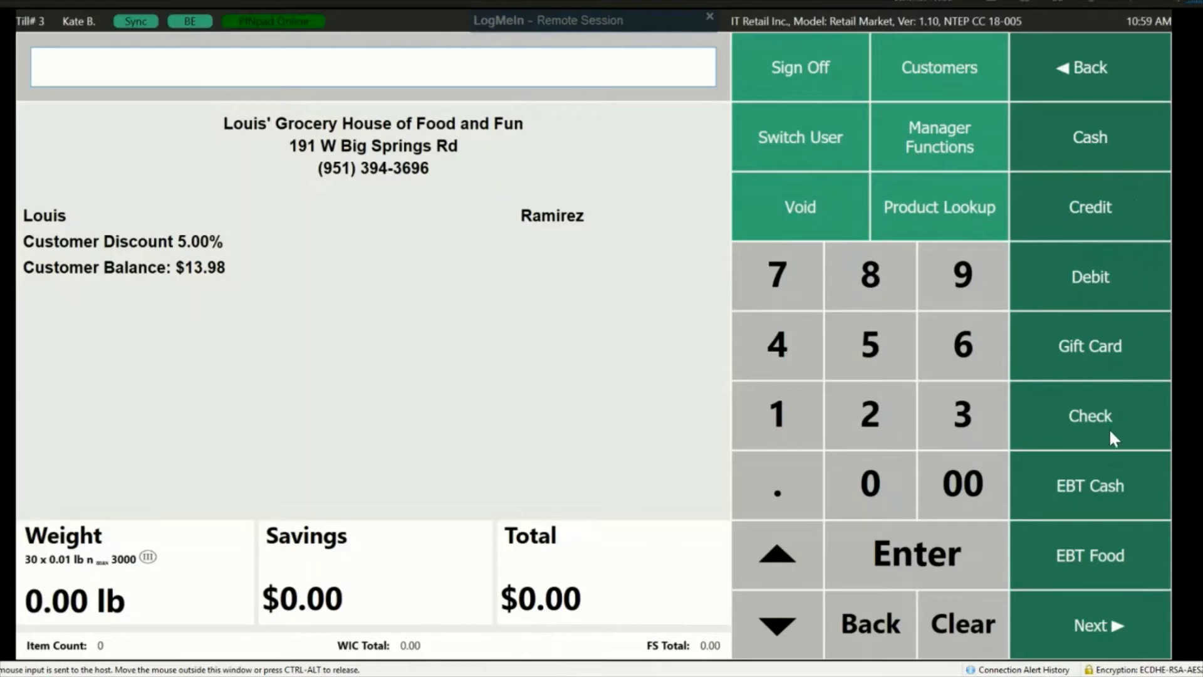
left_click(1122, 621)
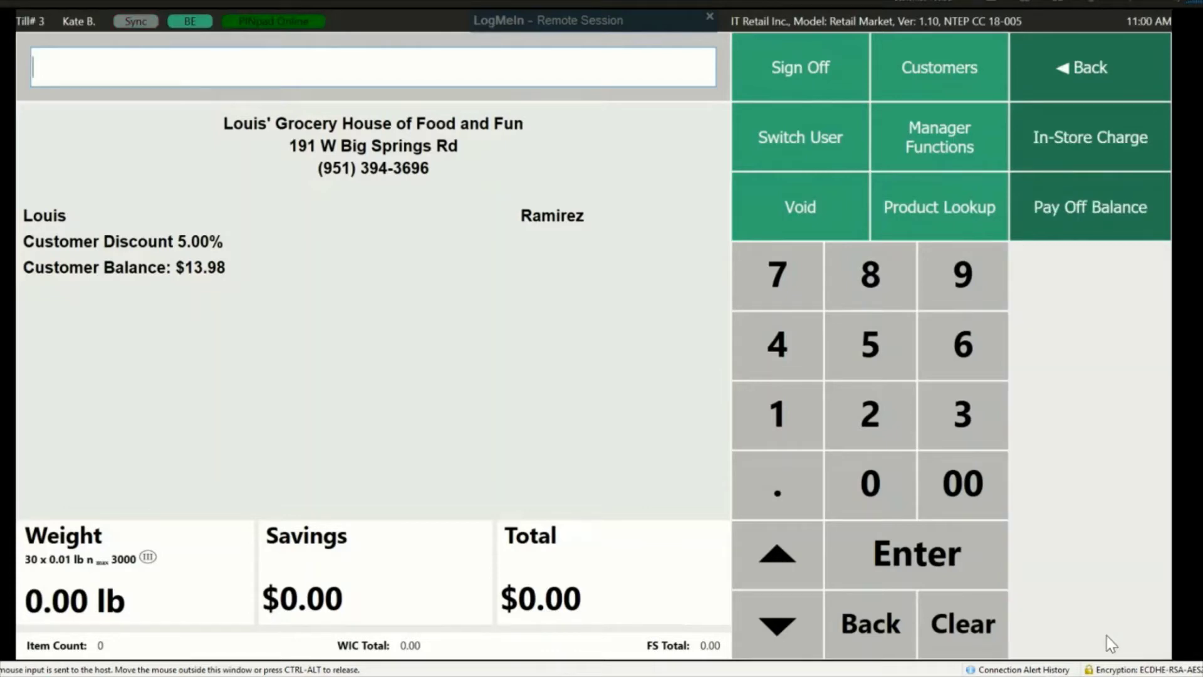
left_click(1112, 206)
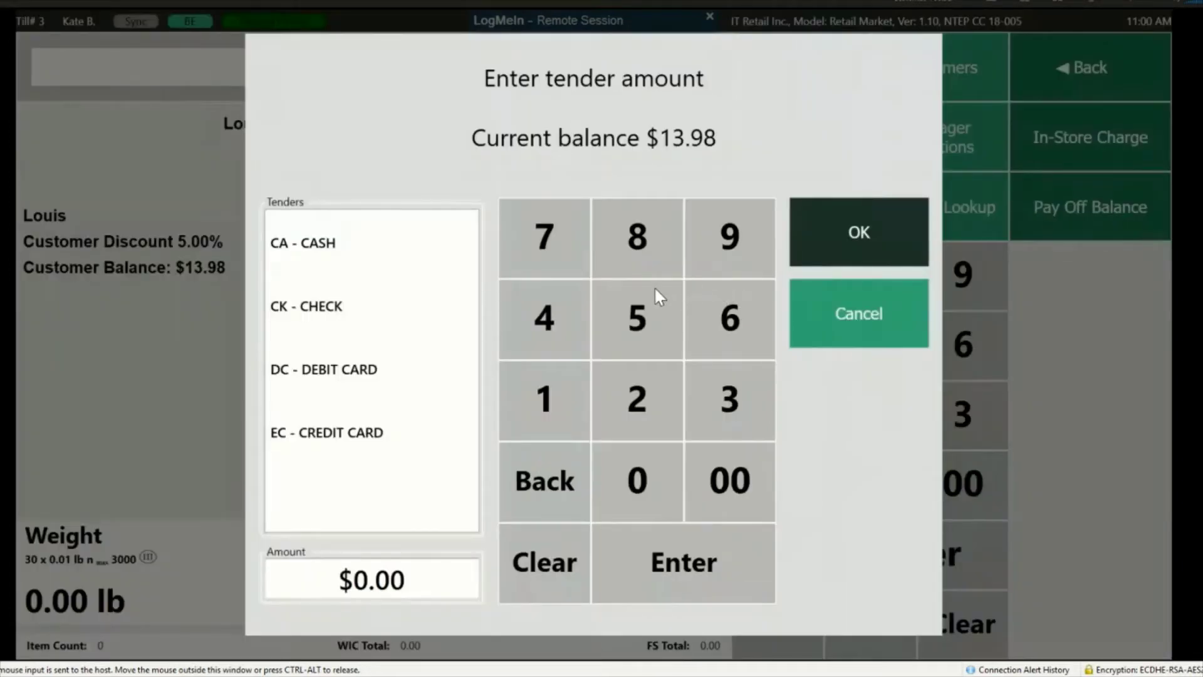
left_click(575, 408)
left_click(726, 404)
left_click(719, 259)
left_click(653, 247)
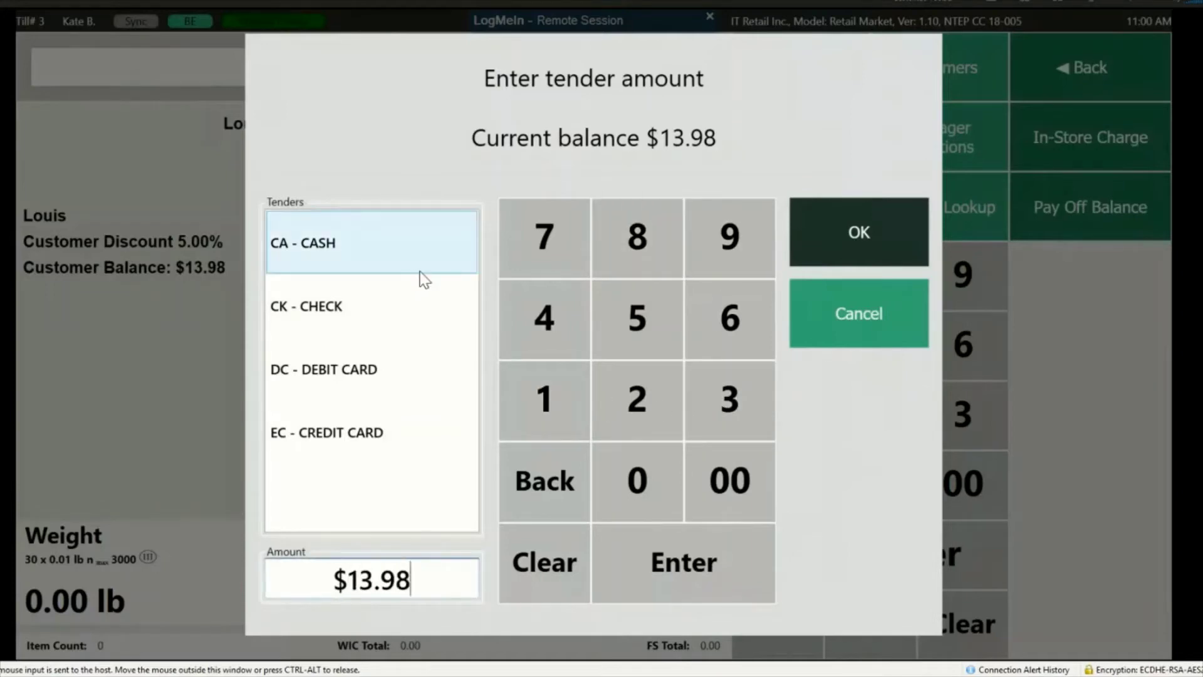
left_click(360, 243)
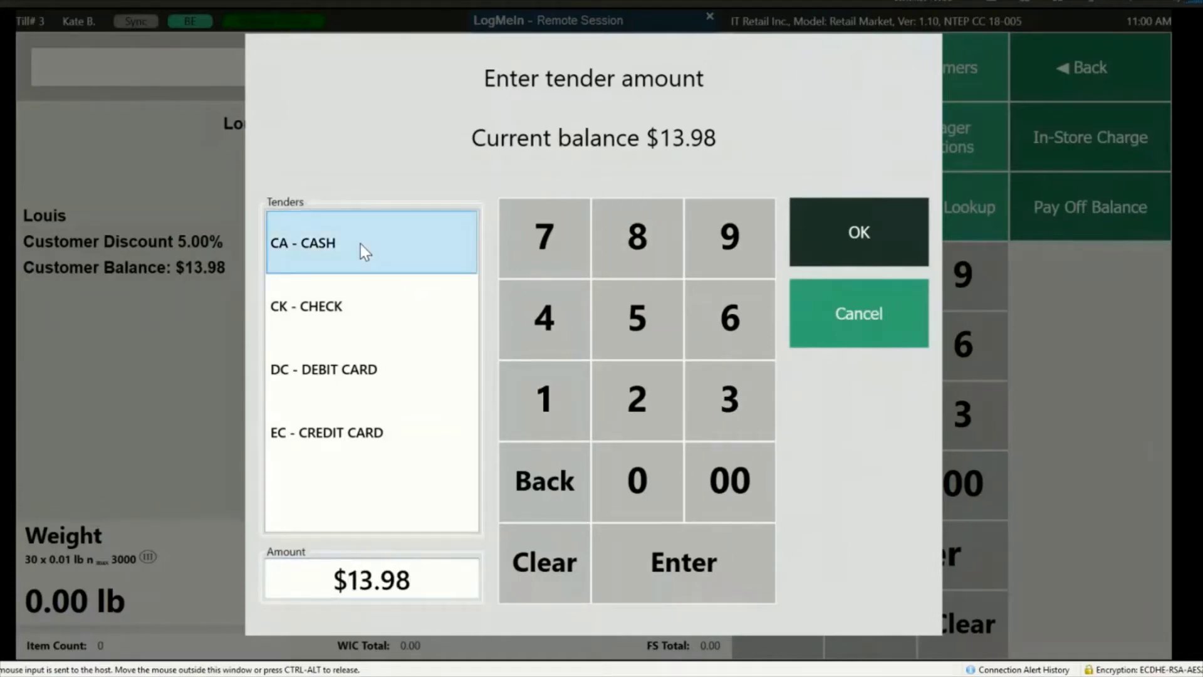
Step: Accept the $13.98 cash payoff with no receipt, then bring up Misc functions
left_click(832, 236)
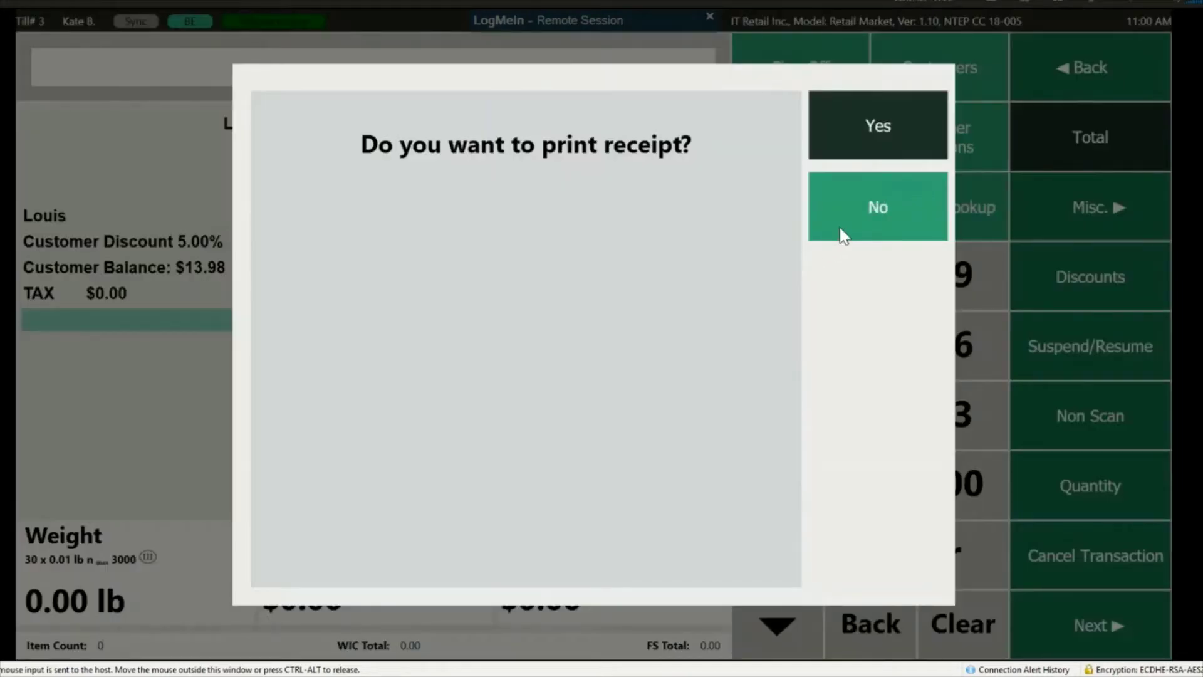
left_click(840, 228)
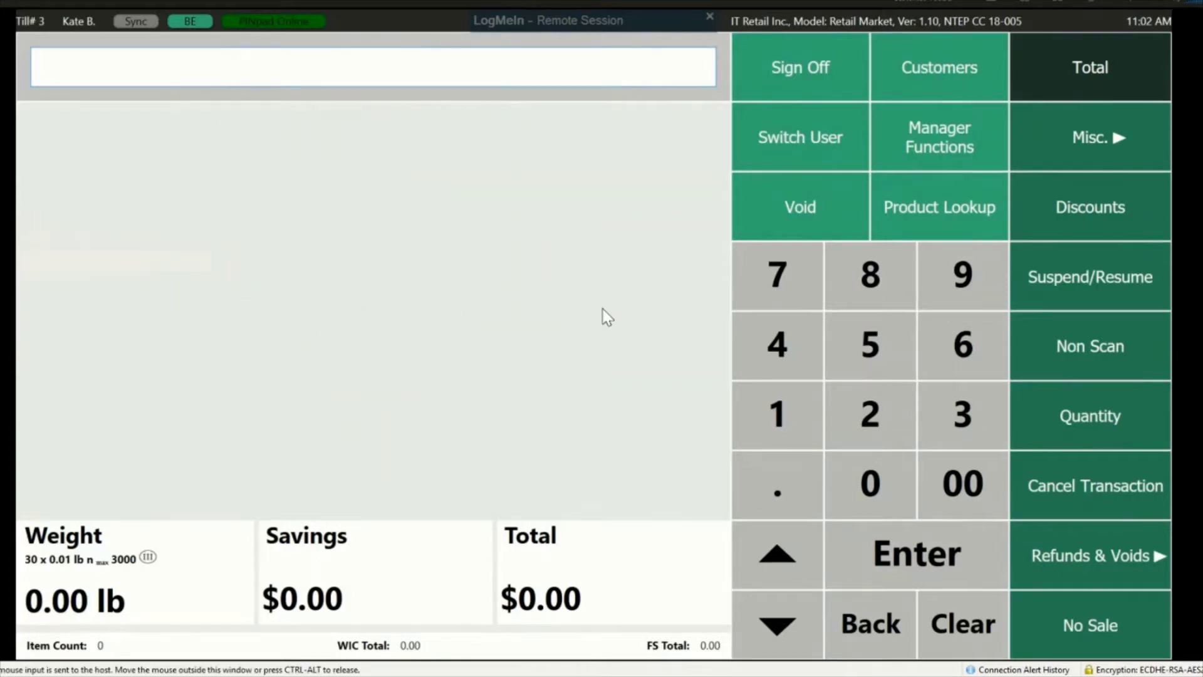
left_click(1117, 143)
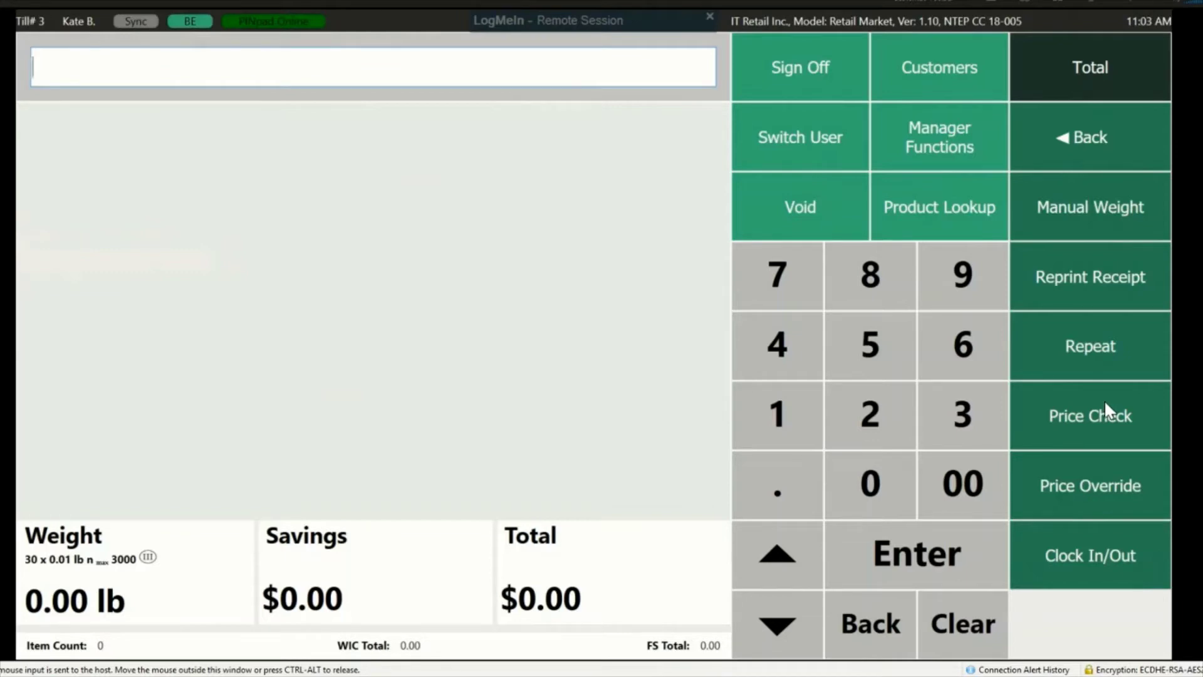
Step: Price-check item 1 with PV1, showing Cinnamon Raisin Roll at $4.91, then cancel and reopen Misc
type("PV1")
key("Return")
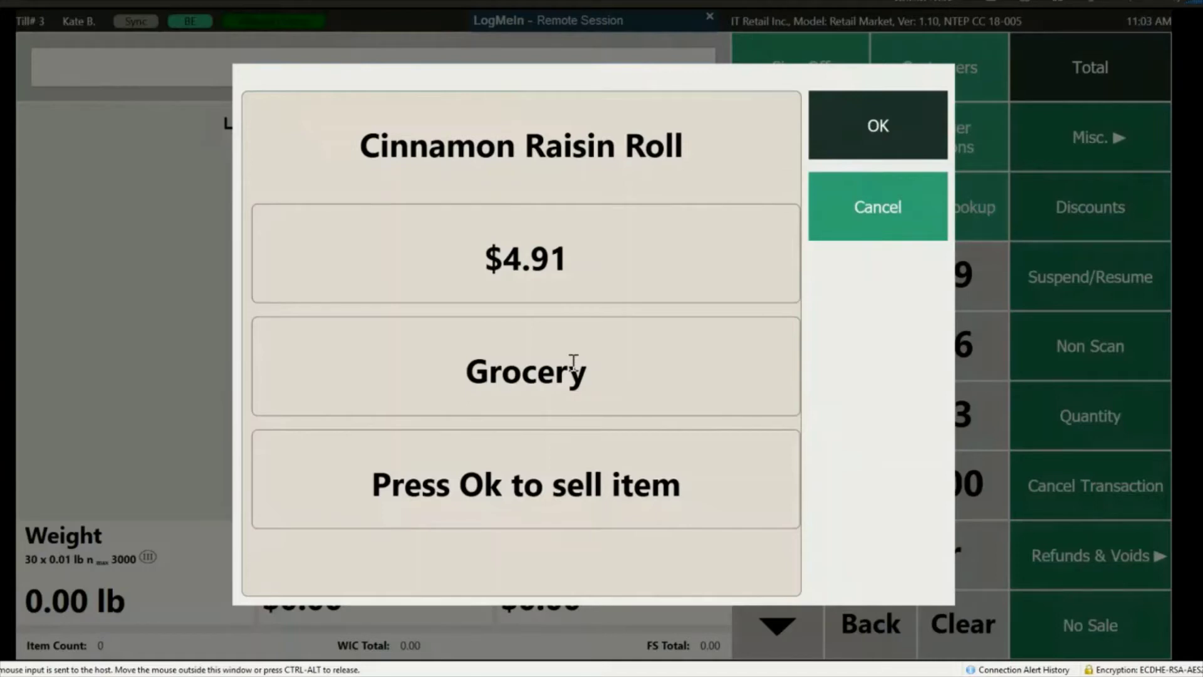
left_click(887, 220)
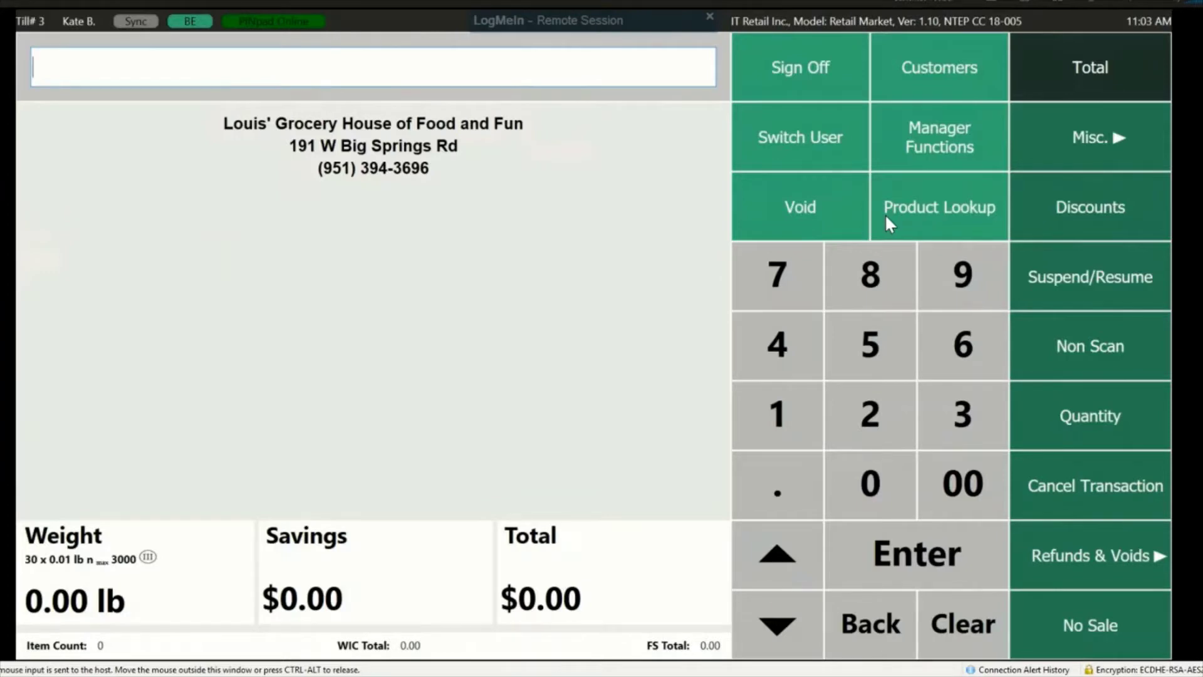
left_click(1085, 130)
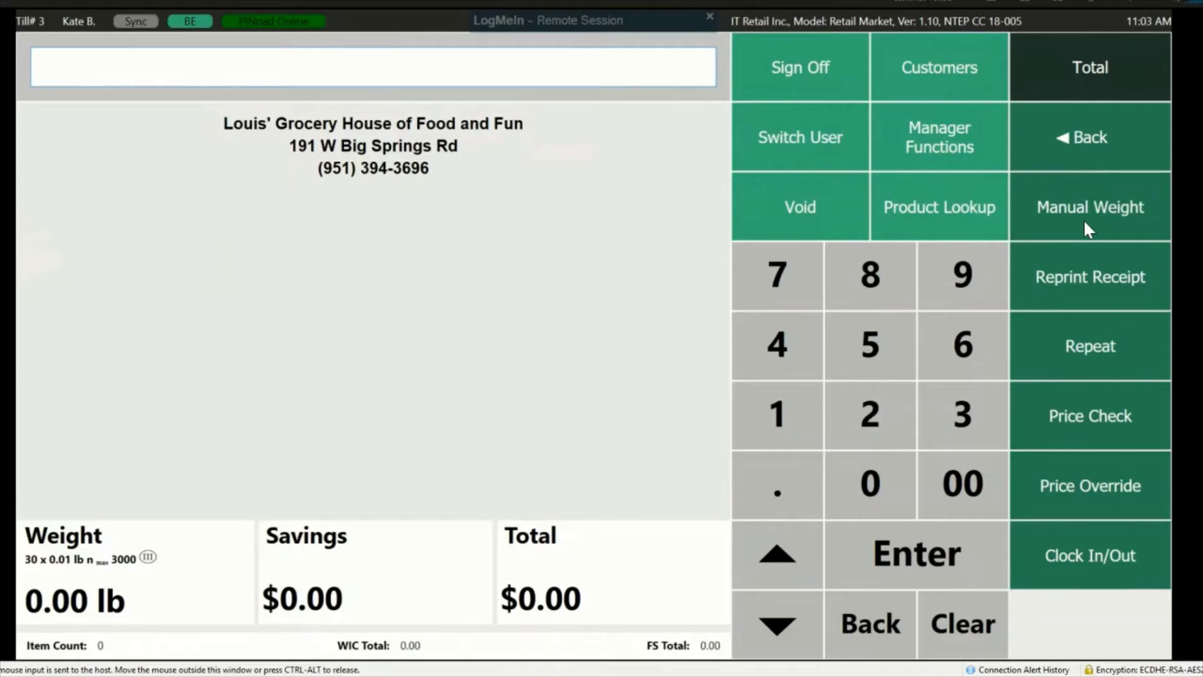
Step: Ring up Abc at a manual 1.00 lb weight, code 123, totalling $1.15, then reopen Misc
left_click(785, 415)
left_click(976, 496)
left_click(1111, 208)
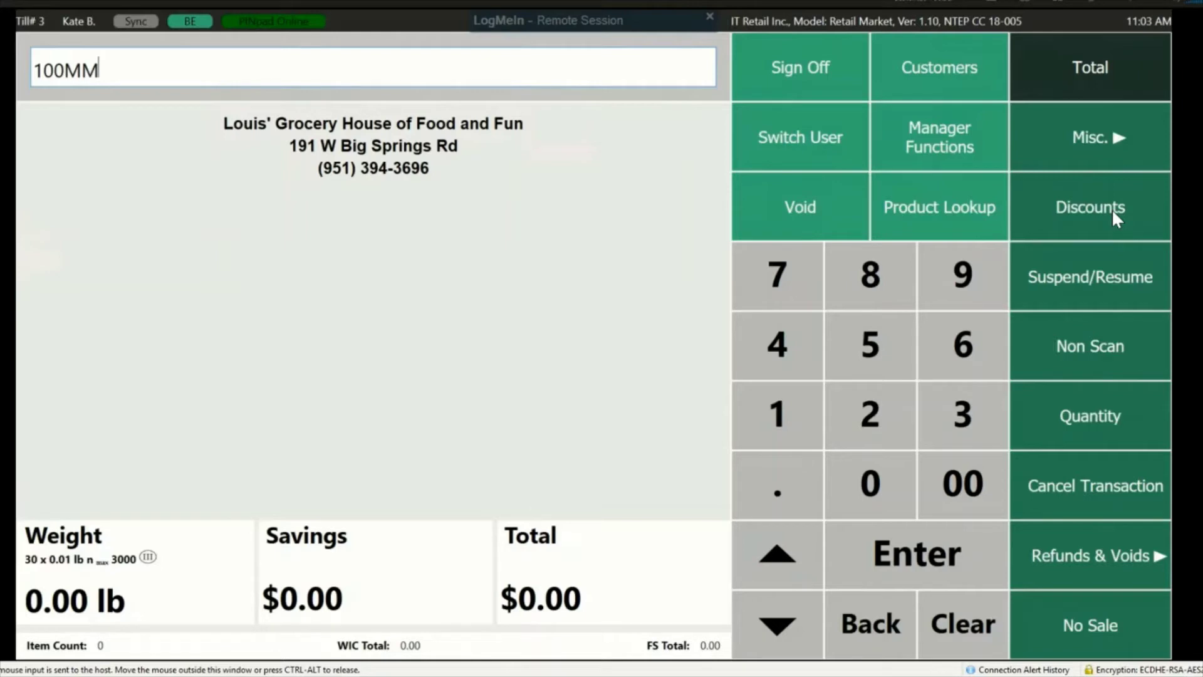
type("123")
key("Return")
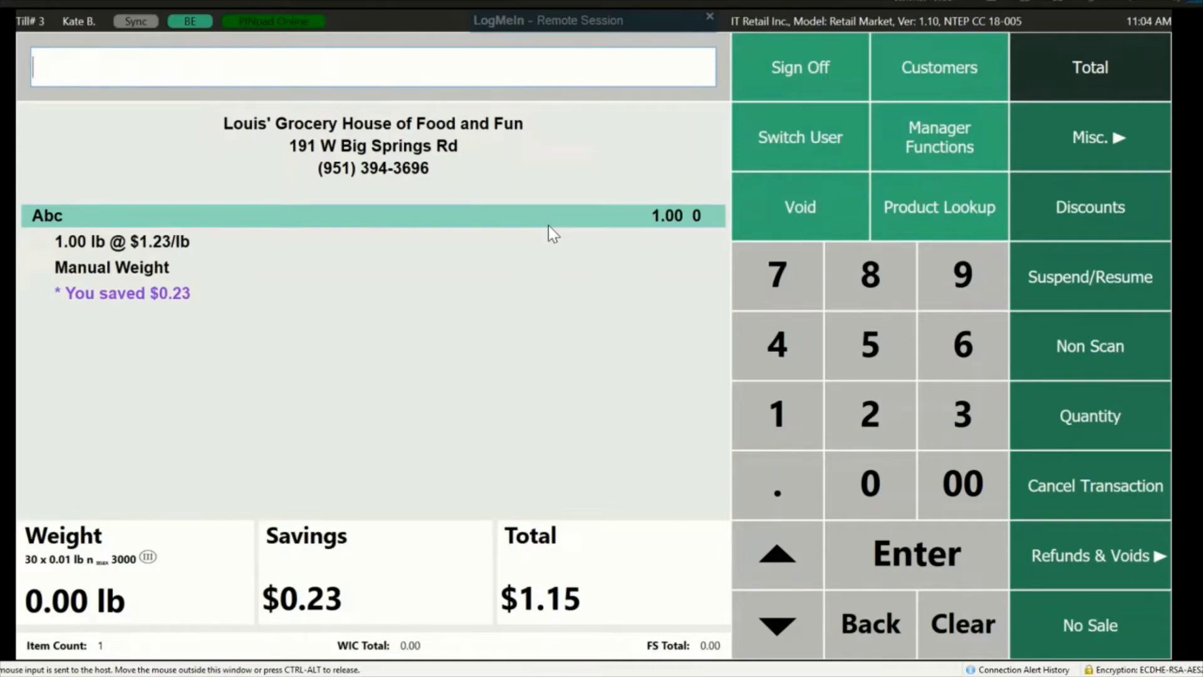
left_click(1064, 139)
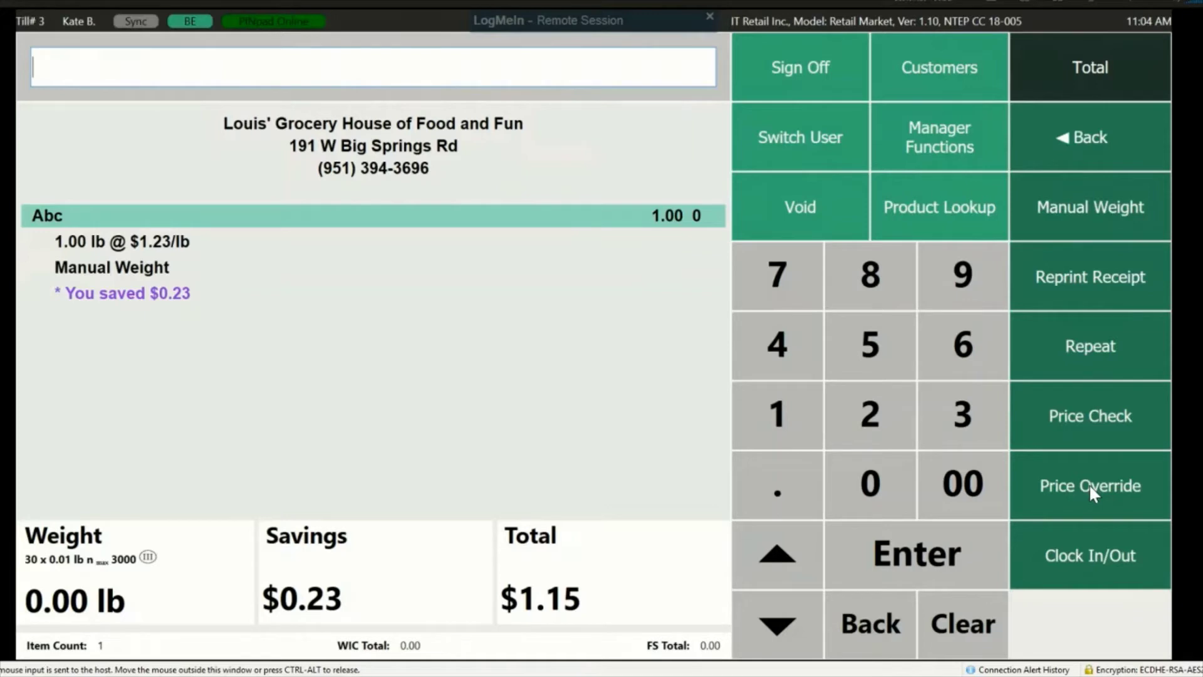
Step: Add the Cinnamon Raisin Roll via PK1 with a $1.23 price override, then reopen Misc
type("PK")
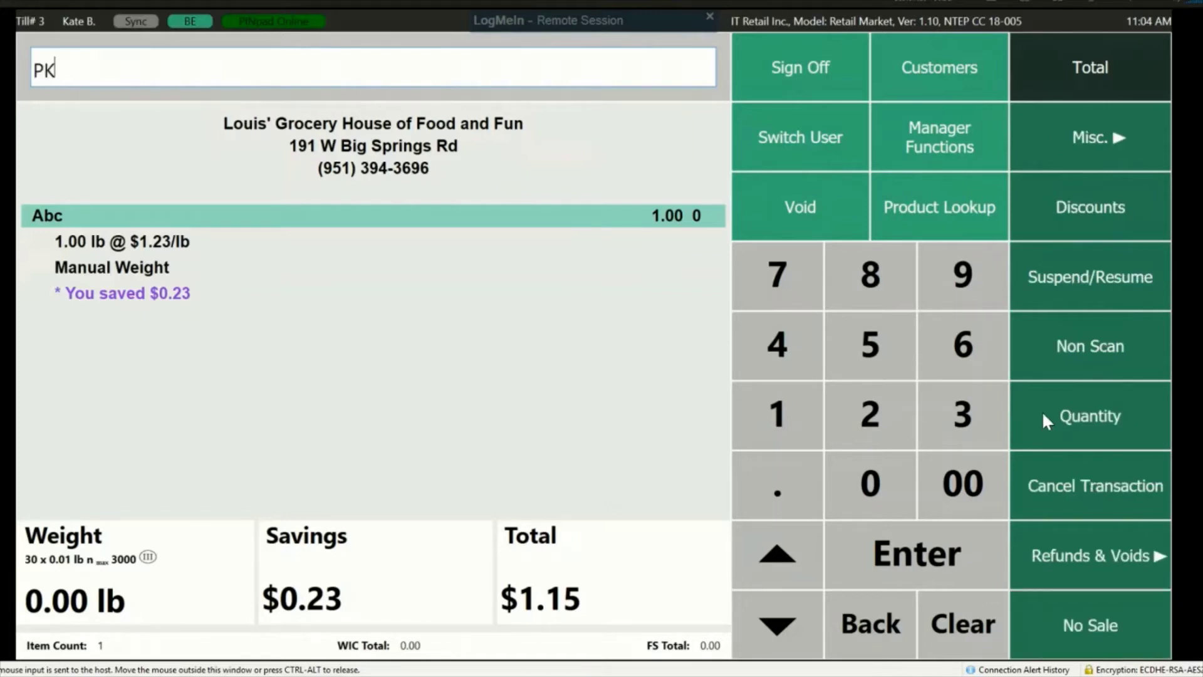
type("1")
key("Return")
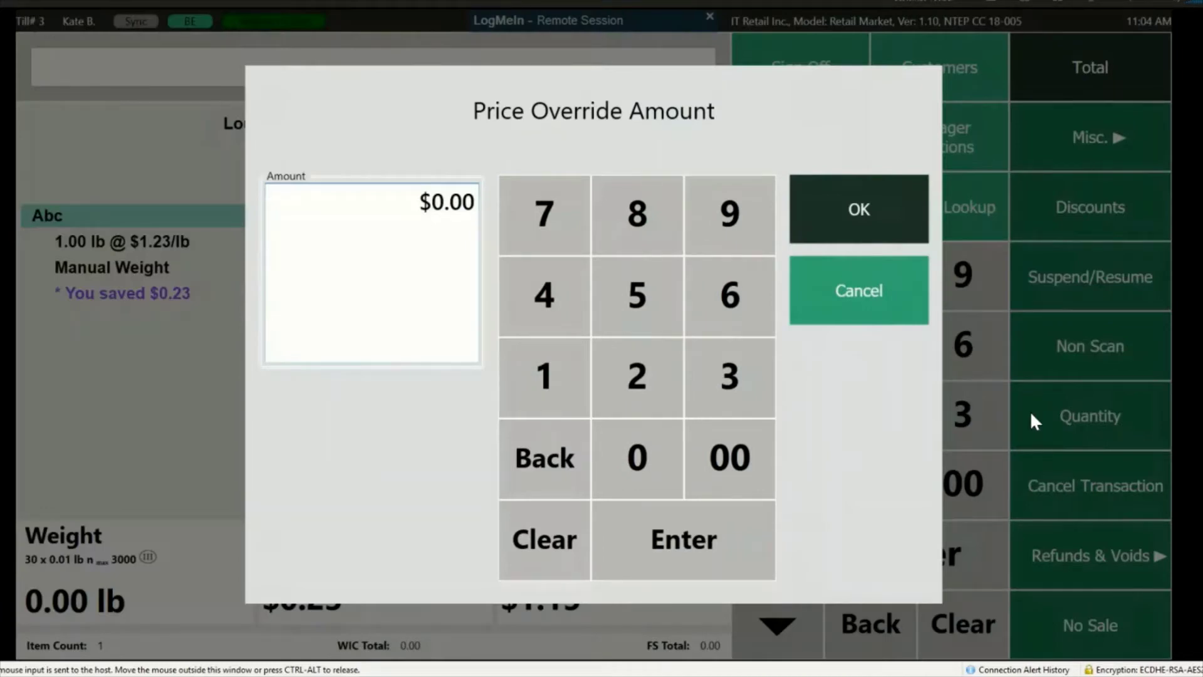
left_click(569, 377)
left_click(636, 378)
left_click(725, 382)
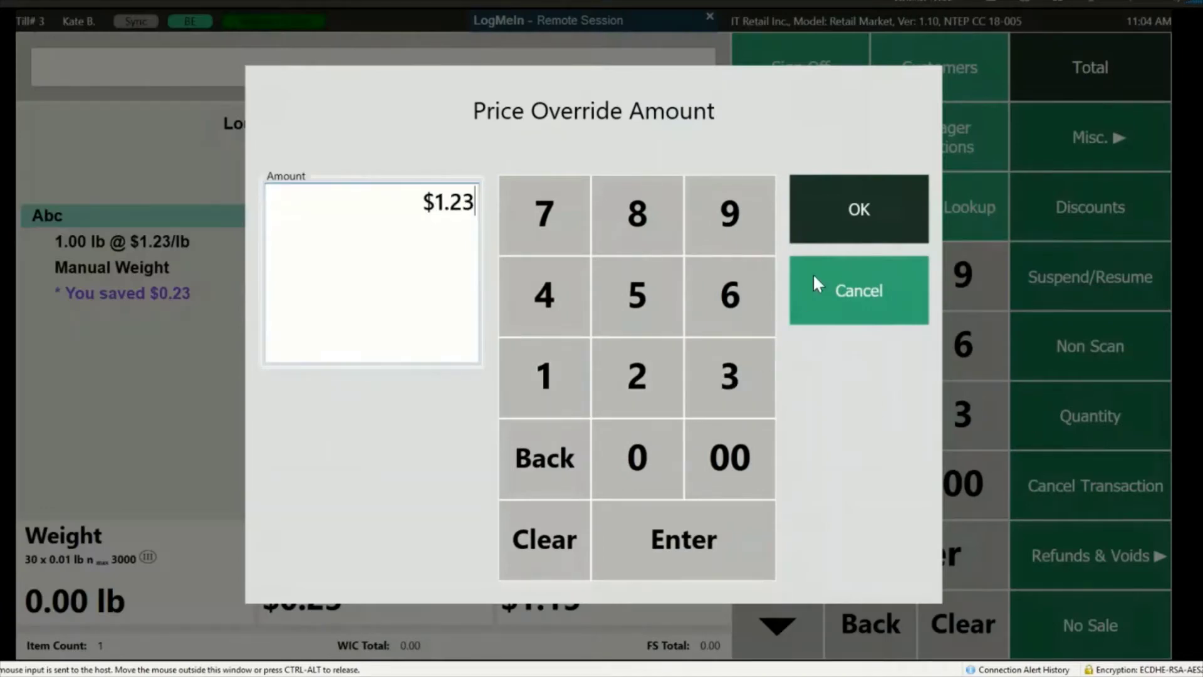
left_click(855, 229)
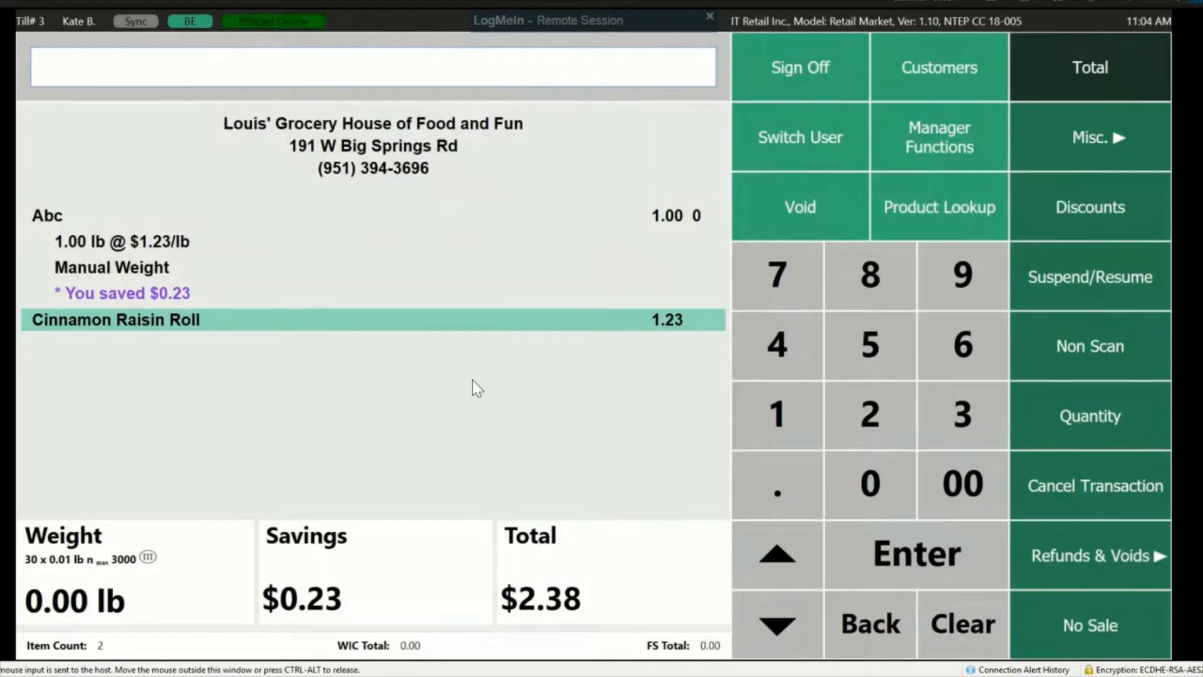
left_click(1088, 140)
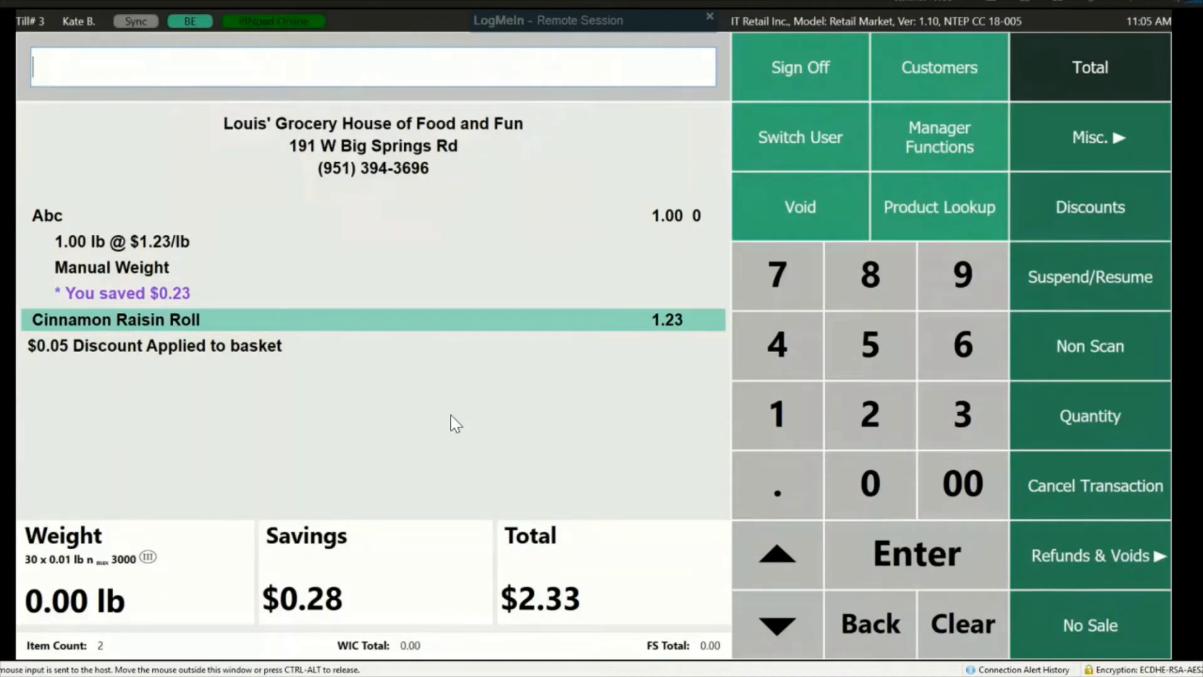
Step: Suspend the $2.33 sale as ID 16 with no suspend receipt
left_click(1117, 264)
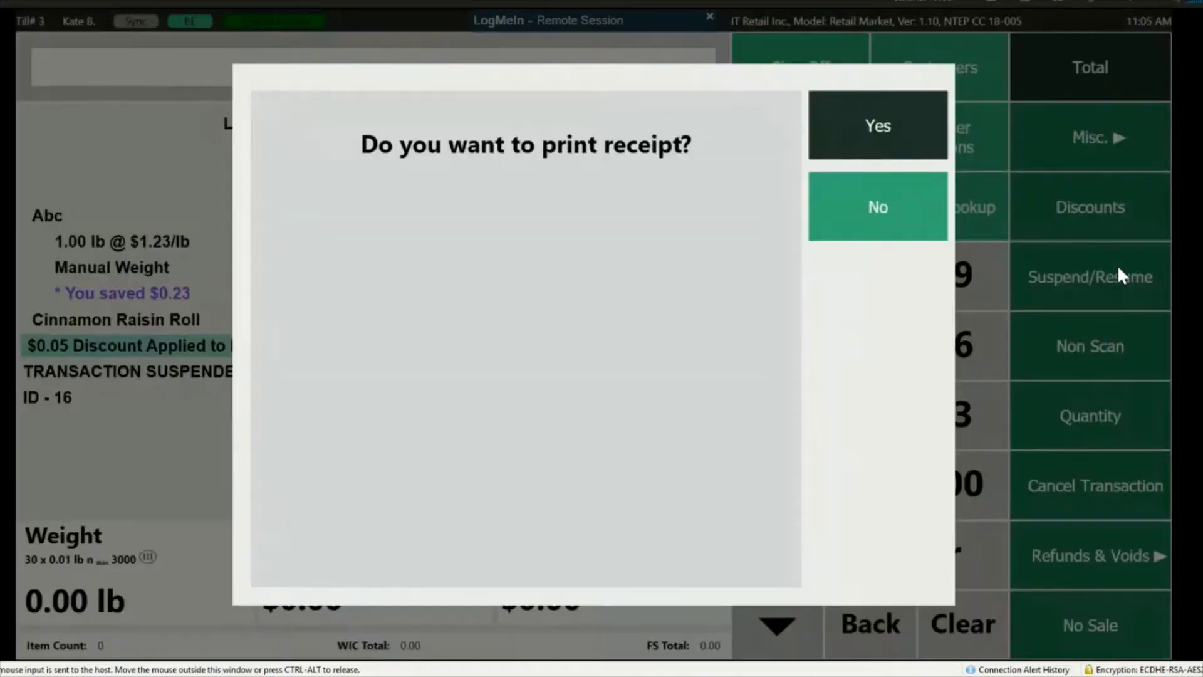
left_click(943, 232)
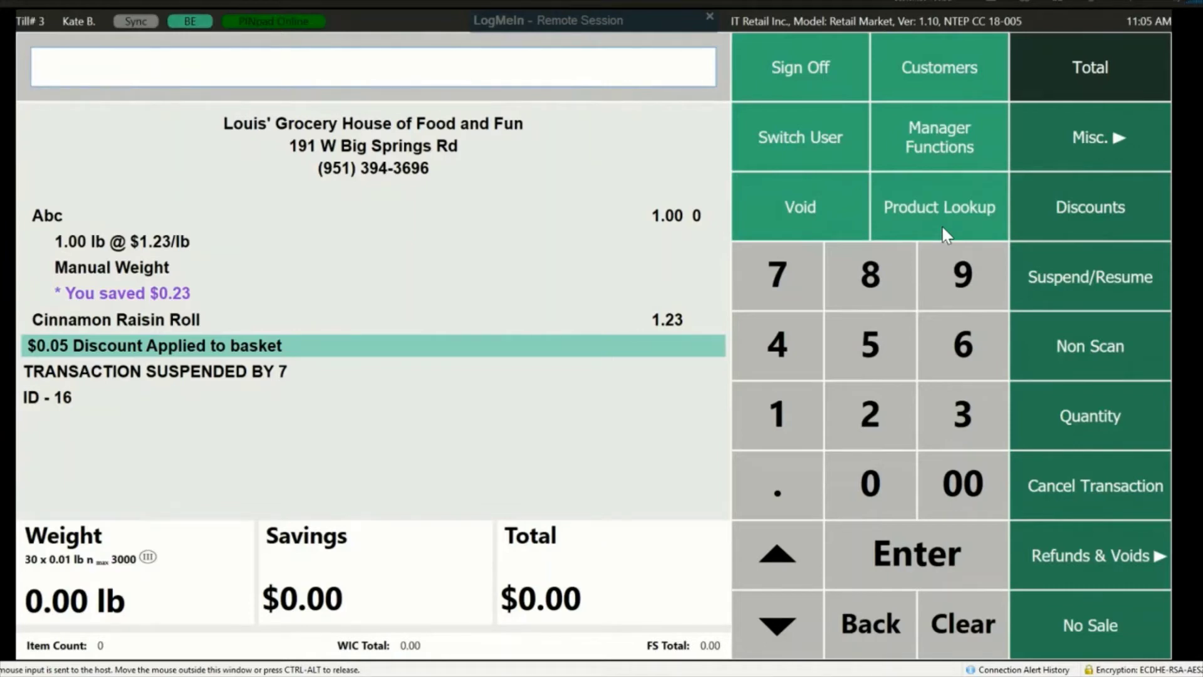
Step: Resume suspended transaction 16, bringing back its items at a $2.38 total
left_click(1114, 282)
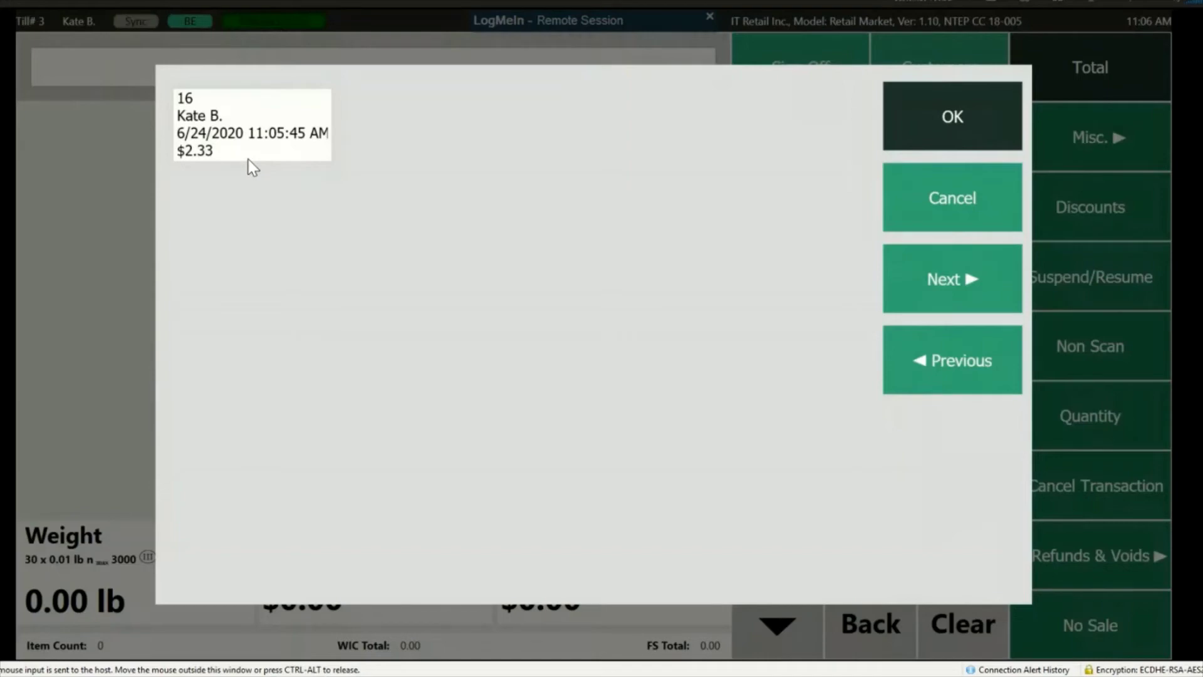
left_click(266, 134)
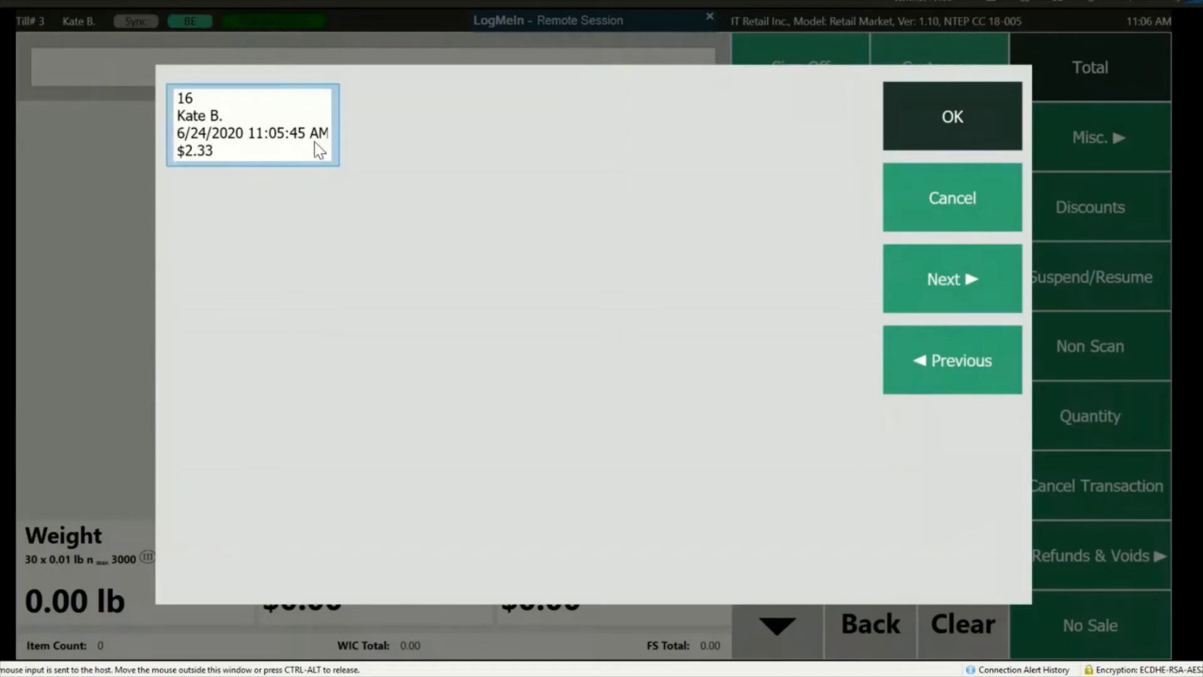
left_click(947, 125)
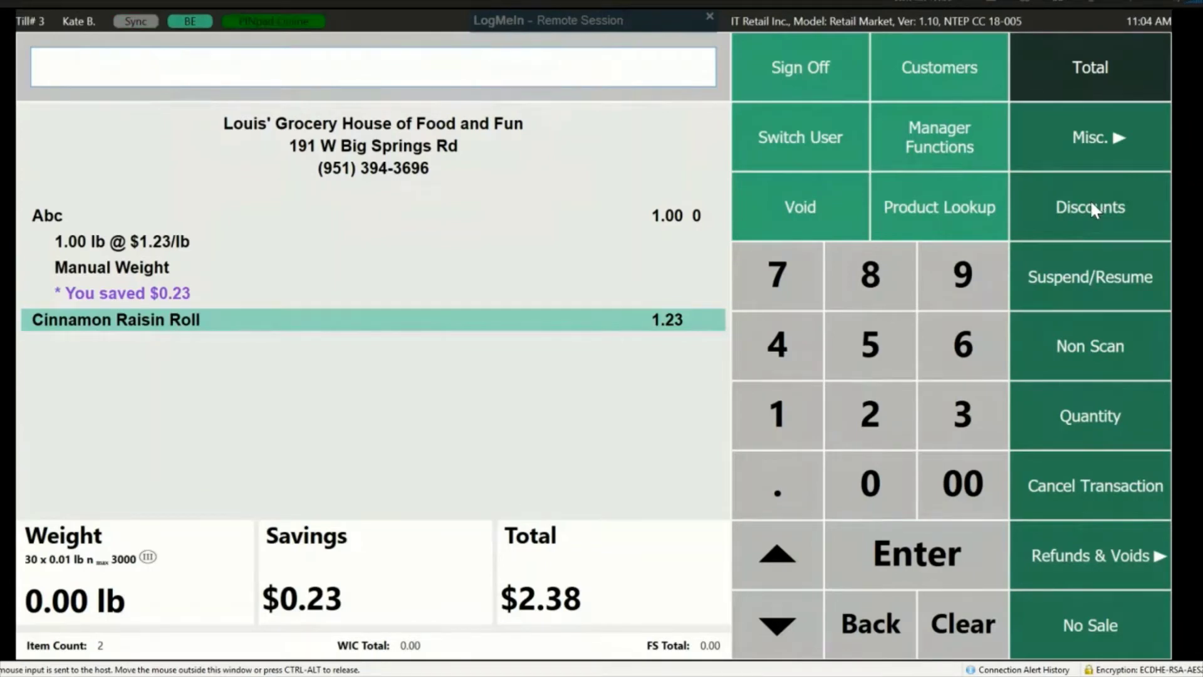
Step: Apply the $0.05 Bag Discount for a $2.33 total, then key 5 for a non-scan amount
left_click(1091, 205)
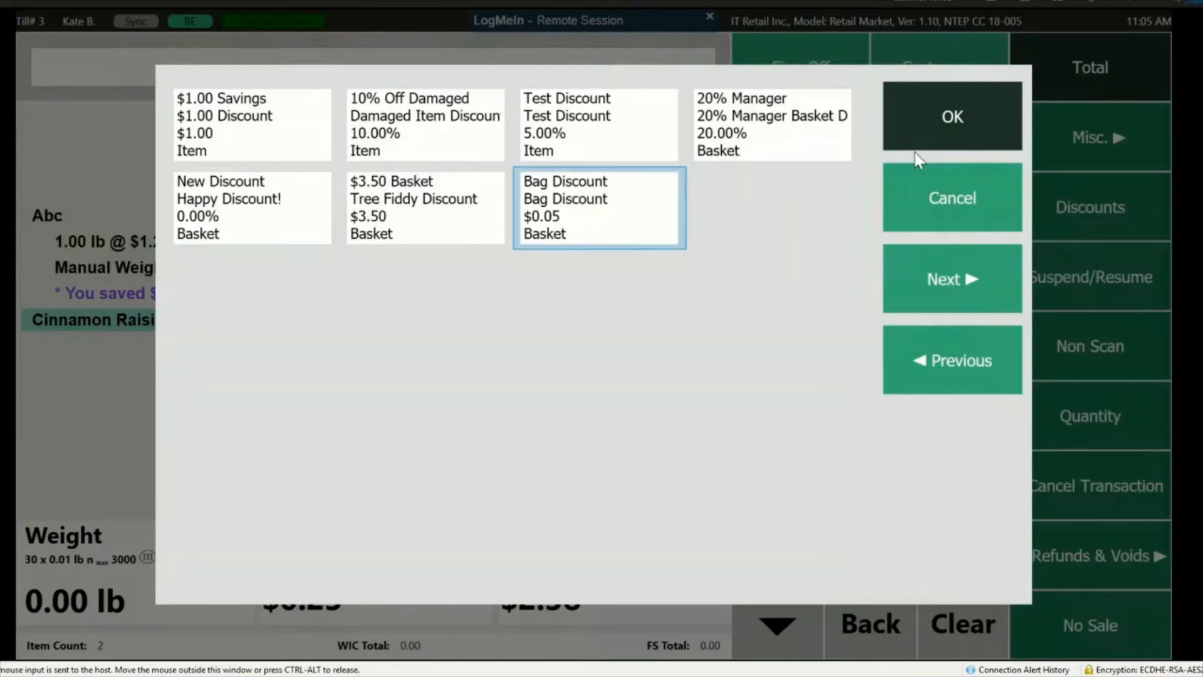
left_click(926, 134)
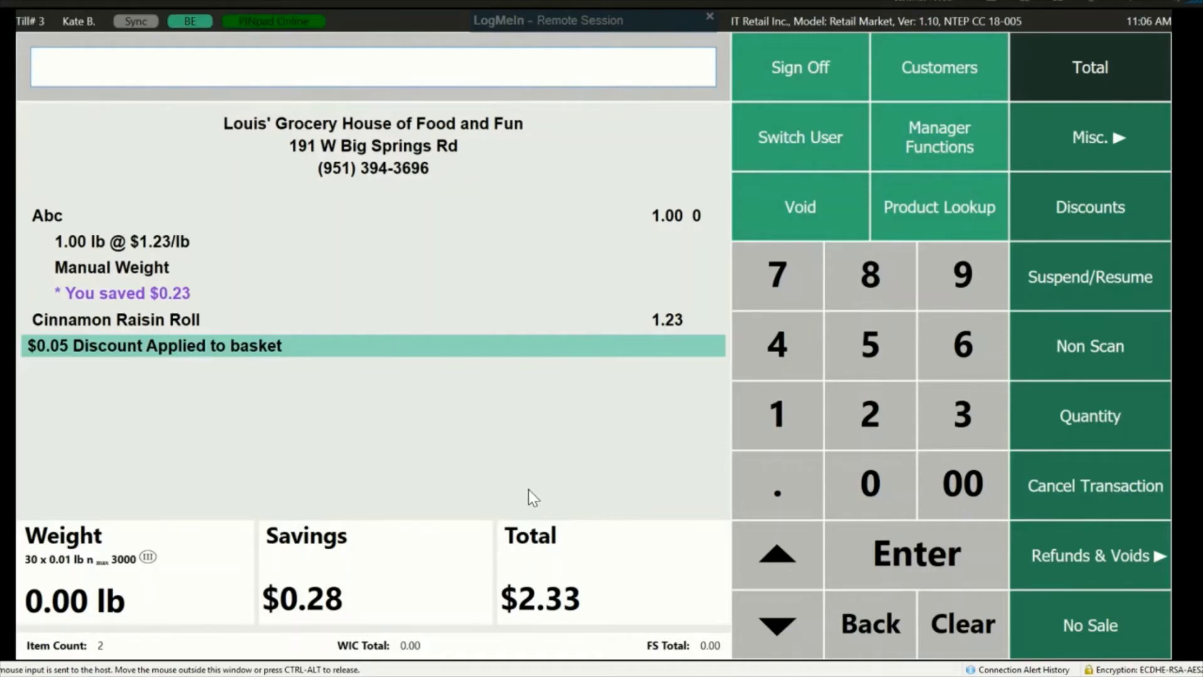
left_click(892, 367)
Step: Ring up a $5.00 non-scan item under Grocery, then key 5 for the next quantity
left_click(959, 479)
left_click(1080, 367)
left_click(674, 132)
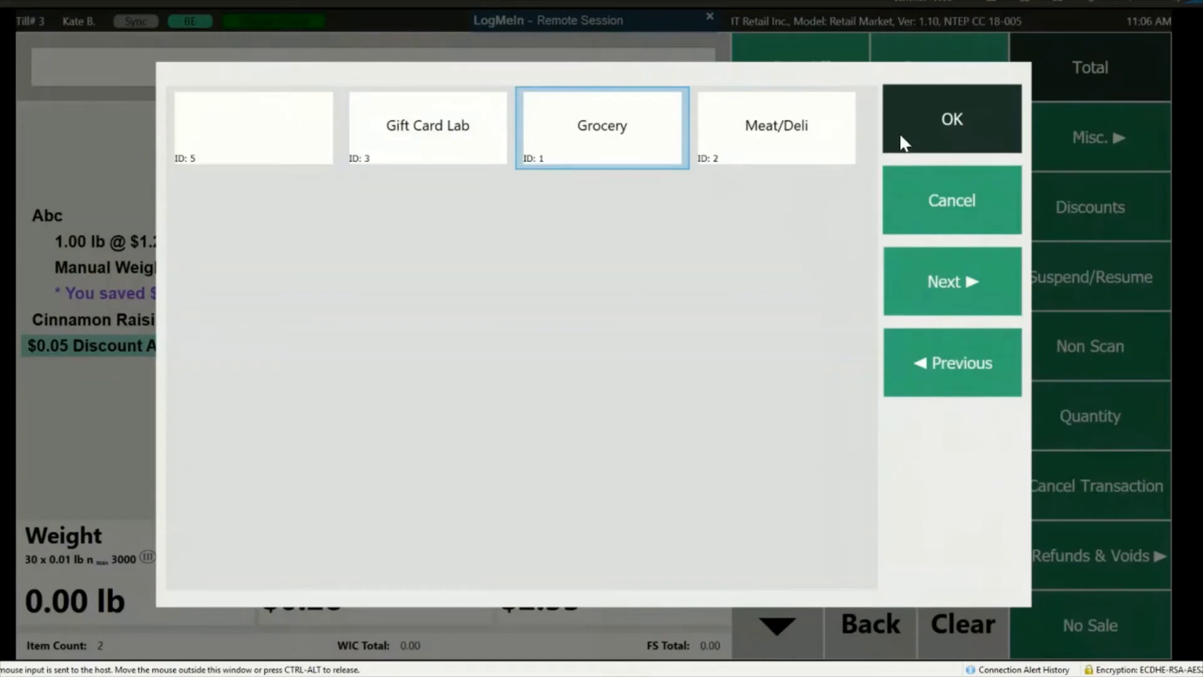
left_click(932, 129)
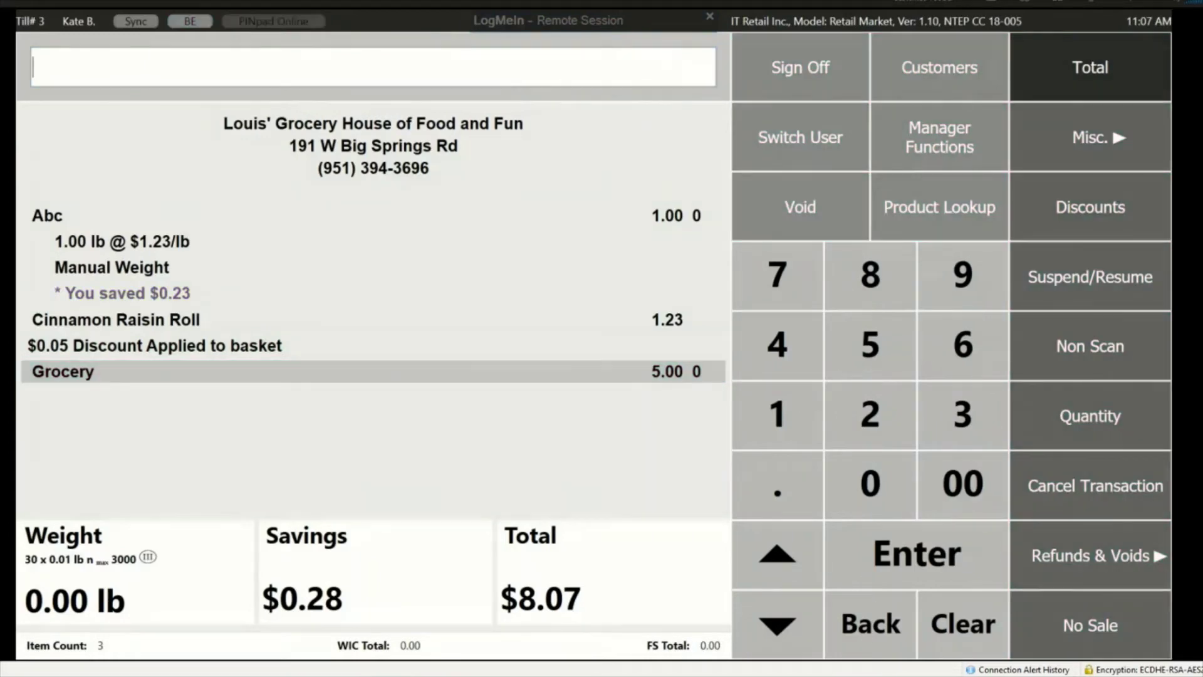
left_click(593, 440)
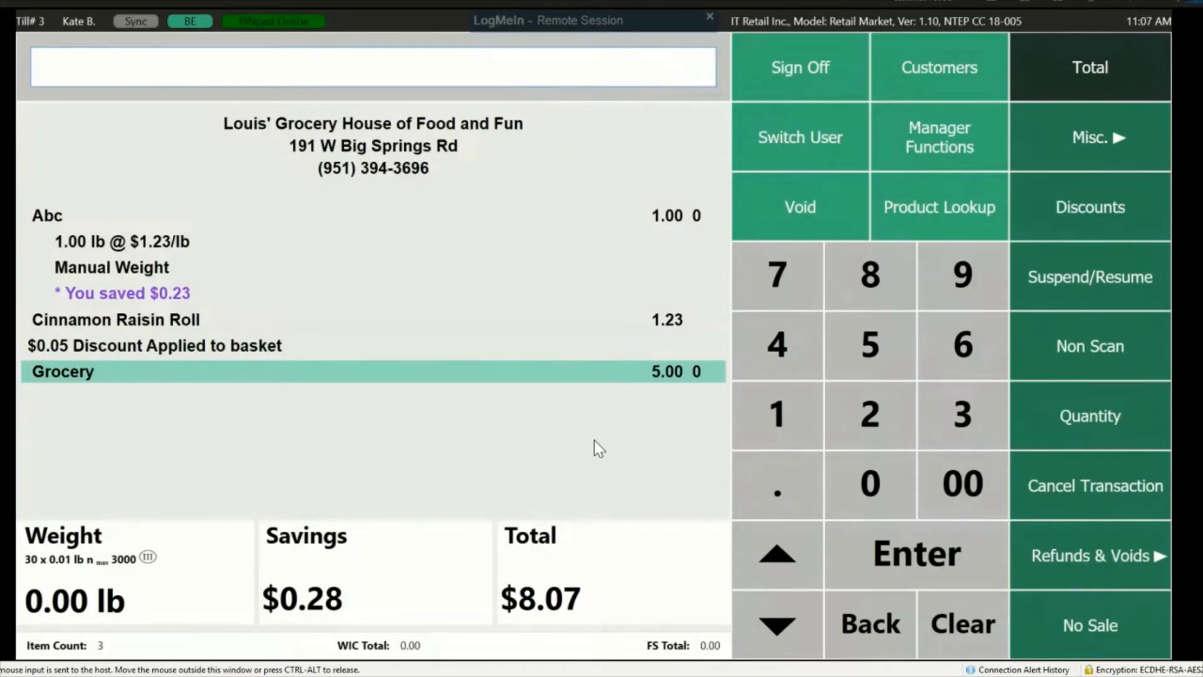
left_click(874, 359)
Step: Ring up five Cinnamon Raisin Rolls at $4.91 each using the Quantity multiplier
left_click(1105, 408)
type("1")
key("Return")
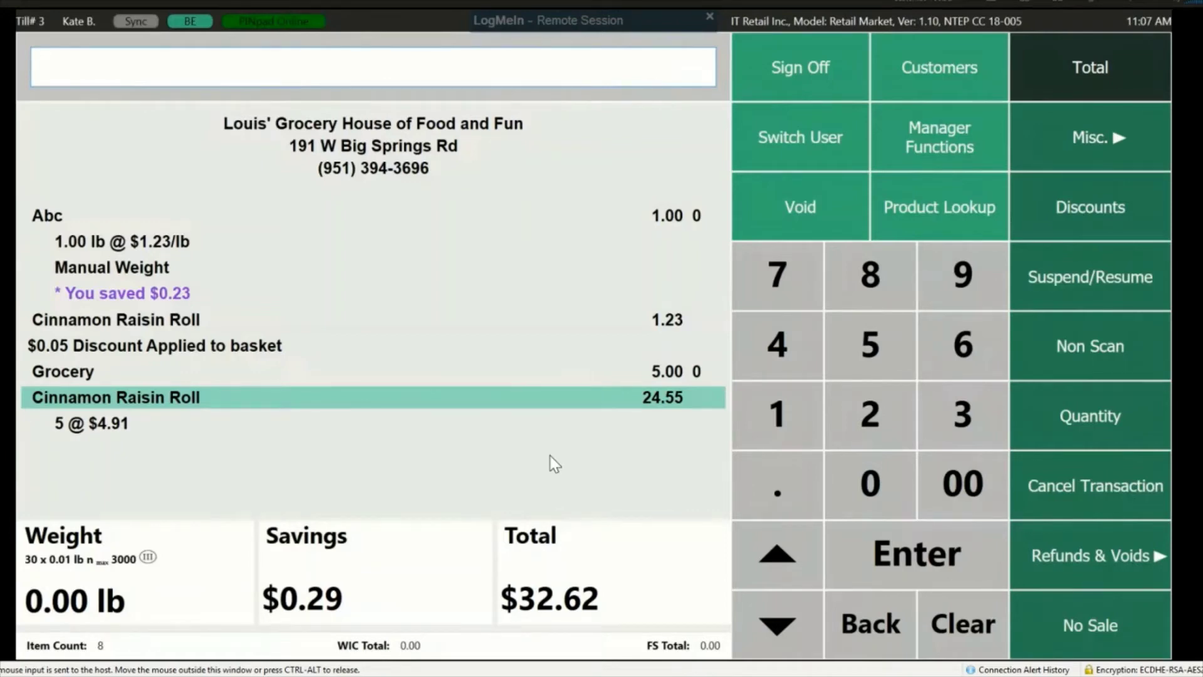
Step: Void the earlier $1.23 Cinnamon Raisin Roll line, bringing the total to $31.39
left_click(778, 546)
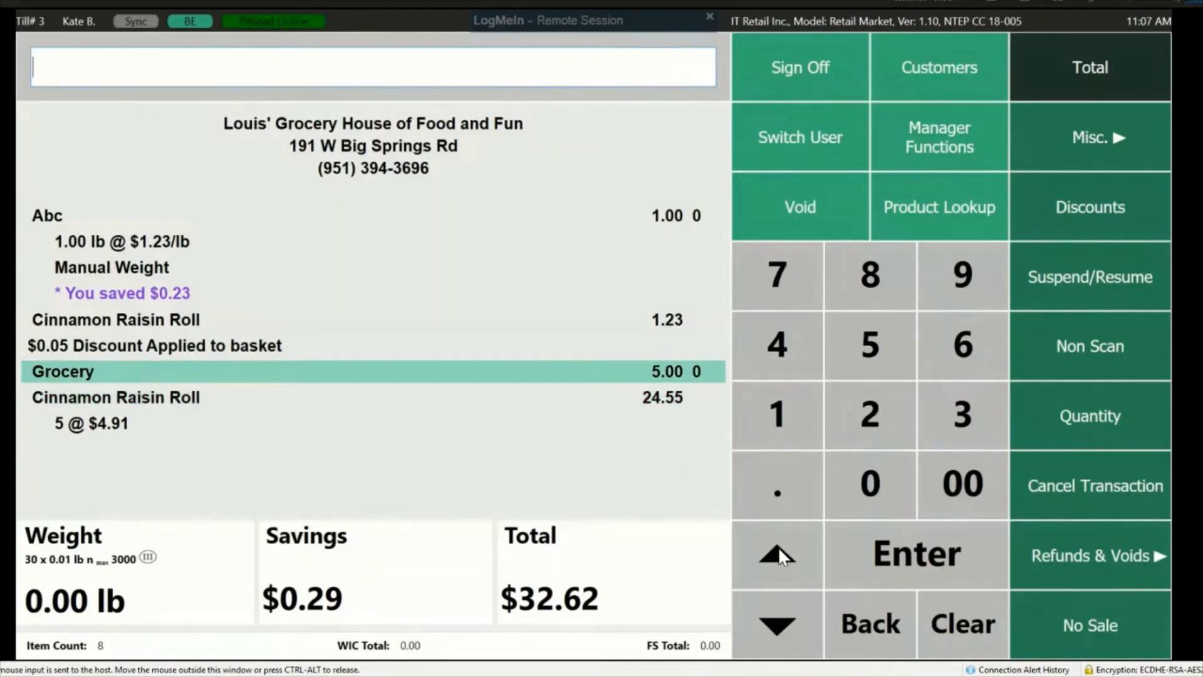
left_click(778, 546)
left_click(779, 611)
left_click(777, 556)
left_click(782, 562)
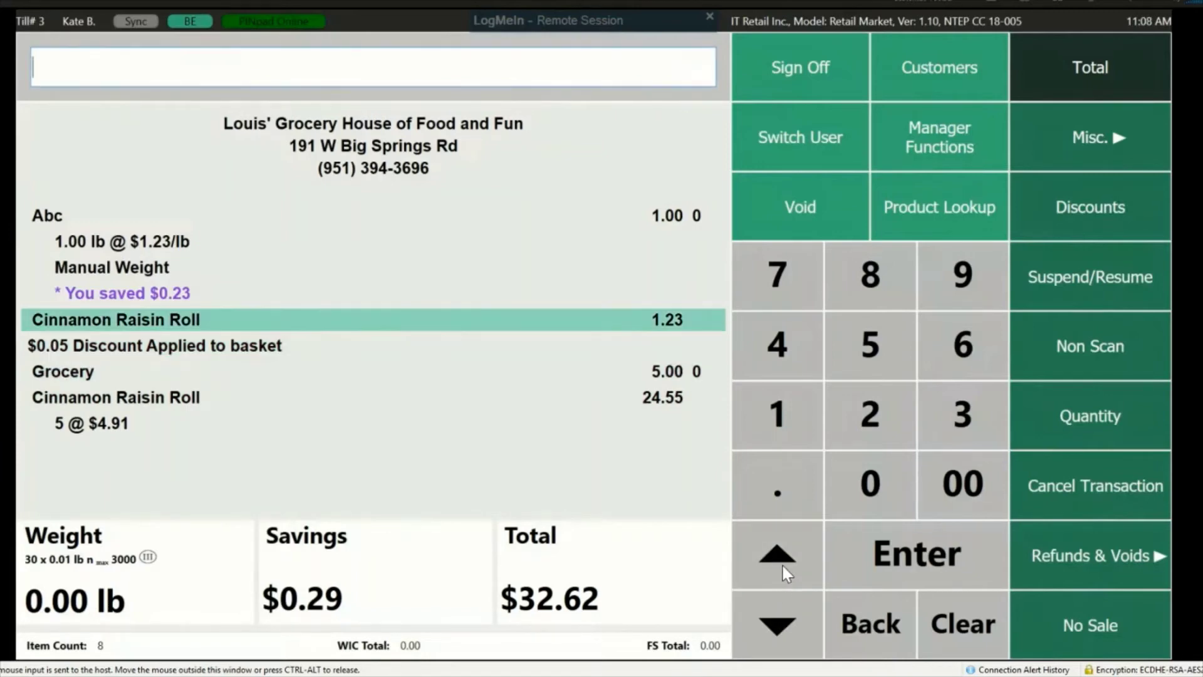
left_click(802, 207)
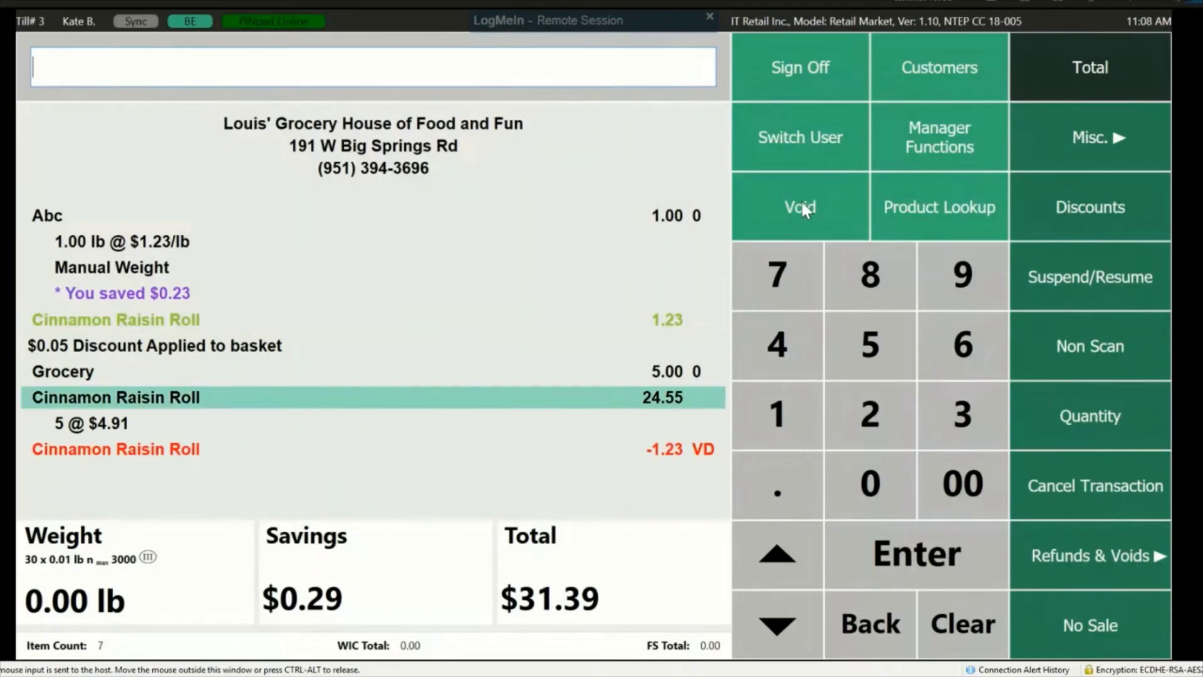
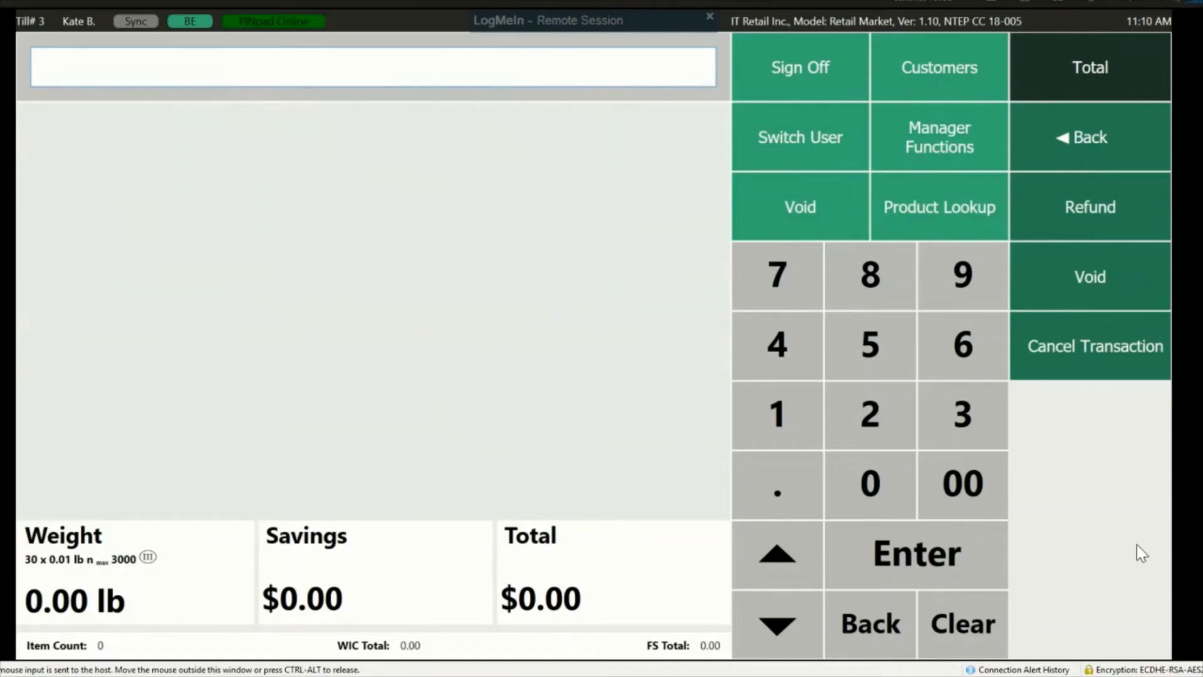
Step: Refund item 1, the Cinnamon Raisin Roll, at -4.91
left_click(1121, 224)
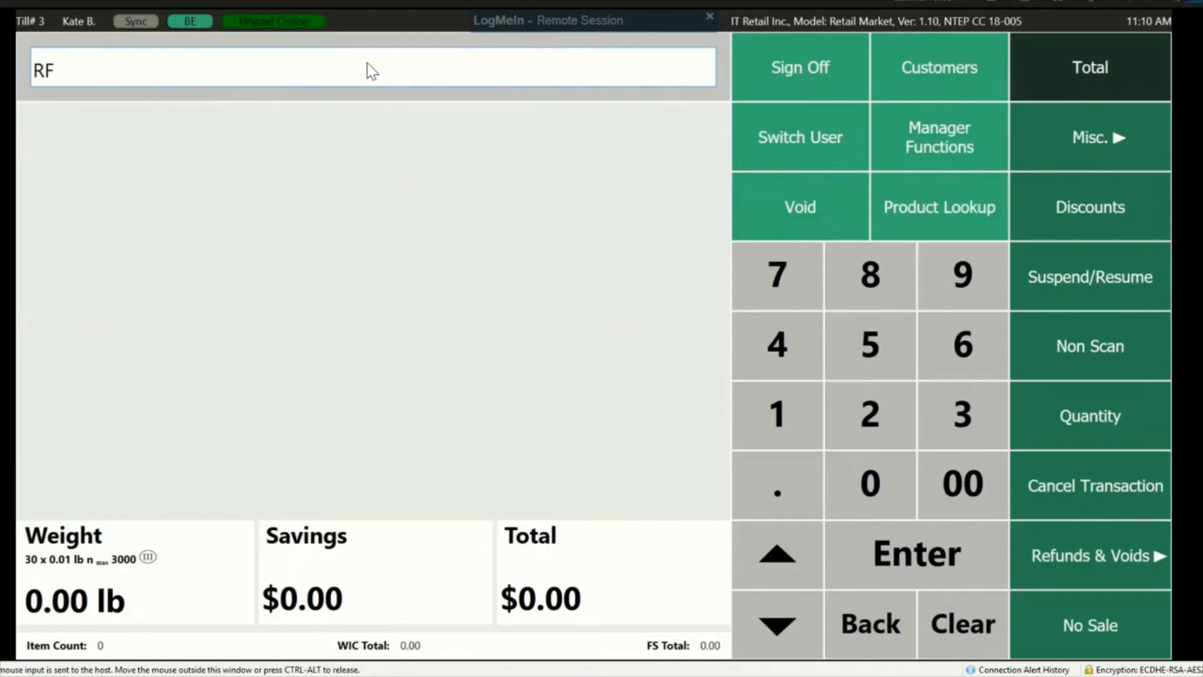
type("1")
key("Return")
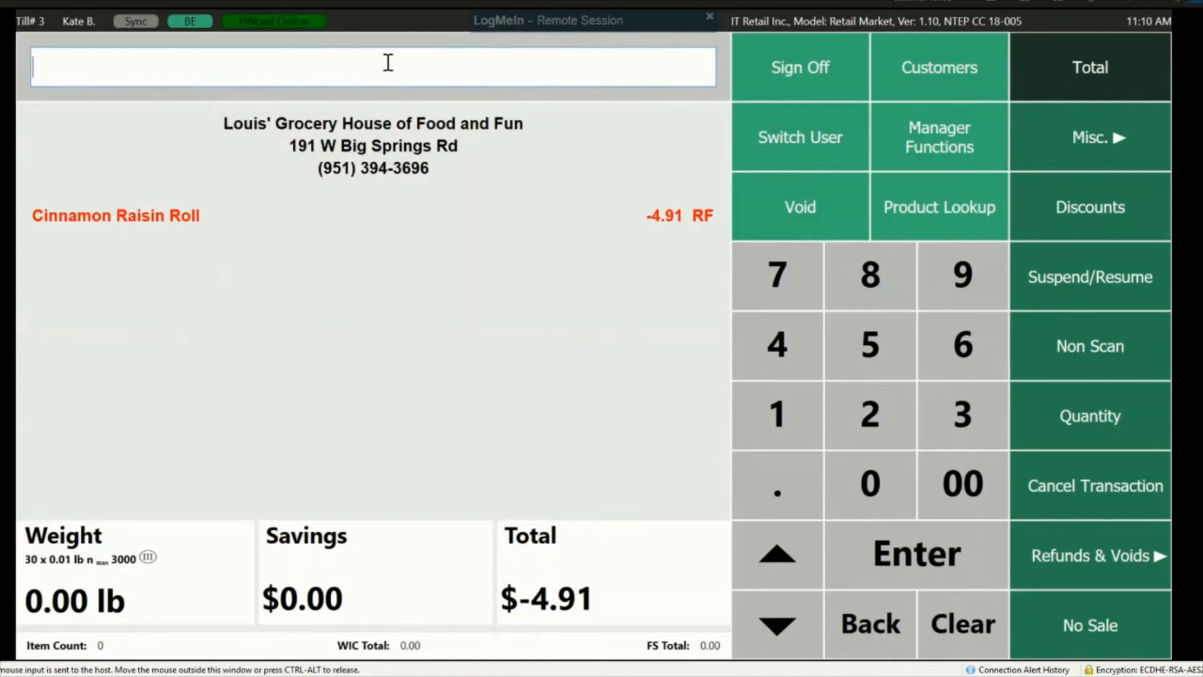
Step: Refund $5.00 as a non-scan Grocery item, bringing the total to $-10.66
left_click(1072, 553)
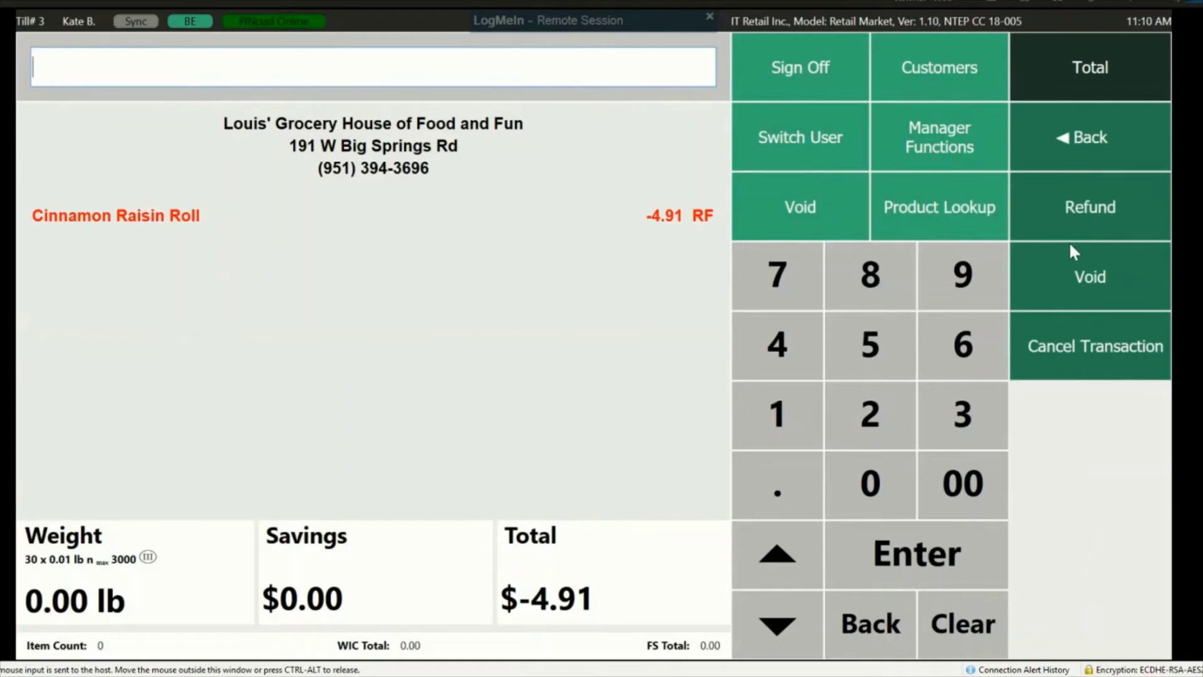
left_click(1050, 262)
left_click(870, 344)
left_click(962, 484)
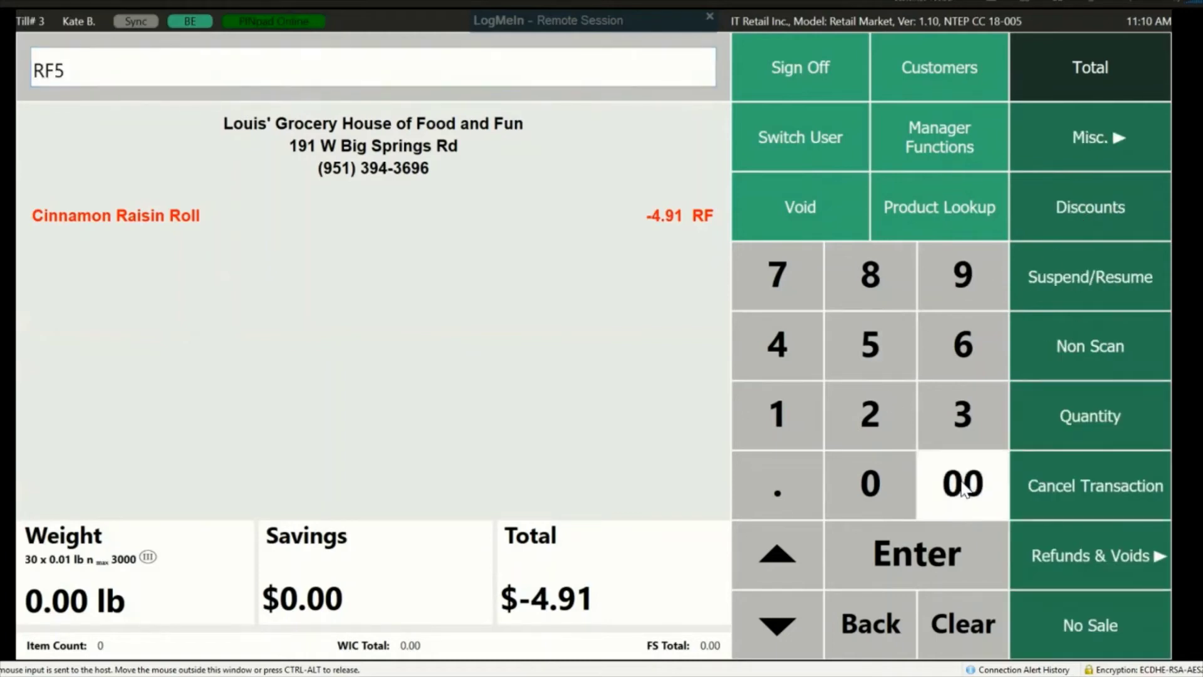
left_click(1082, 354)
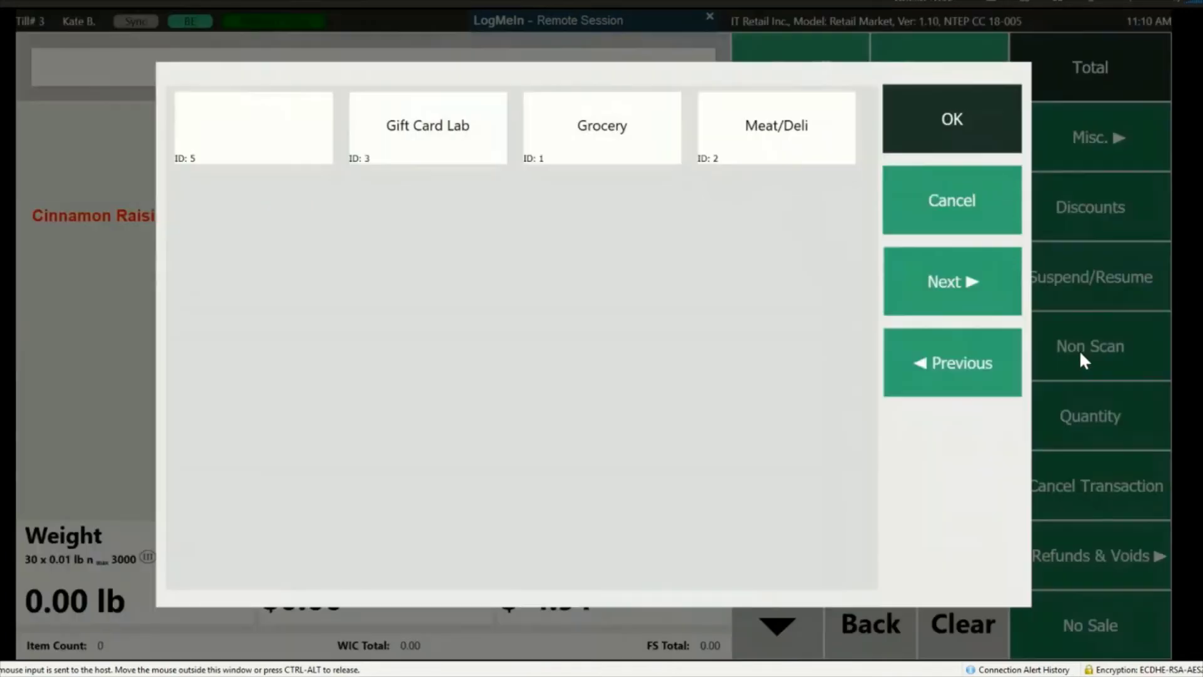
left_click(619, 135)
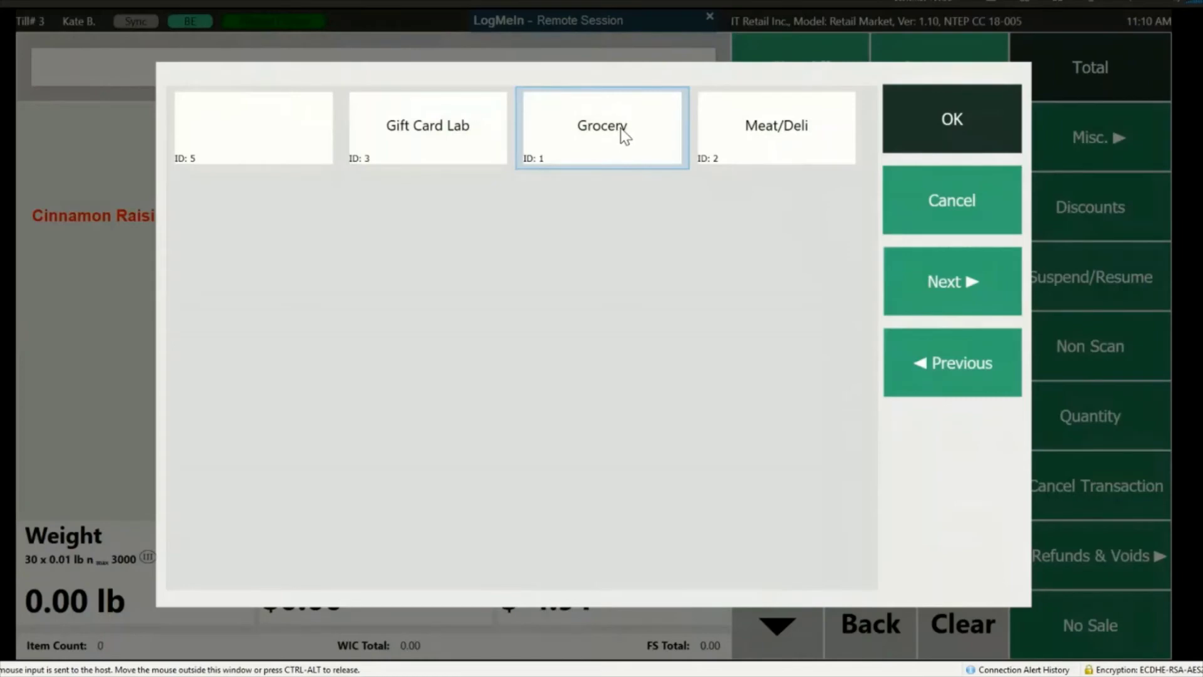
left_click(960, 121)
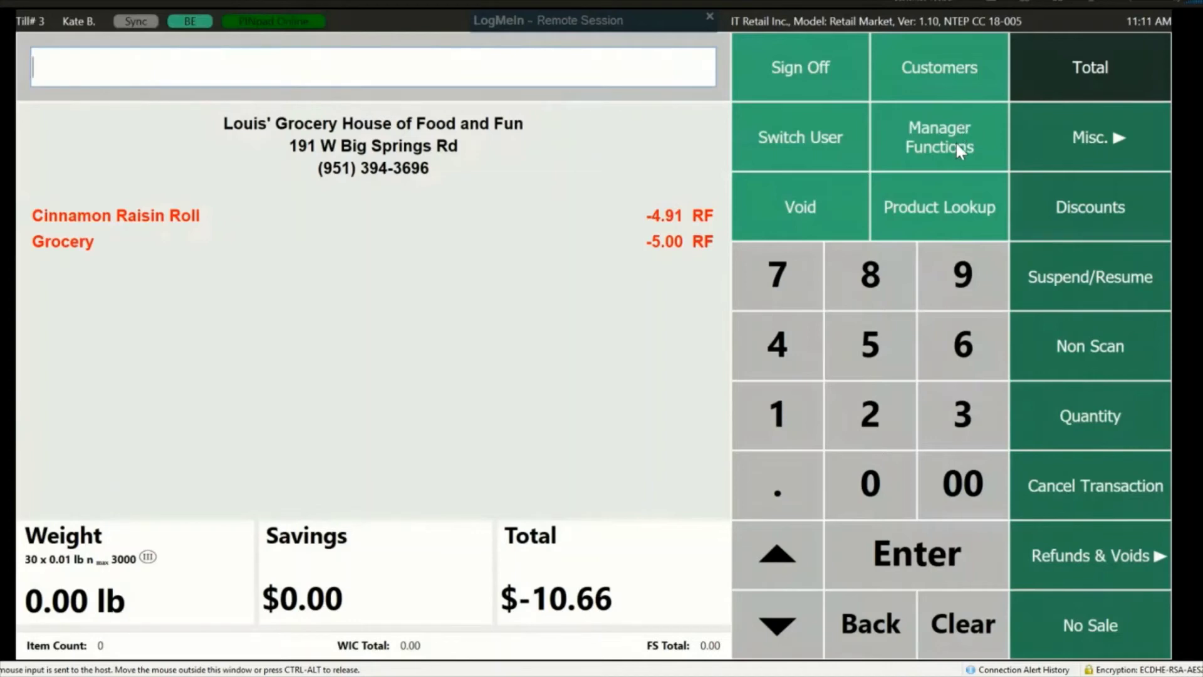
Step: Refund a Lipton Sparkling Ice Tea Can from Product Lookup and total the sale to $-11.80
left_click(1132, 552)
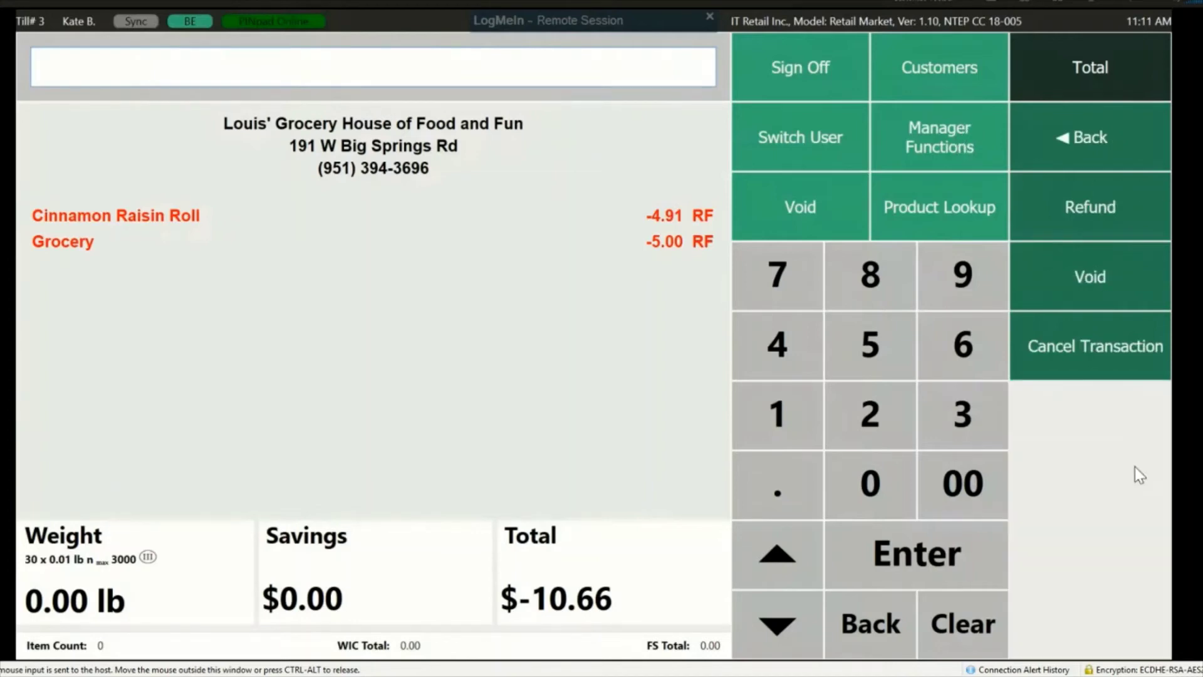
left_click(1112, 224)
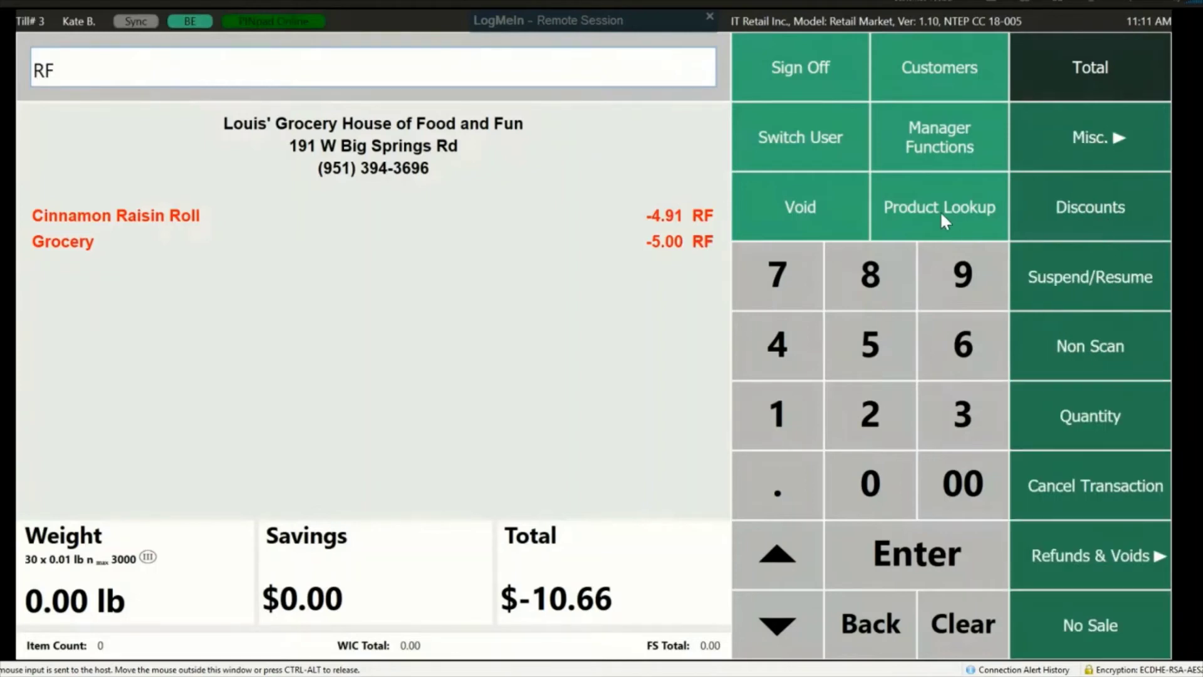
left_click(939, 210)
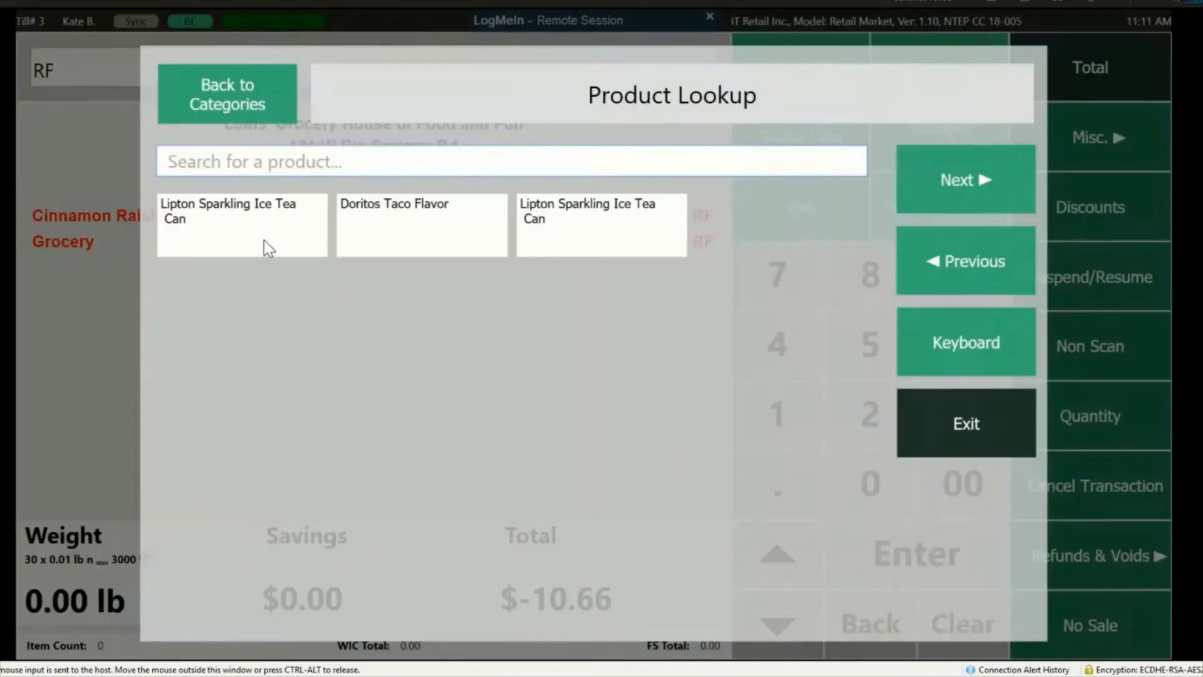
left_click(270, 234)
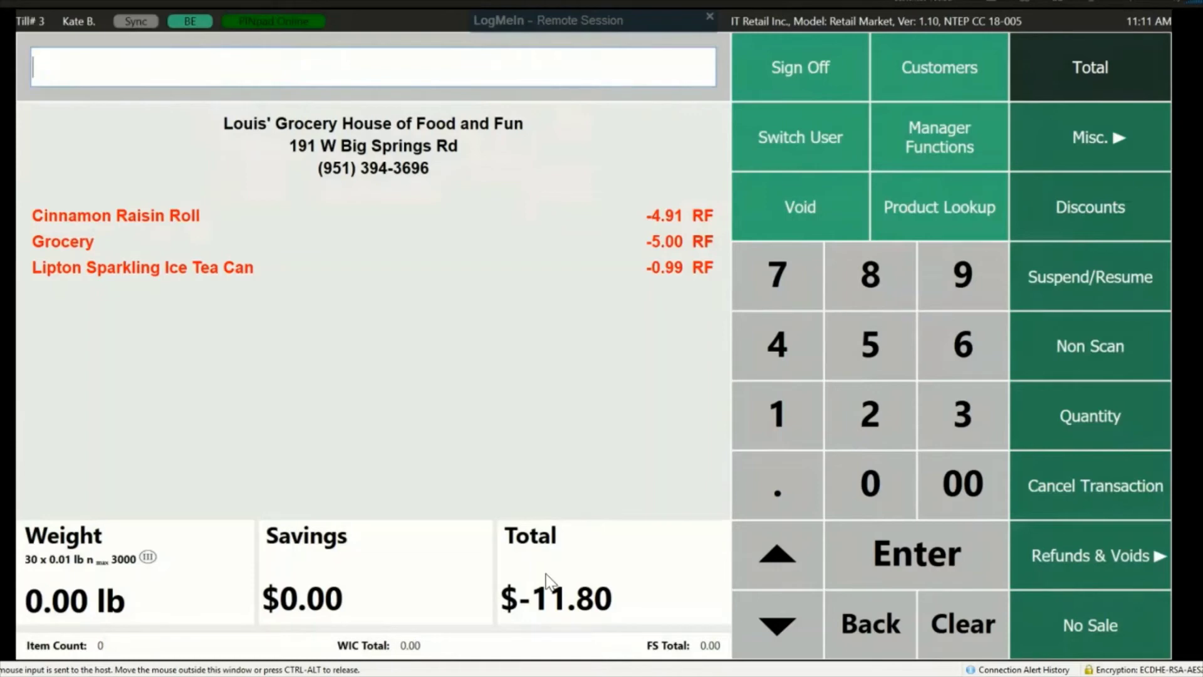
left_click(1126, 83)
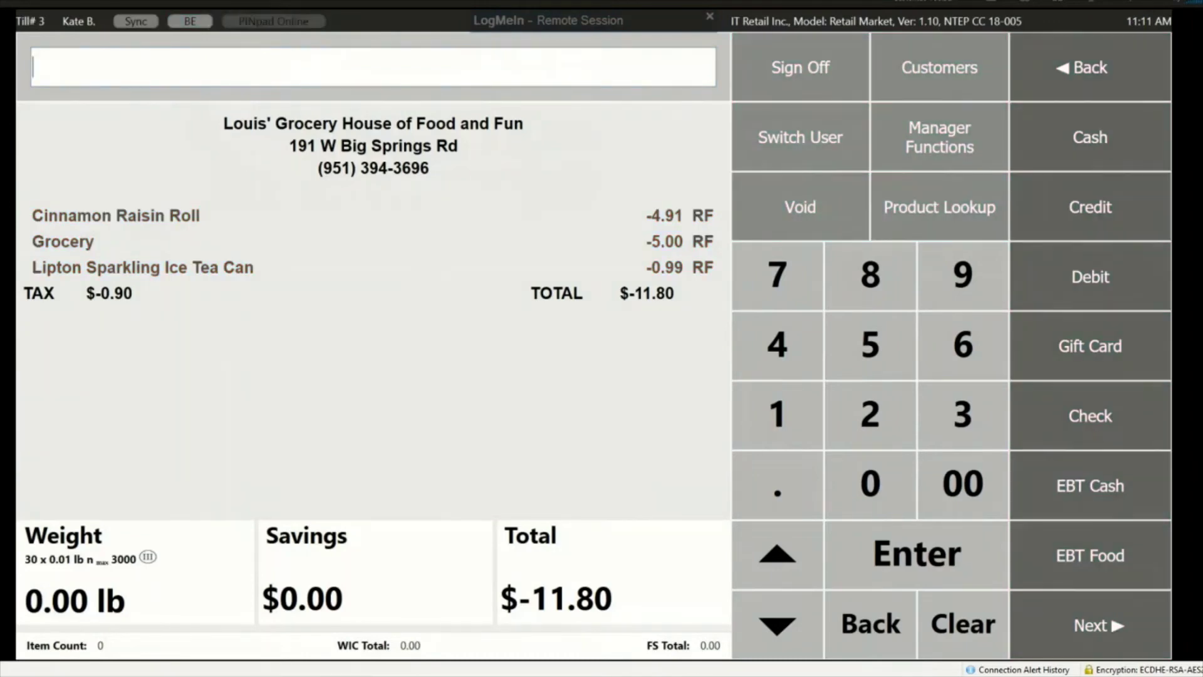
Step: Pay the $11.80 refund out in cash, then open the drawer with No Sale using the manager password
left_click(860, 530)
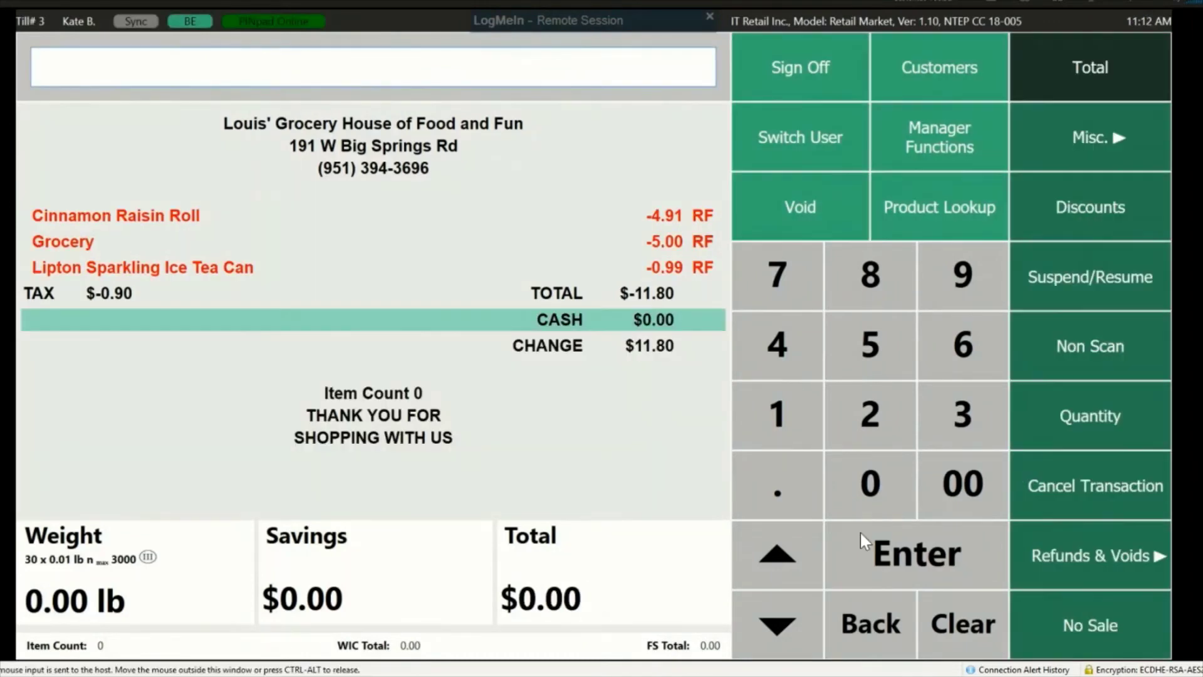
left_click(1115, 626)
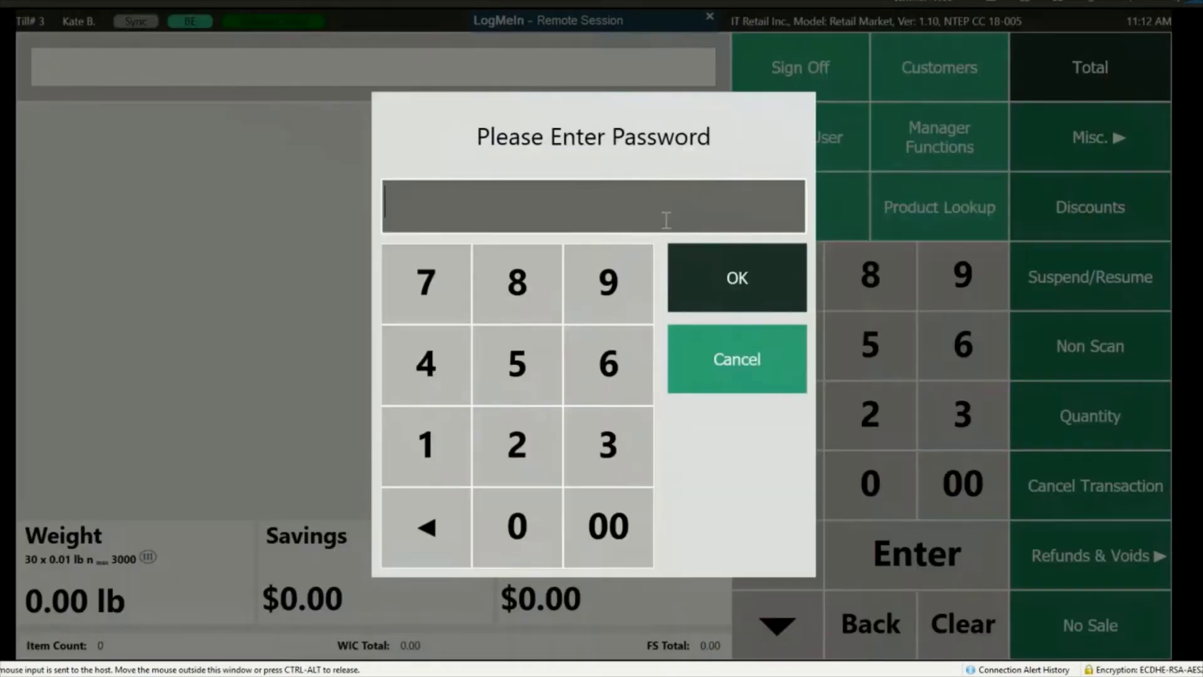
left_click(717, 275)
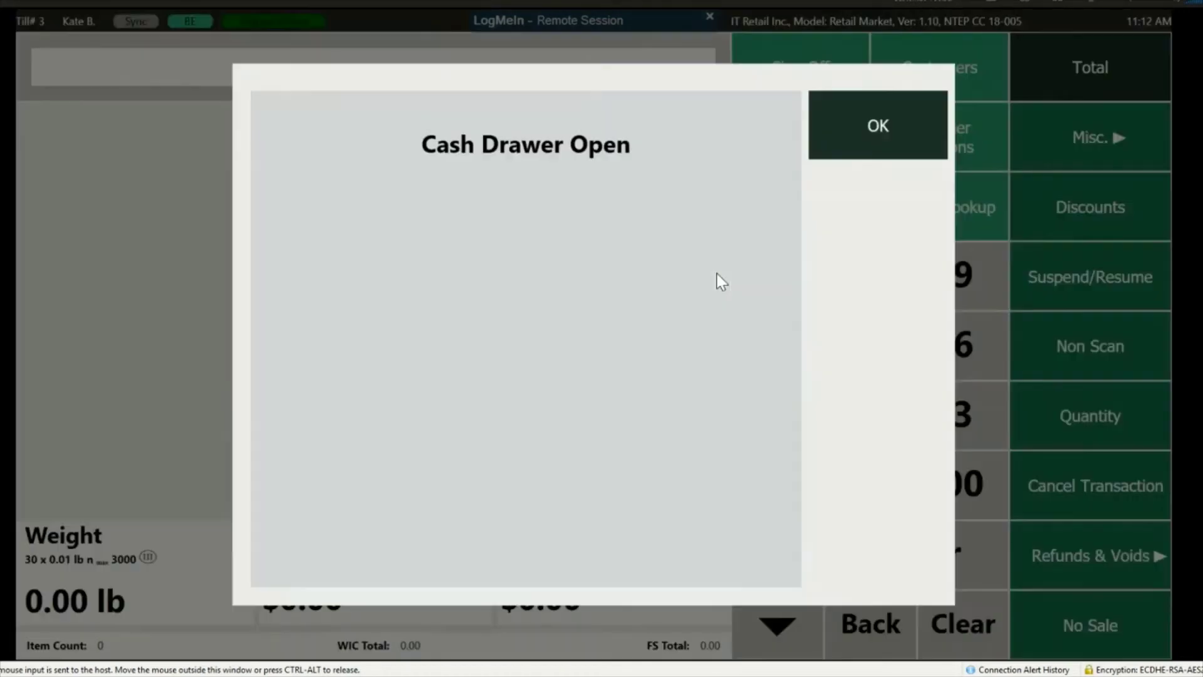
left_click(854, 141)
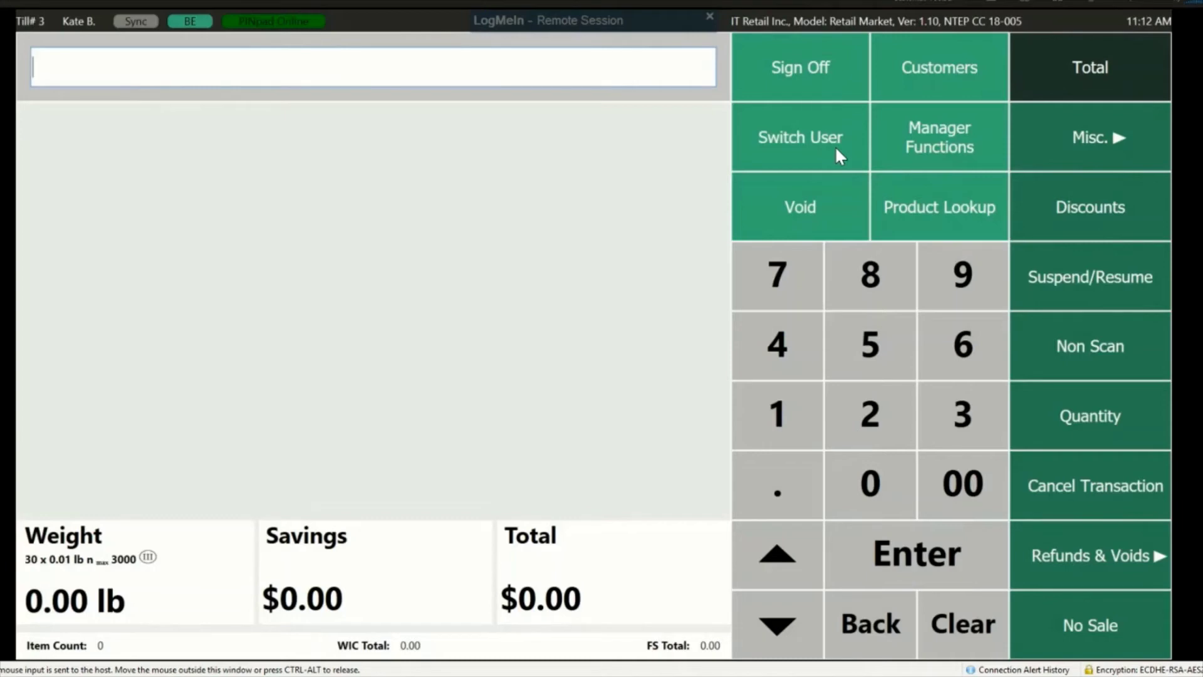
Step: Switch User and sign in with the new employee number, correcting mistyped digits
left_click(835, 148)
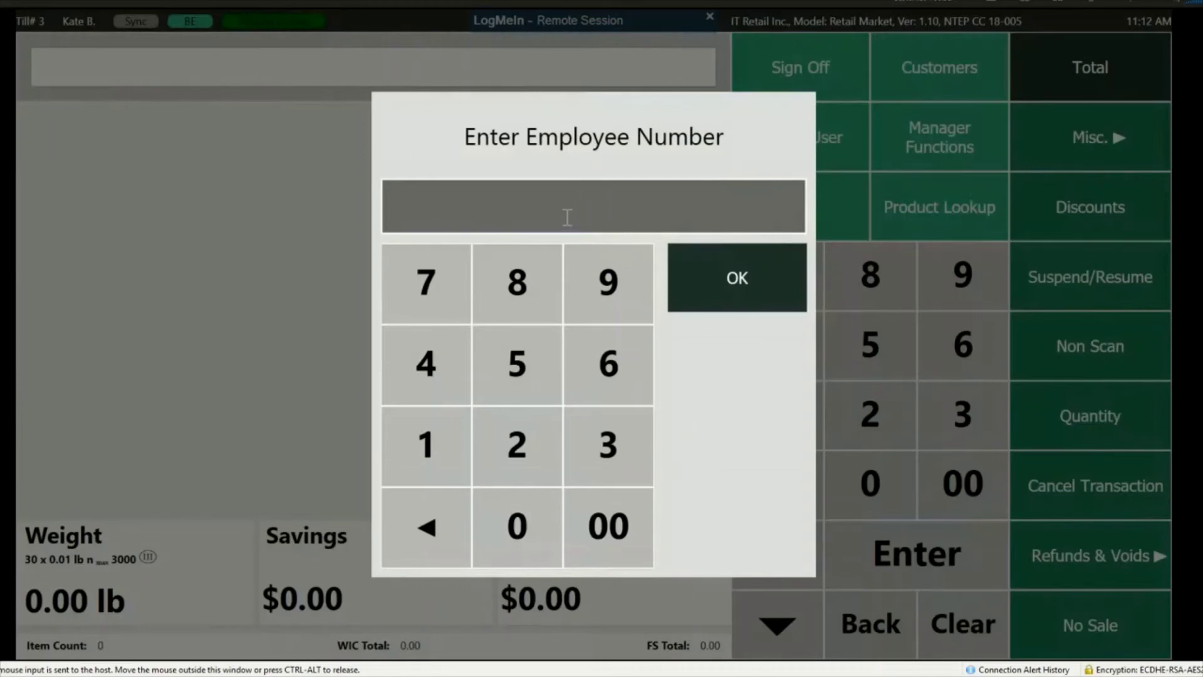
type("11")
key("BackSpace")
type("11")
key("BackSpace")
key("BackSpace")
key("BackSpace")
type("1111")
key("Return")
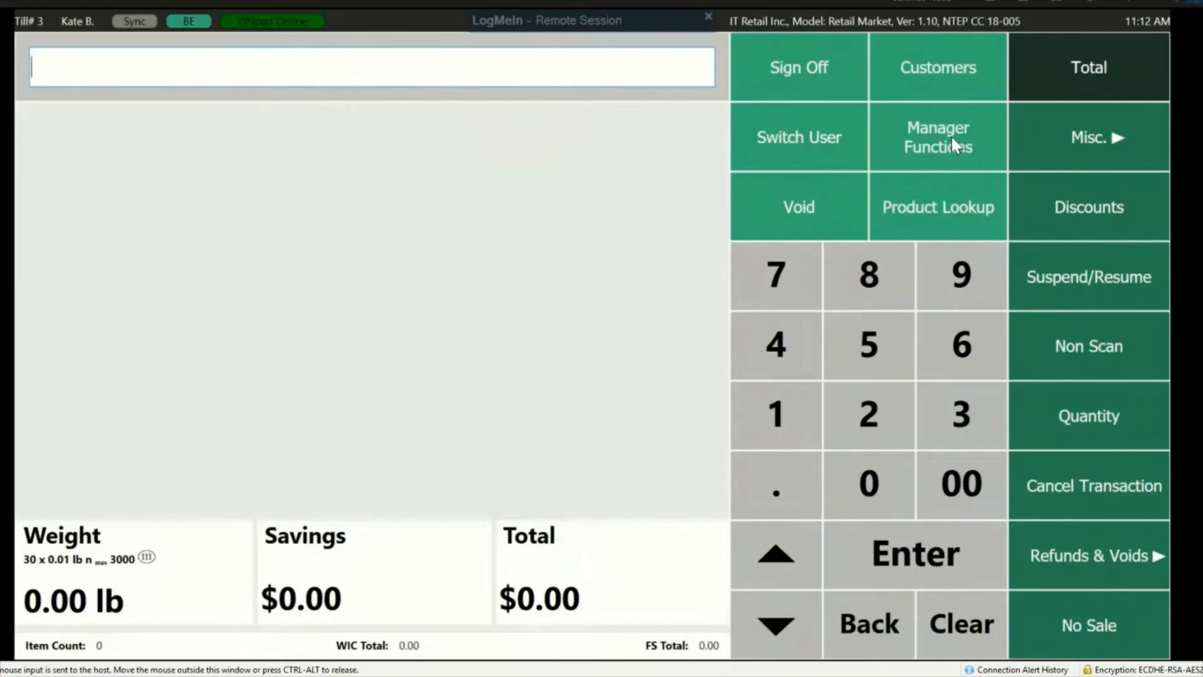
Step: From Manager Functions start a Loan, then cancel it at $0.00
left_click(951, 140)
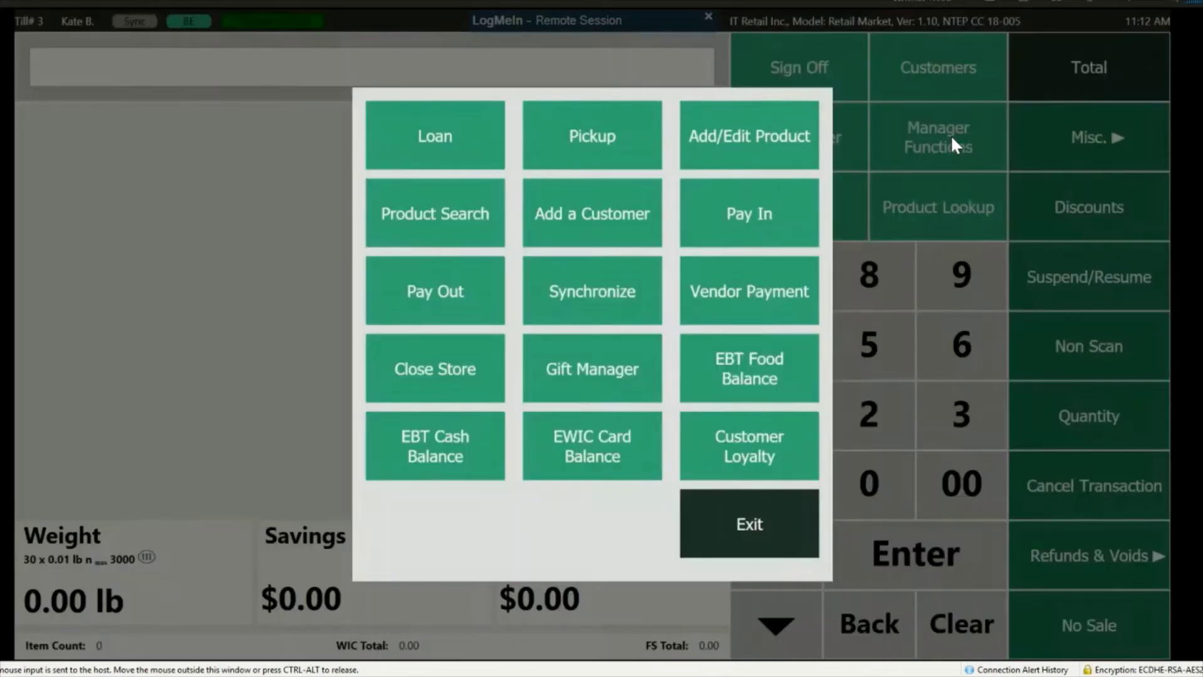
left_click(456, 140)
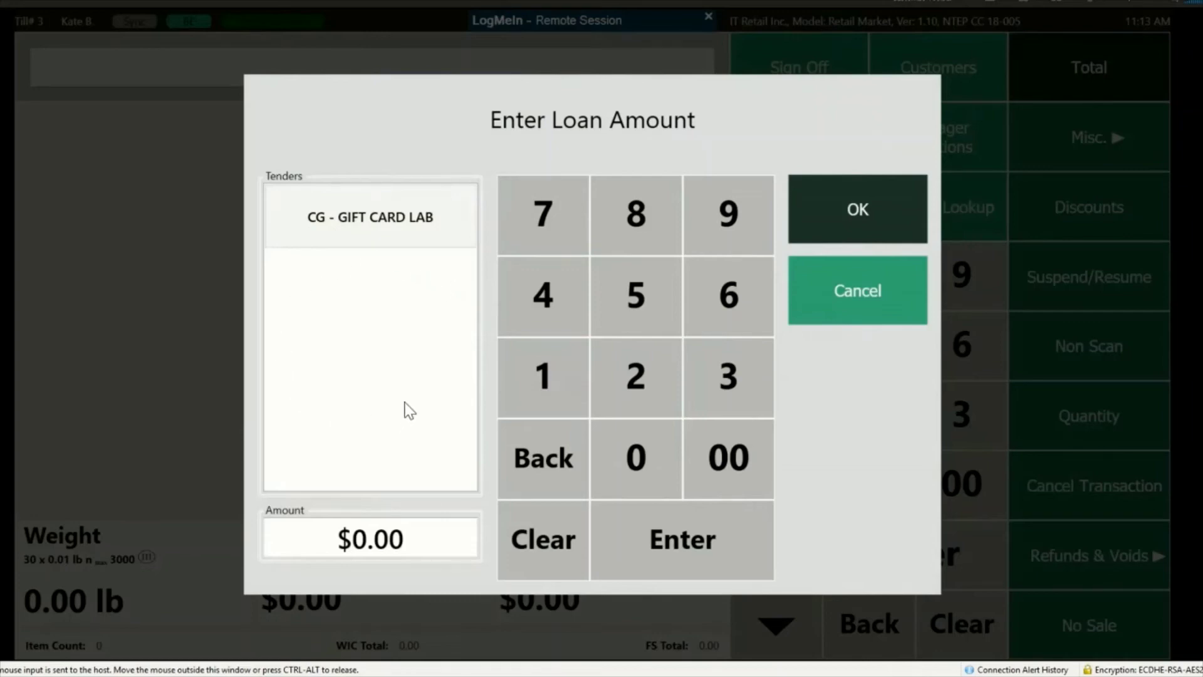
left_click(862, 294)
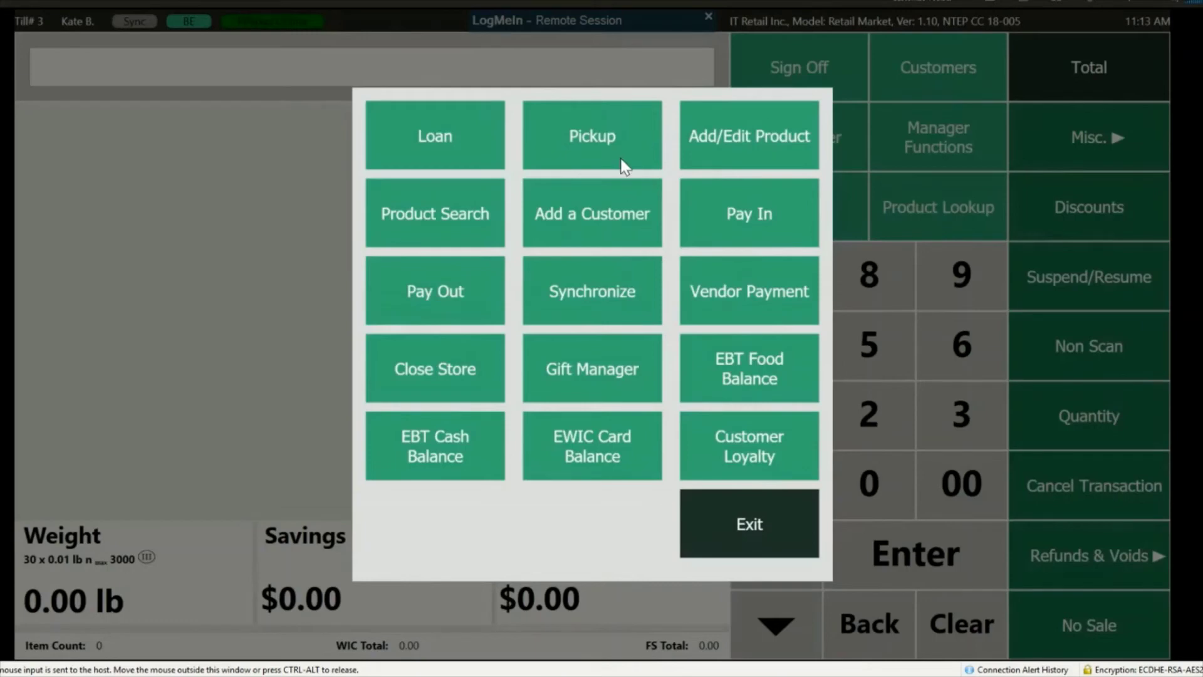
left_click(622, 164)
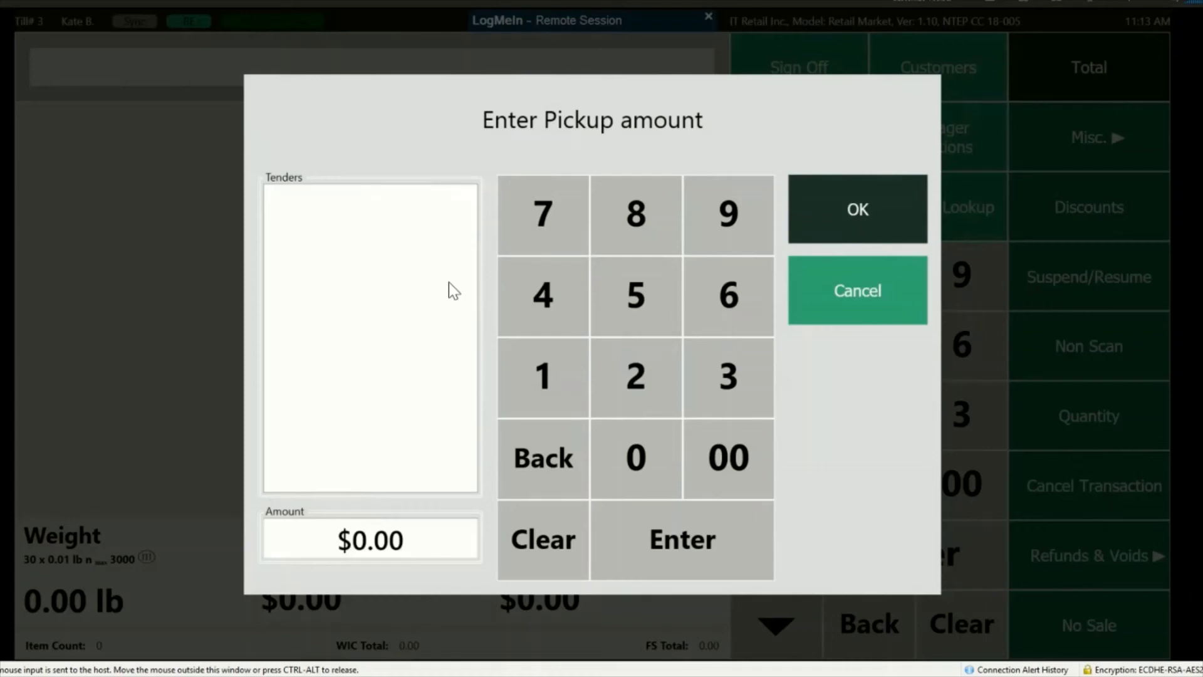
left_click(601, 365)
left_click(615, 327)
left_click(636, 456)
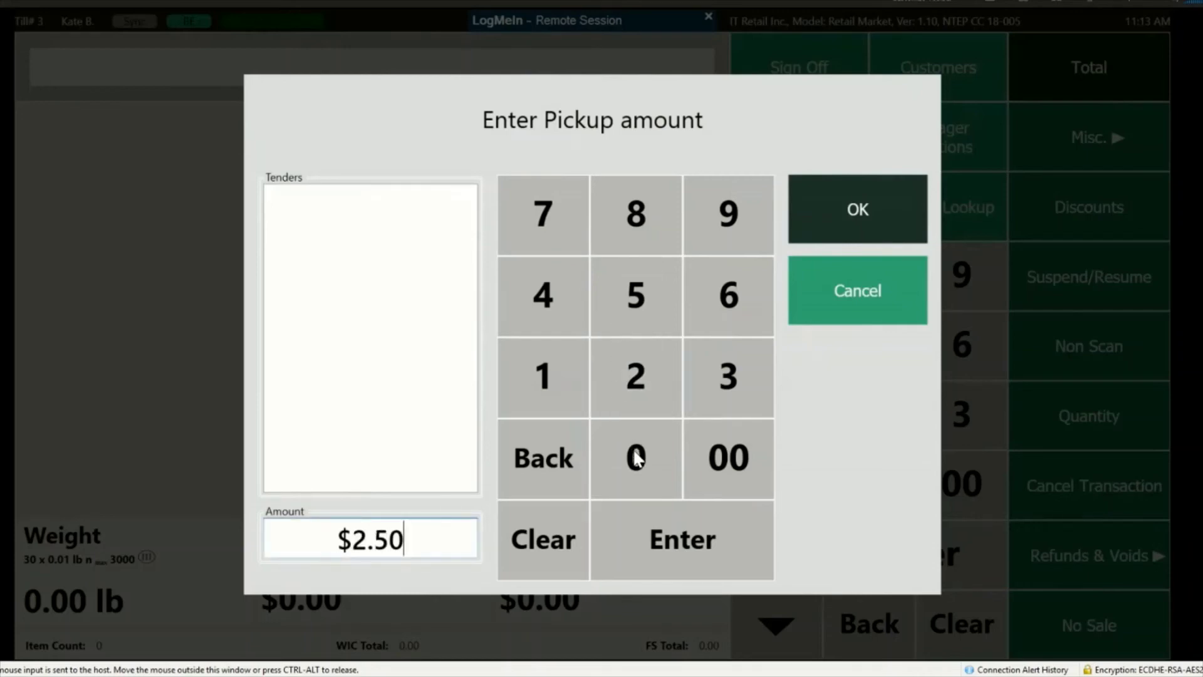
left_click(636, 456)
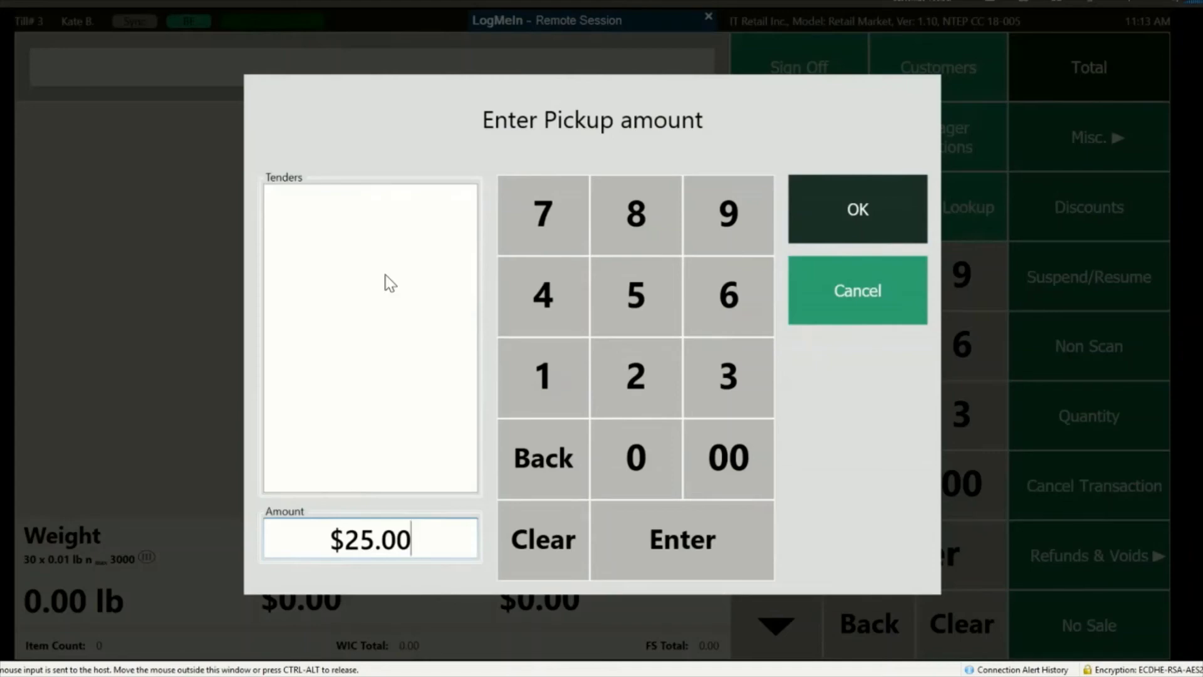
left_click(903, 311)
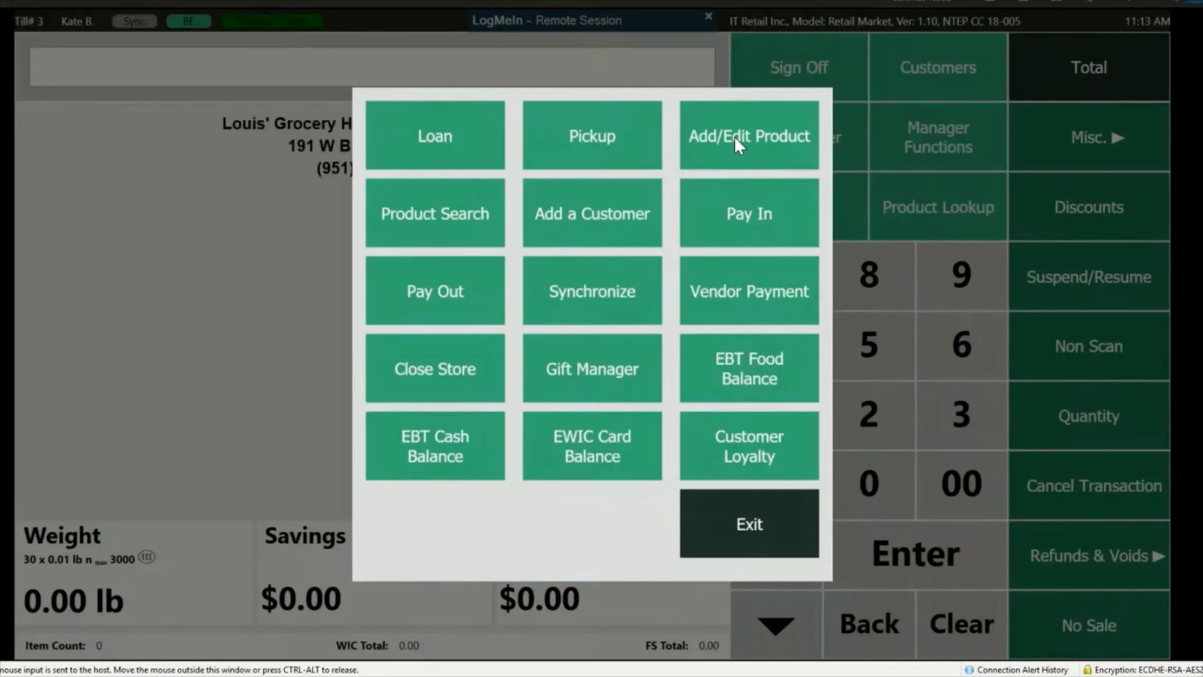
Step: Set the Add/Edit Product department to Gift Card Lab, close the form, then start Add a Customer
left_click(734, 135)
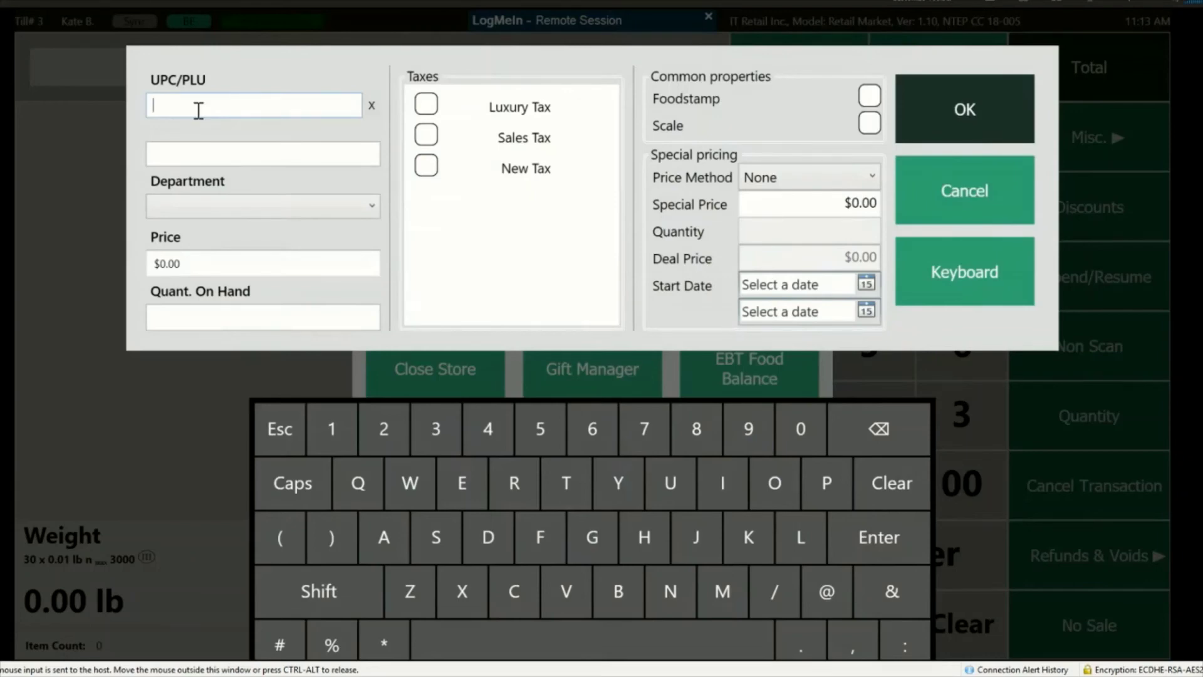
left_click(193, 153)
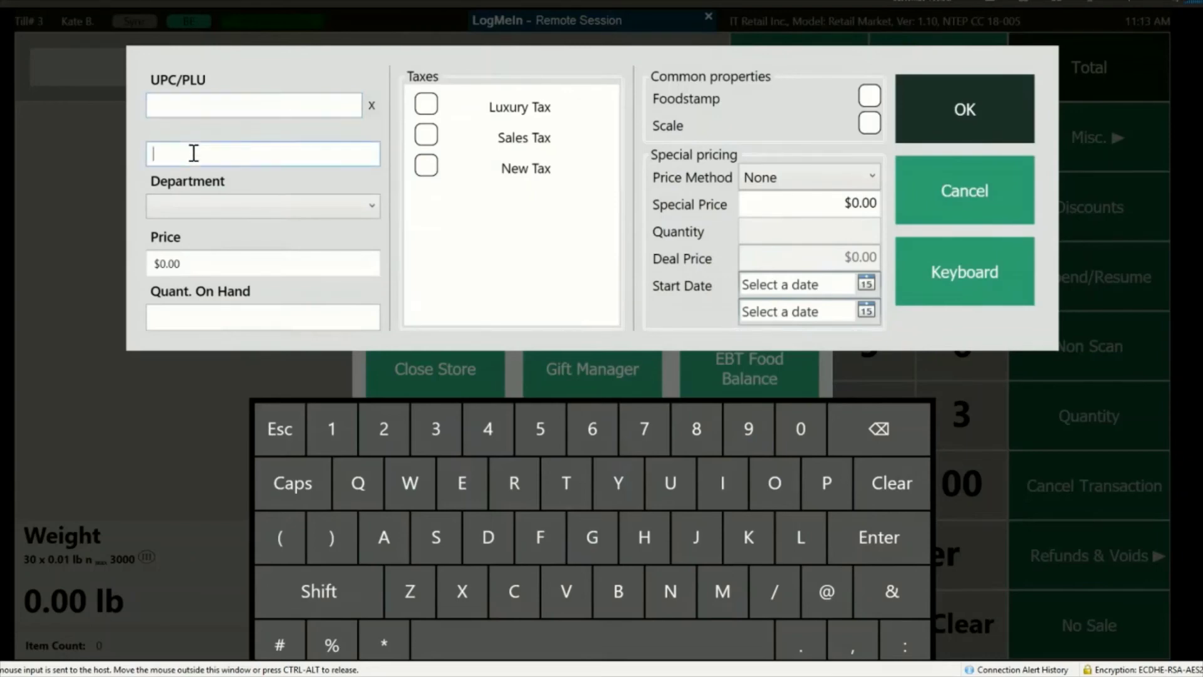
left_click(212, 215)
left_click(205, 269)
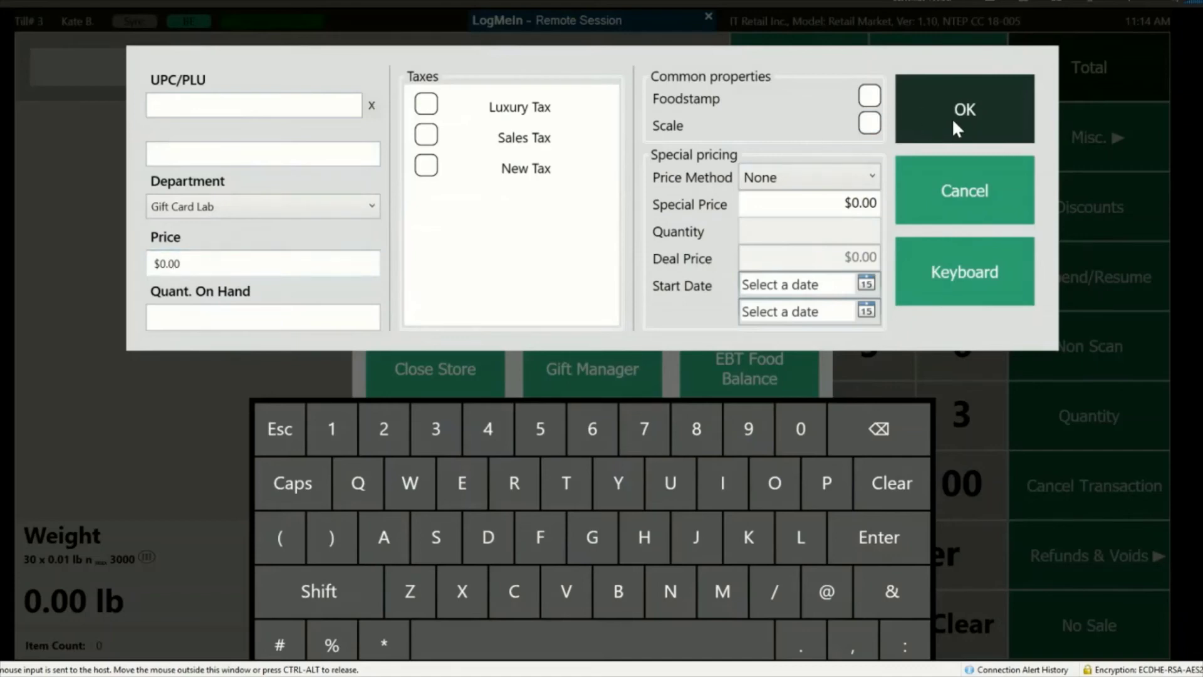
left_click(944, 208)
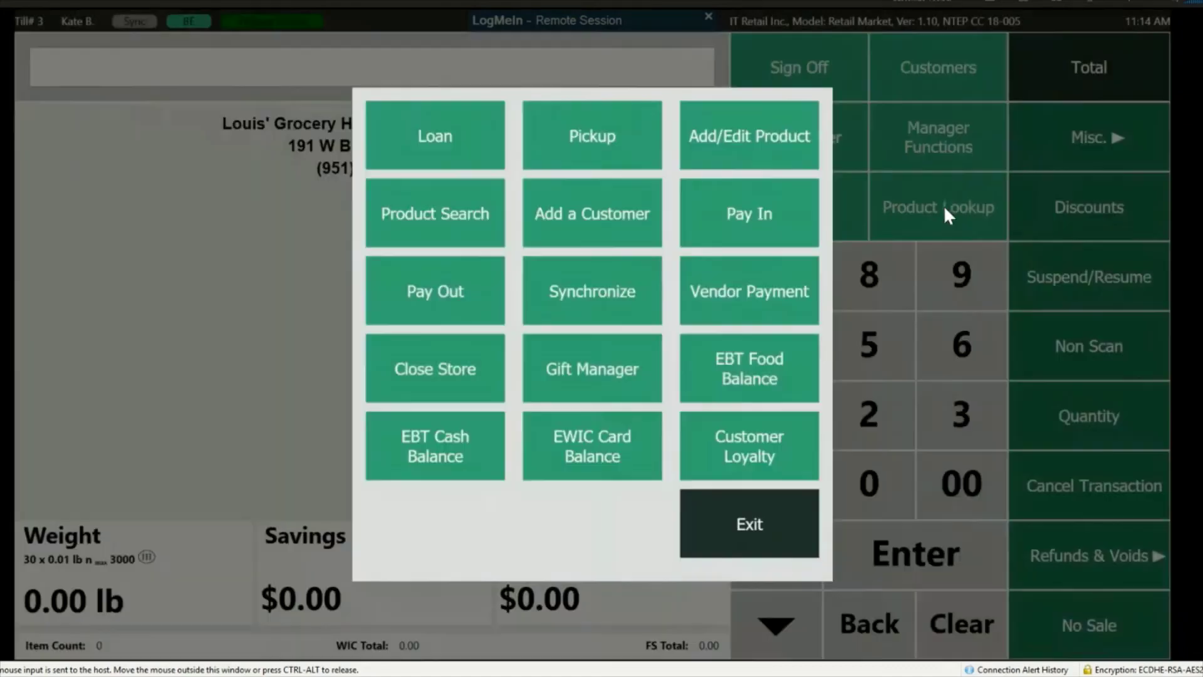
left_click(587, 216)
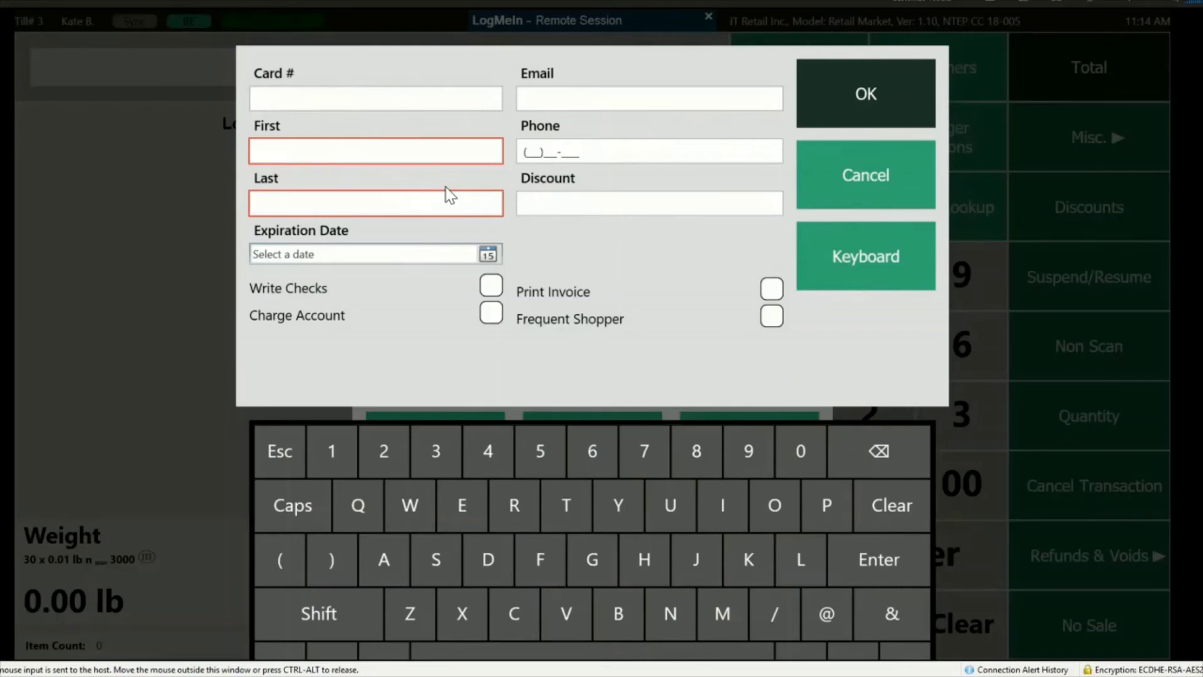
Step: Click into the First name field, then cancel the still-blank customer form
left_click(401, 150)
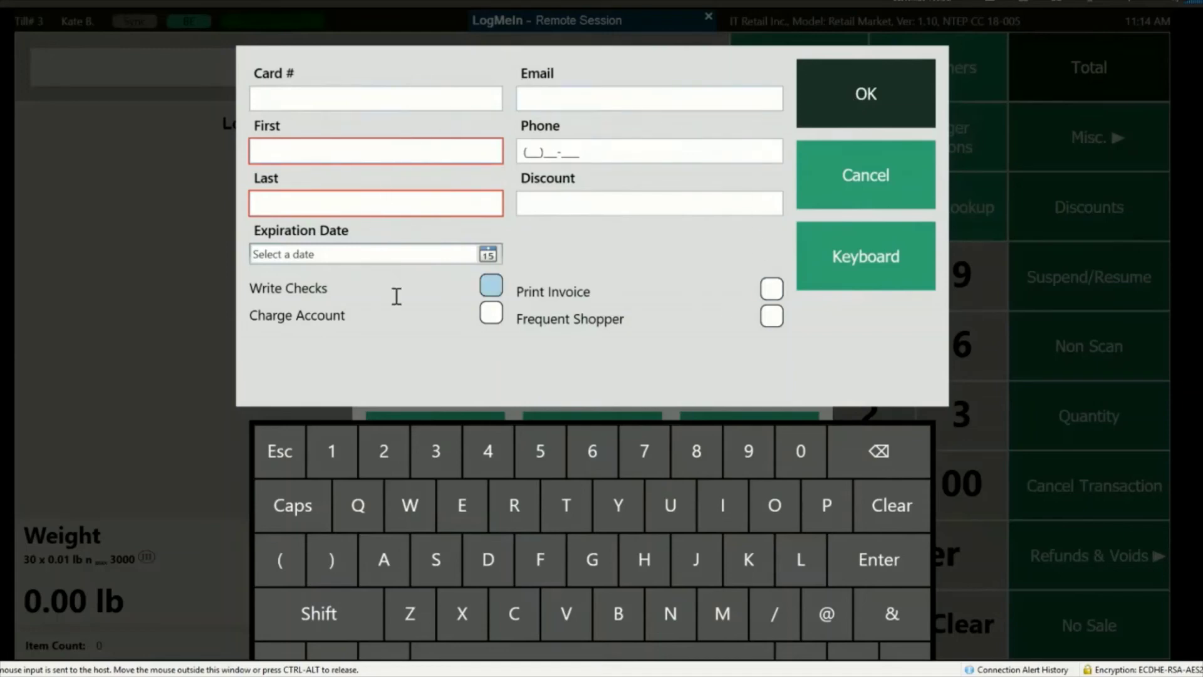
left_click(878, 187)
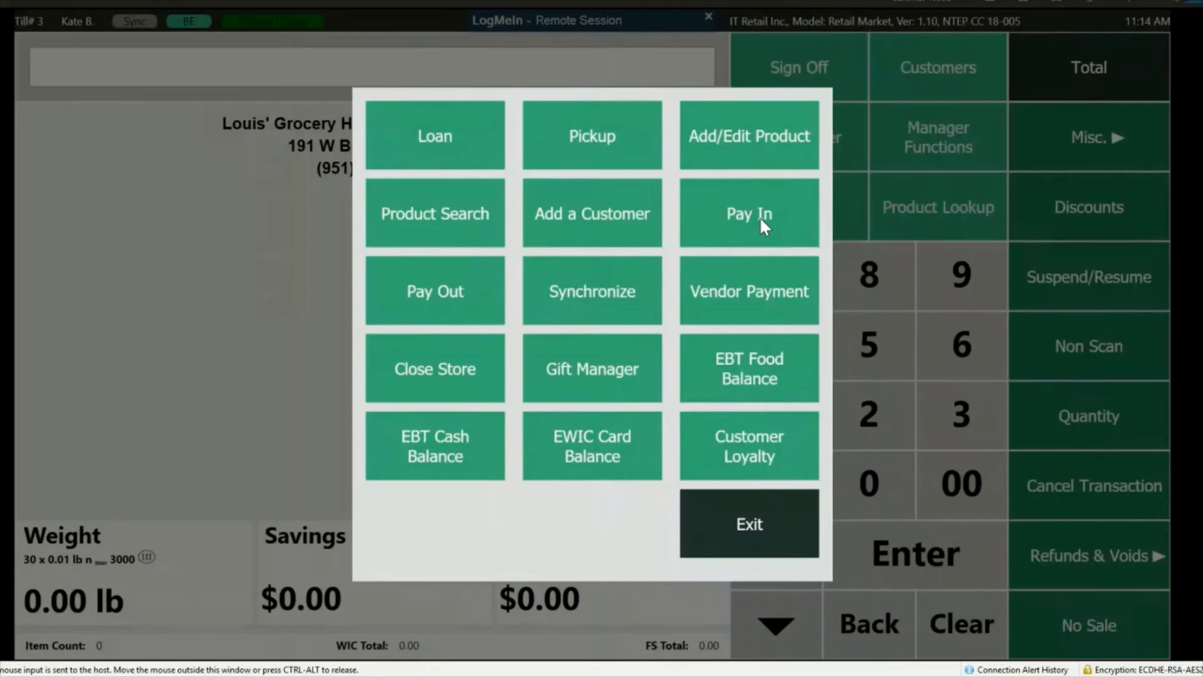
Step: Record a $25.00 pay-in with the Paid Out reason
left_click(760, 217)
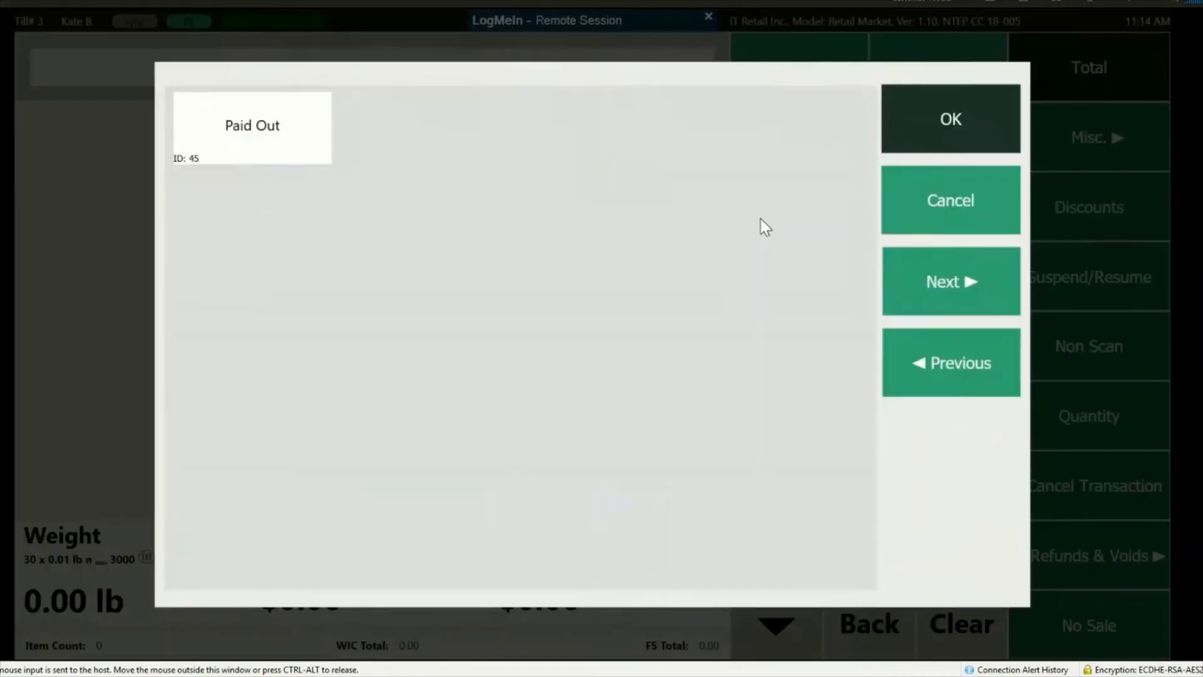
left_click(268, 153)
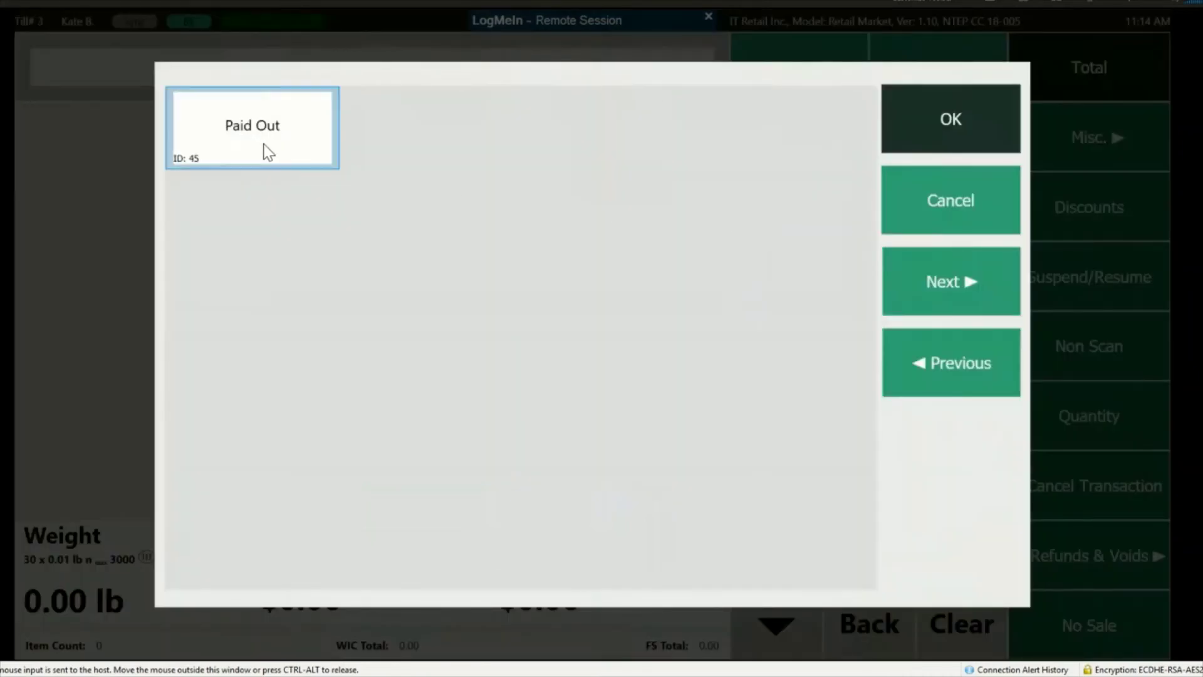
left_click(917, 105)
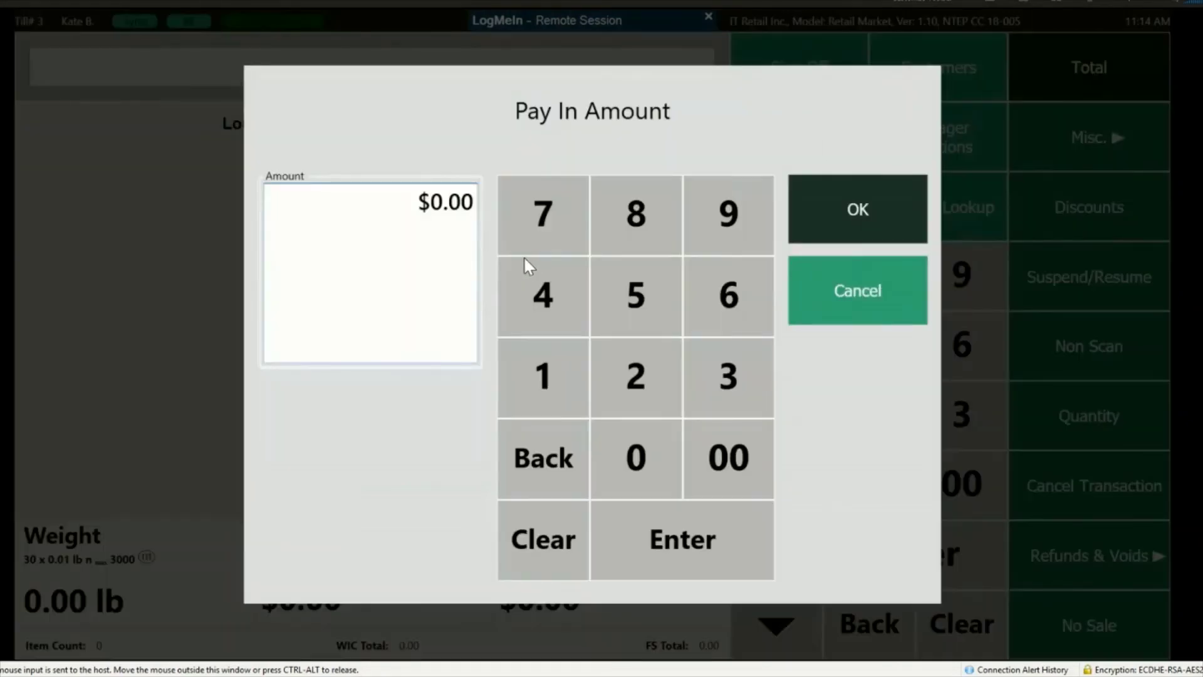
left_click(607, 385)
left_click(639, 303)
left_click(636, 461)
left_click(635, 459)
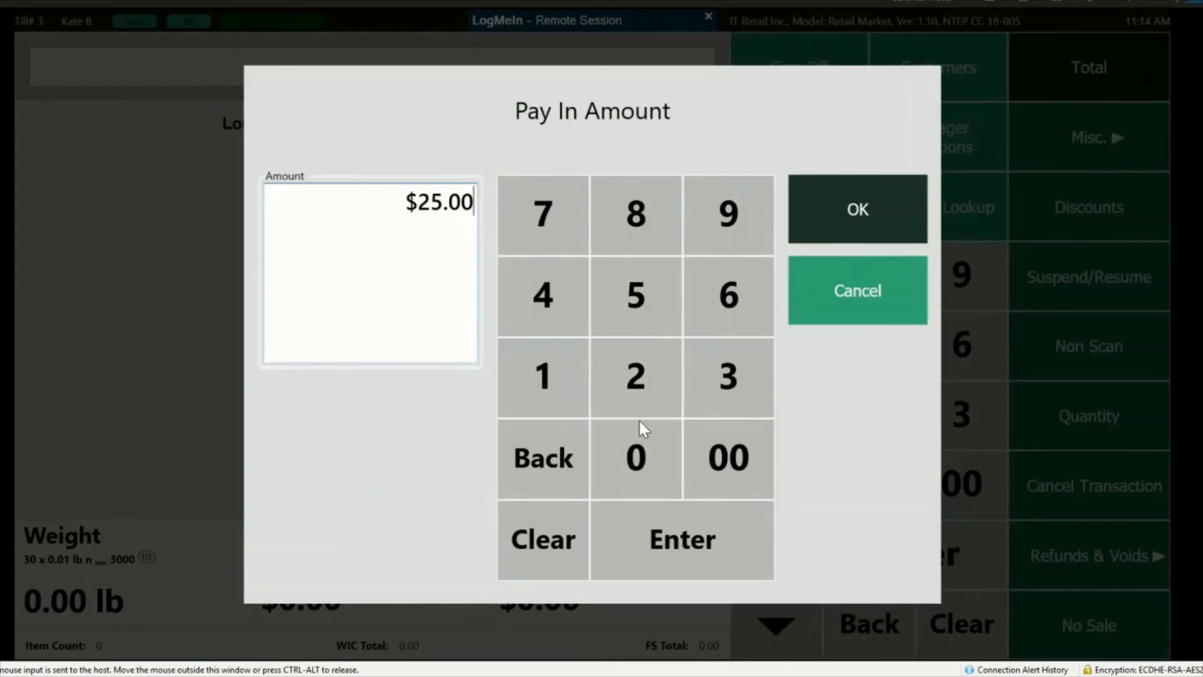
left_click(840, 206)
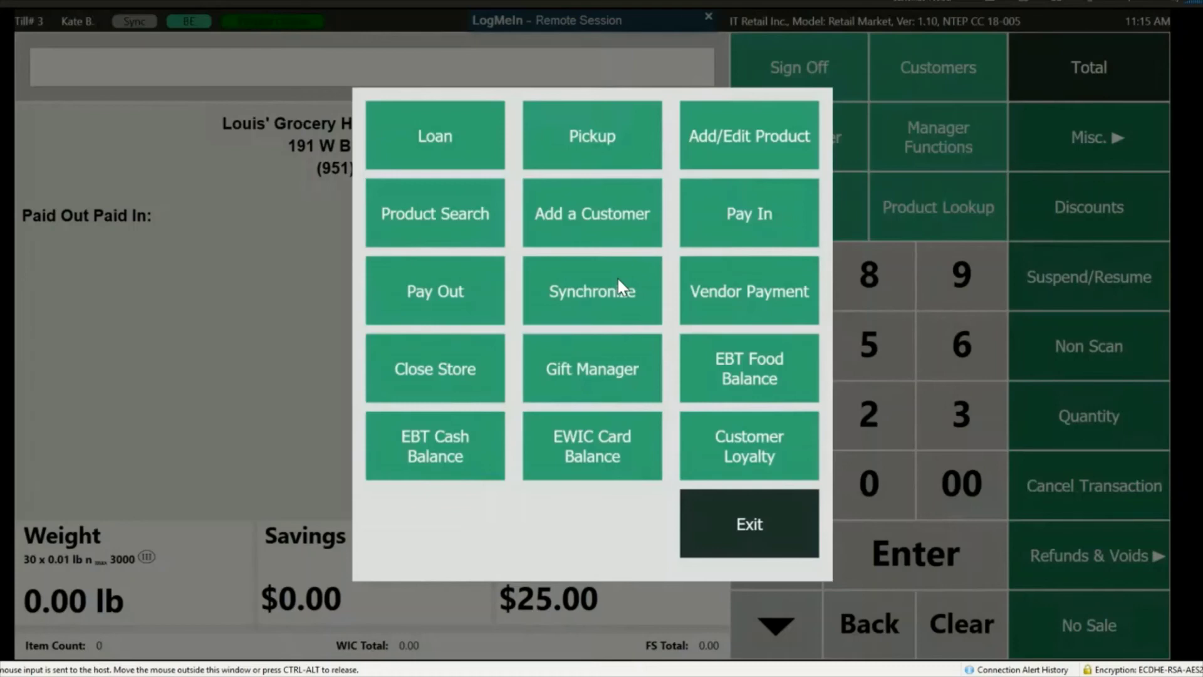
left_click(614, 301)
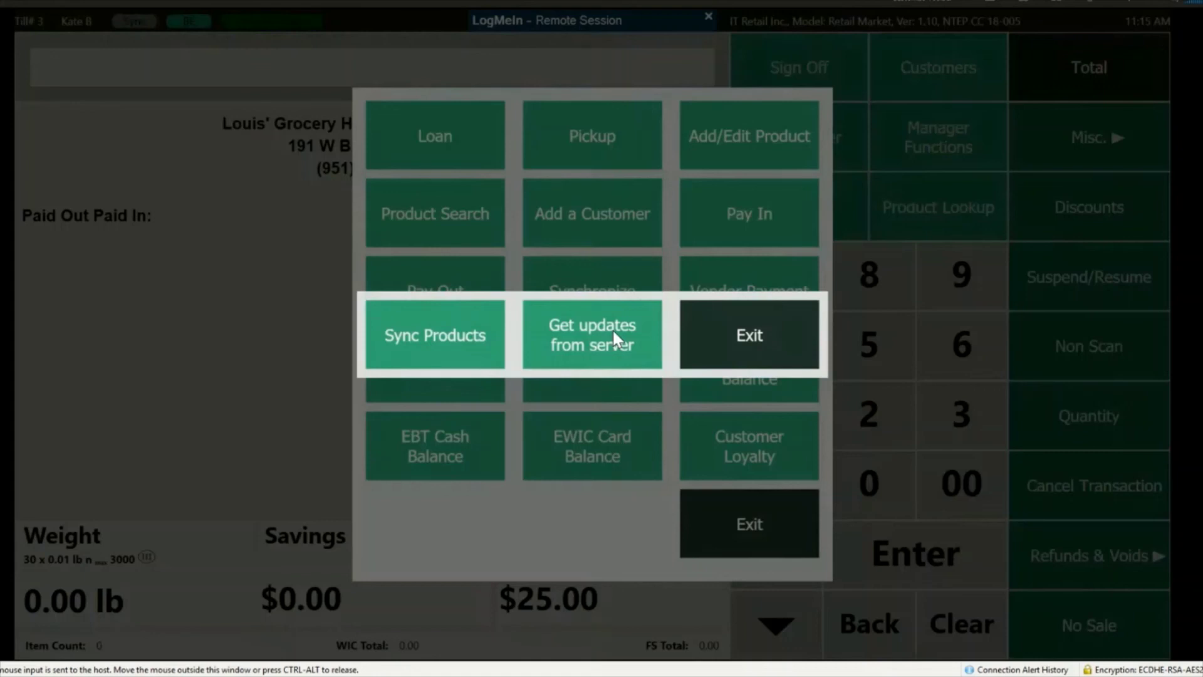
left_click(742, 336)
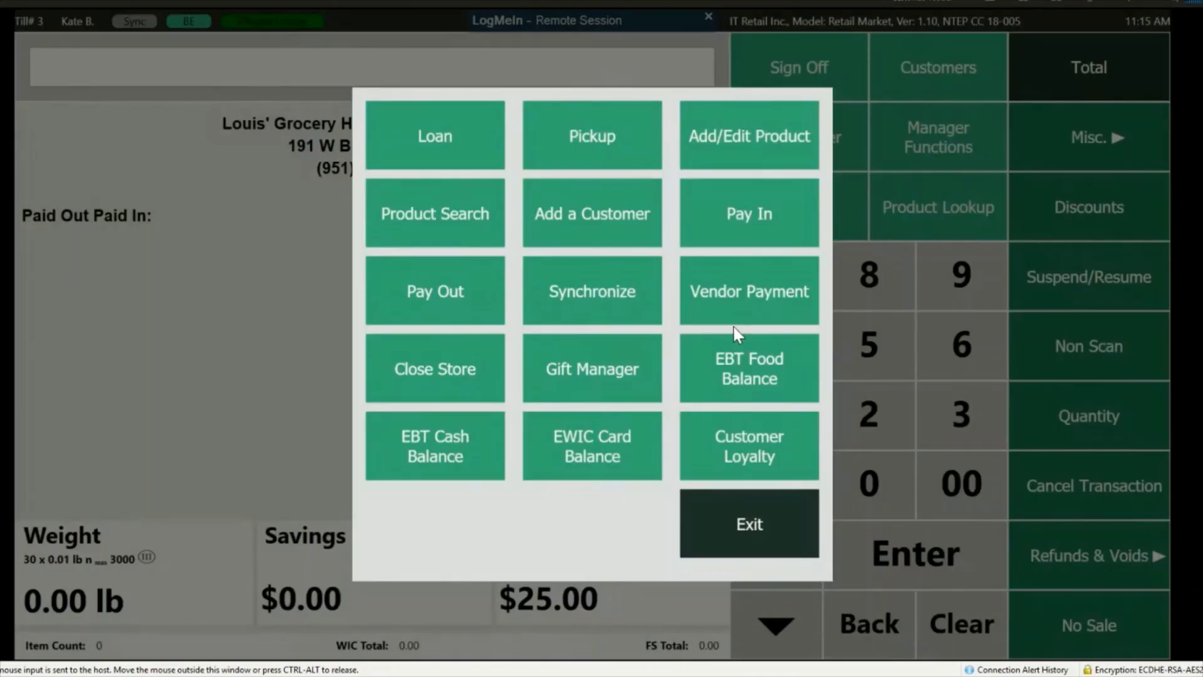
left_click(739, 294)
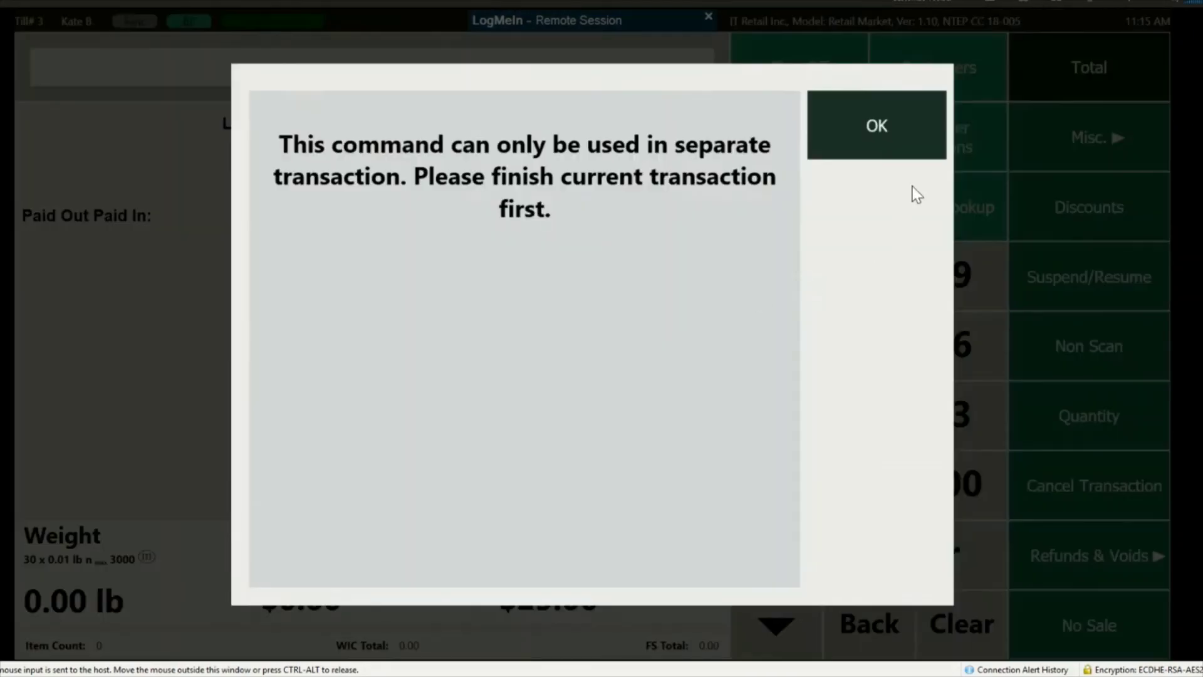
left_click(899, 137)
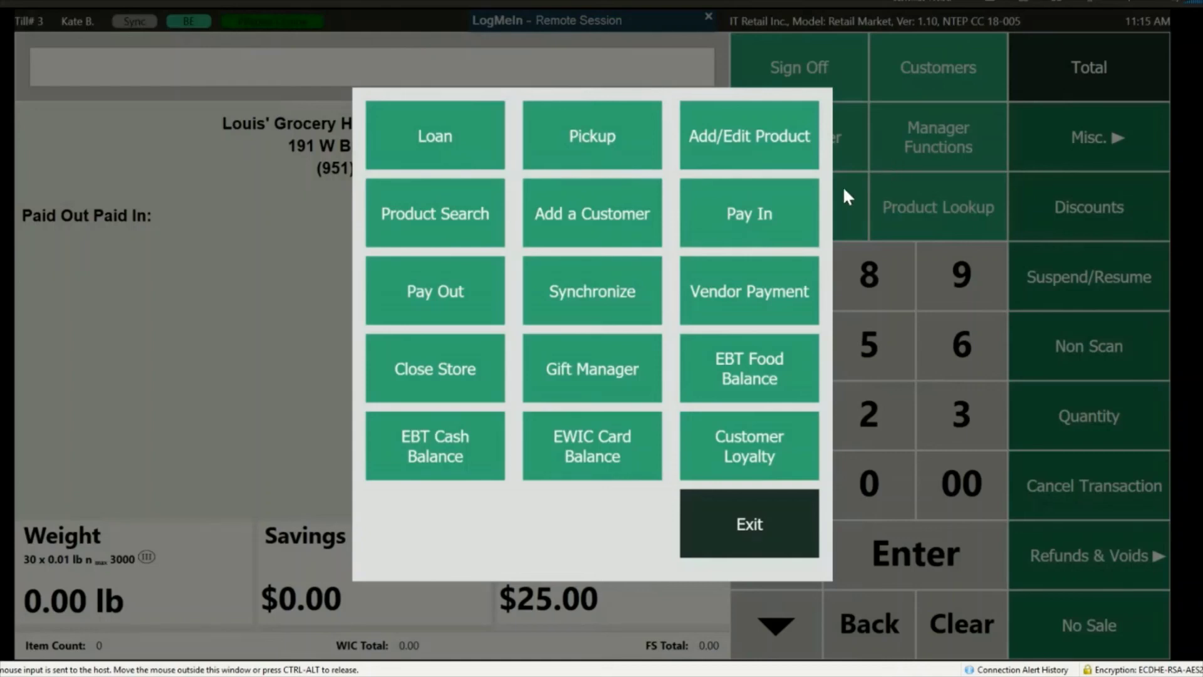
left_click(460, 383)
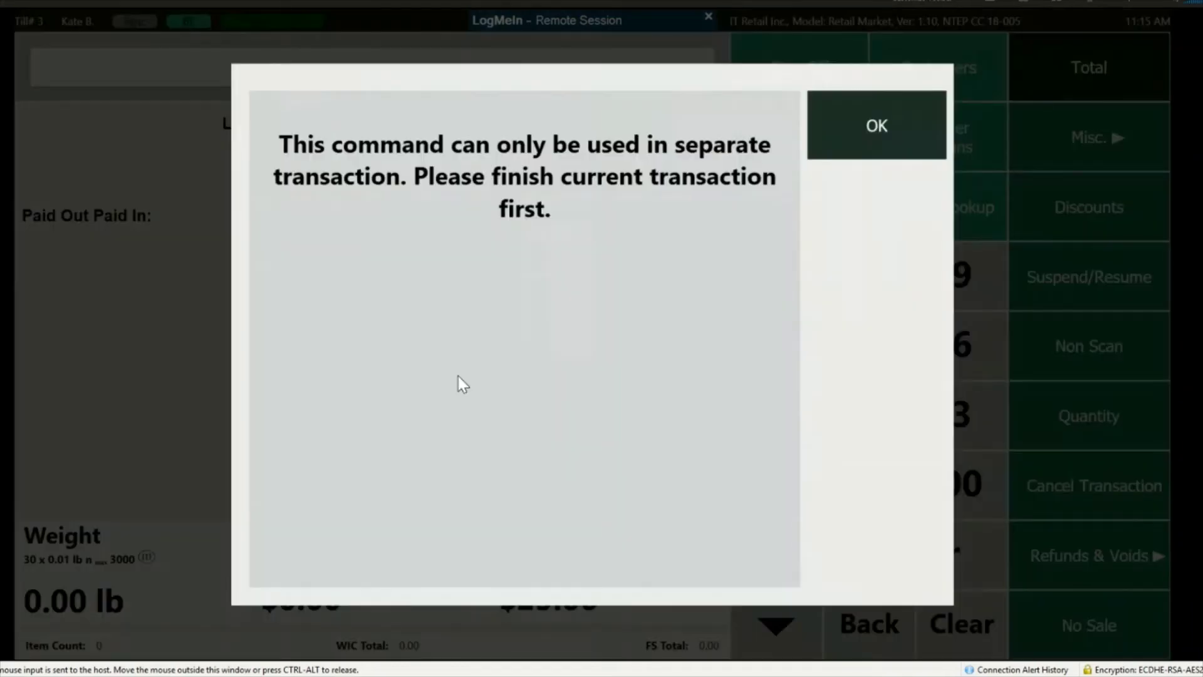
left_click(878, 121)
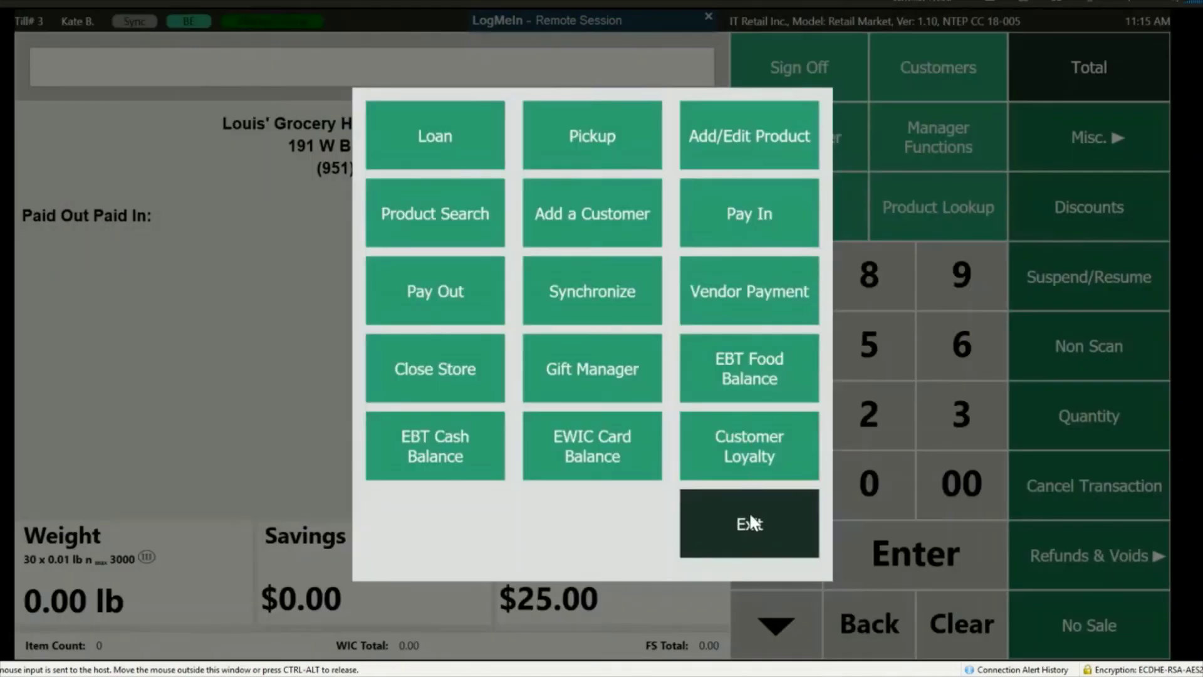
left_click(798, 508)
Step: Cancel the $25.00 transaction without a receipt, then start Close Store and back out of the cash count
left_click(1064, 488)
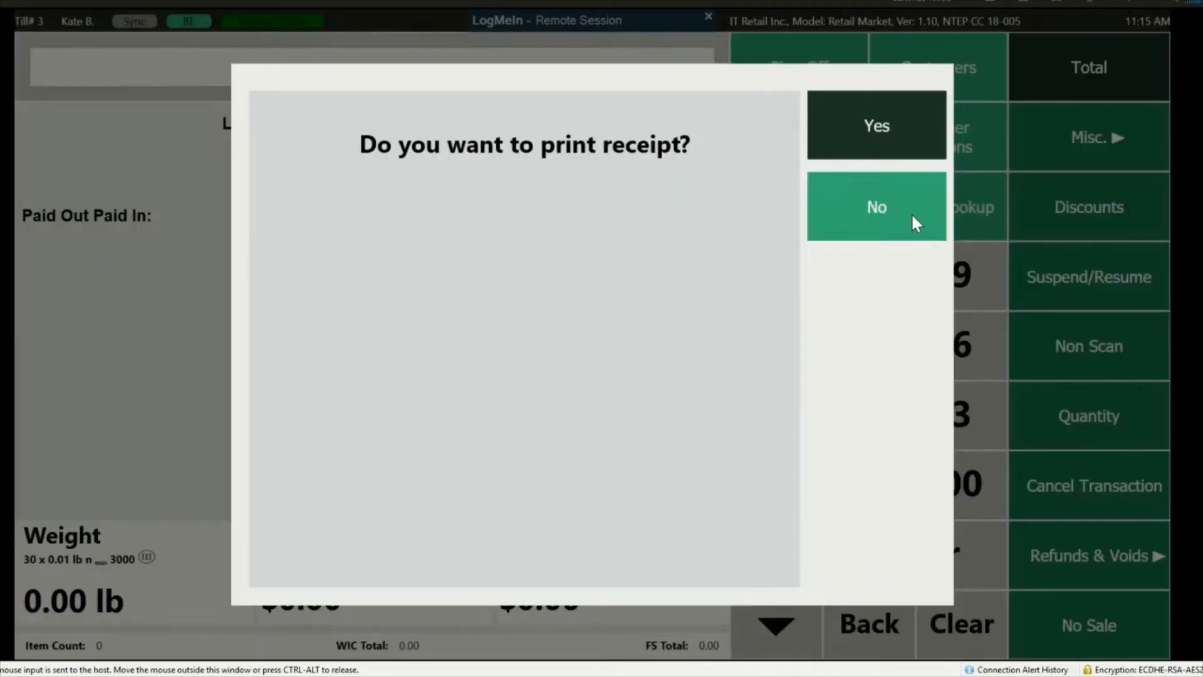
left_click(911, 213)
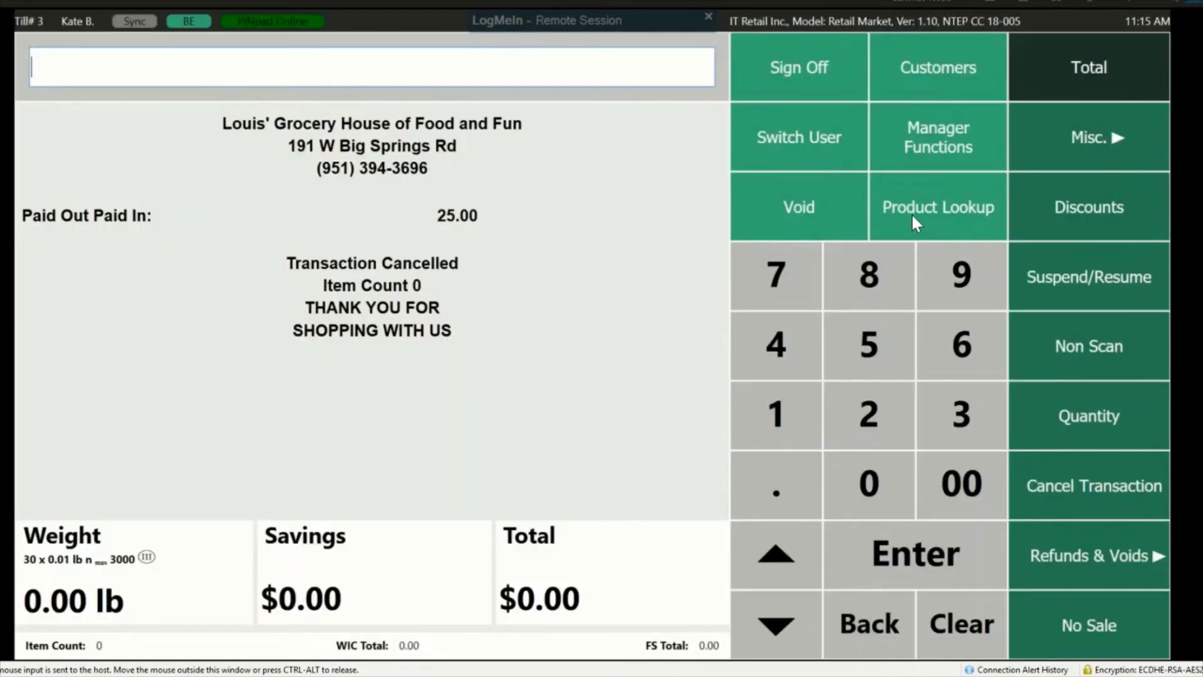
left_click(937, 141)
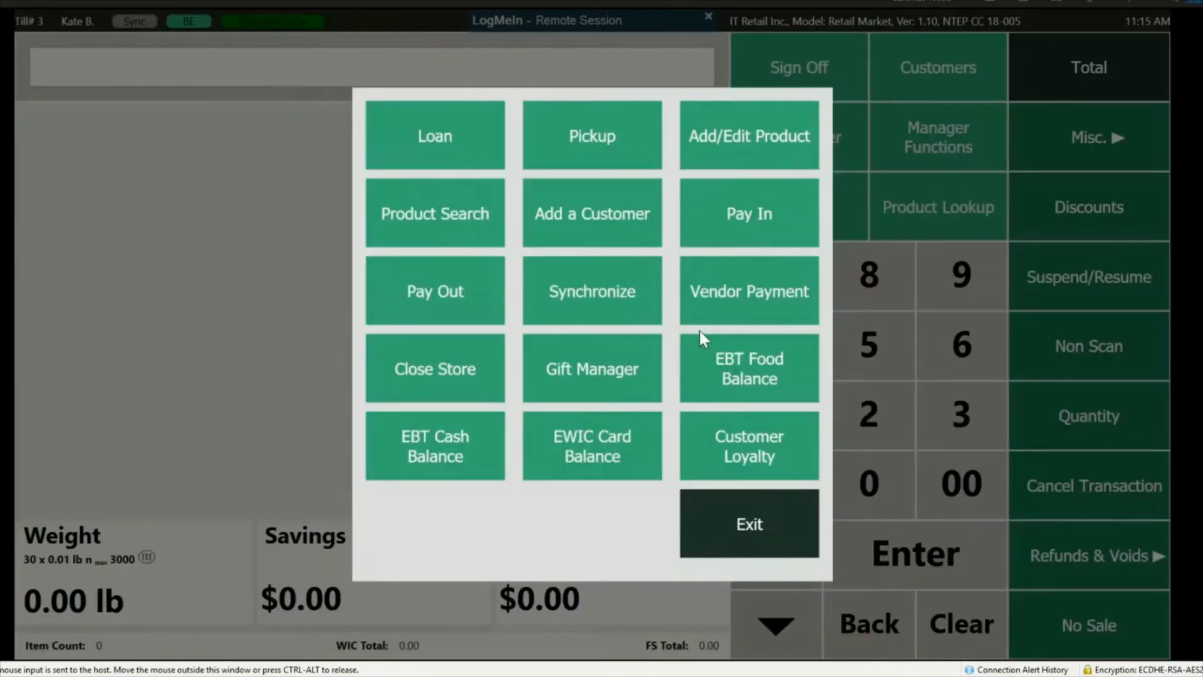
left_click(457, 379)
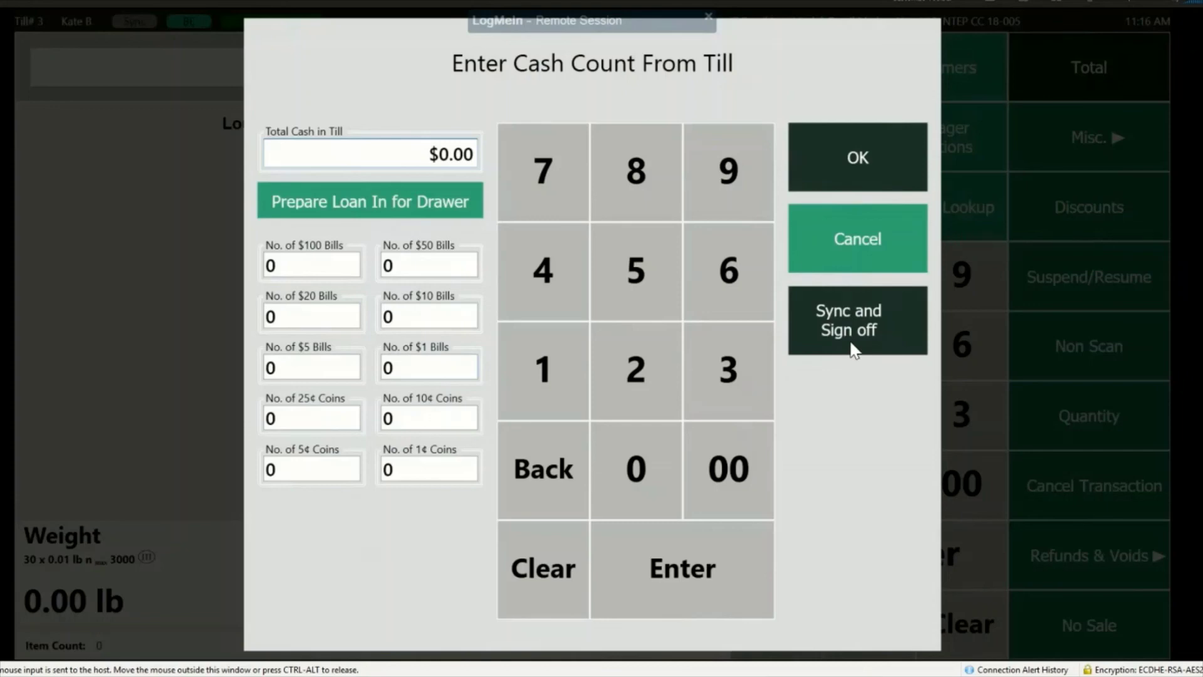
left_click(875, 243)
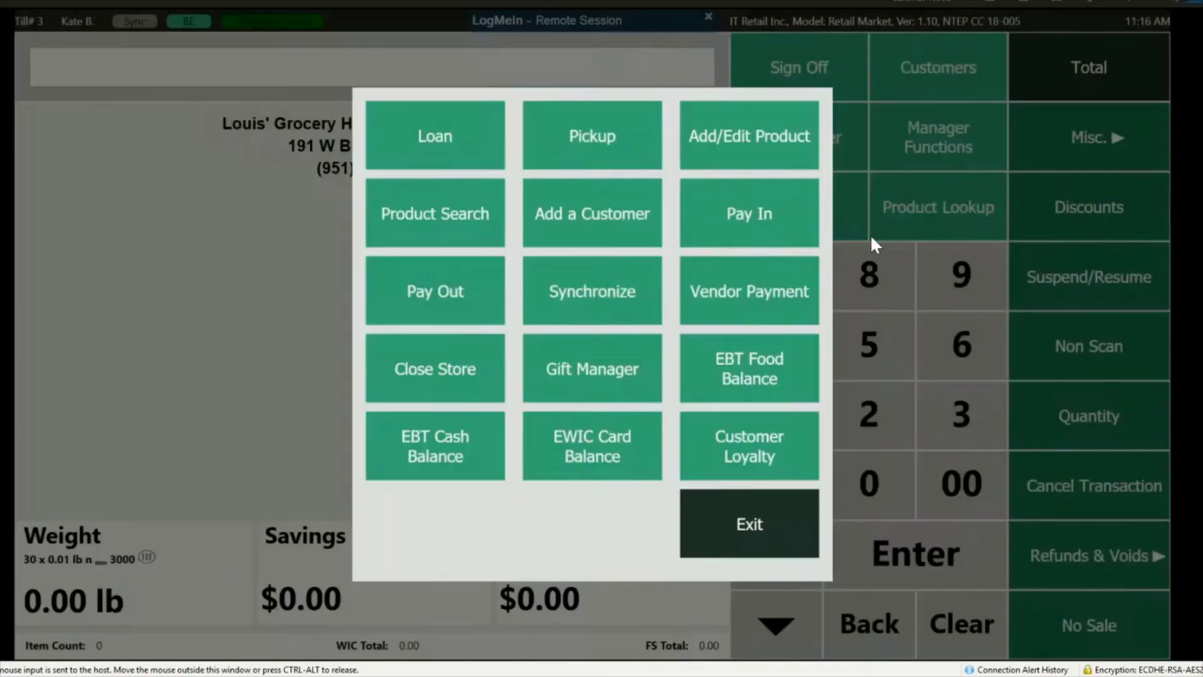
Step: View the Gift Manager Card Reload amounts, then exit the gift and manager menus
left_click(589, 369)
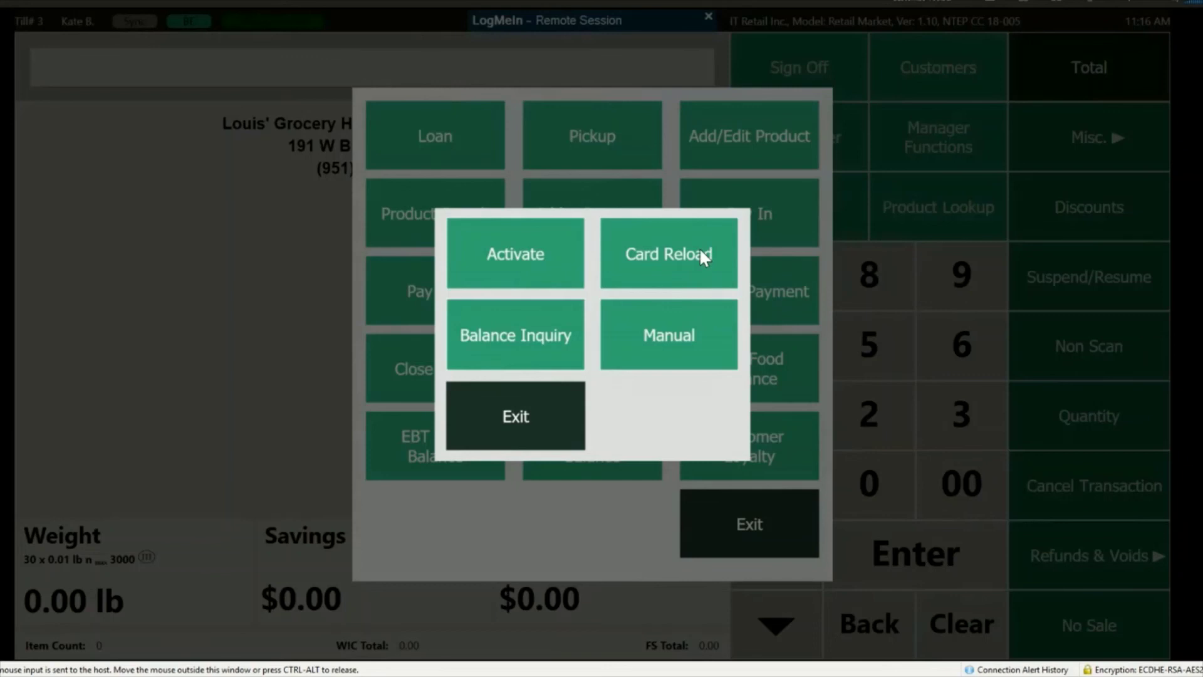
left_click(544, 261)
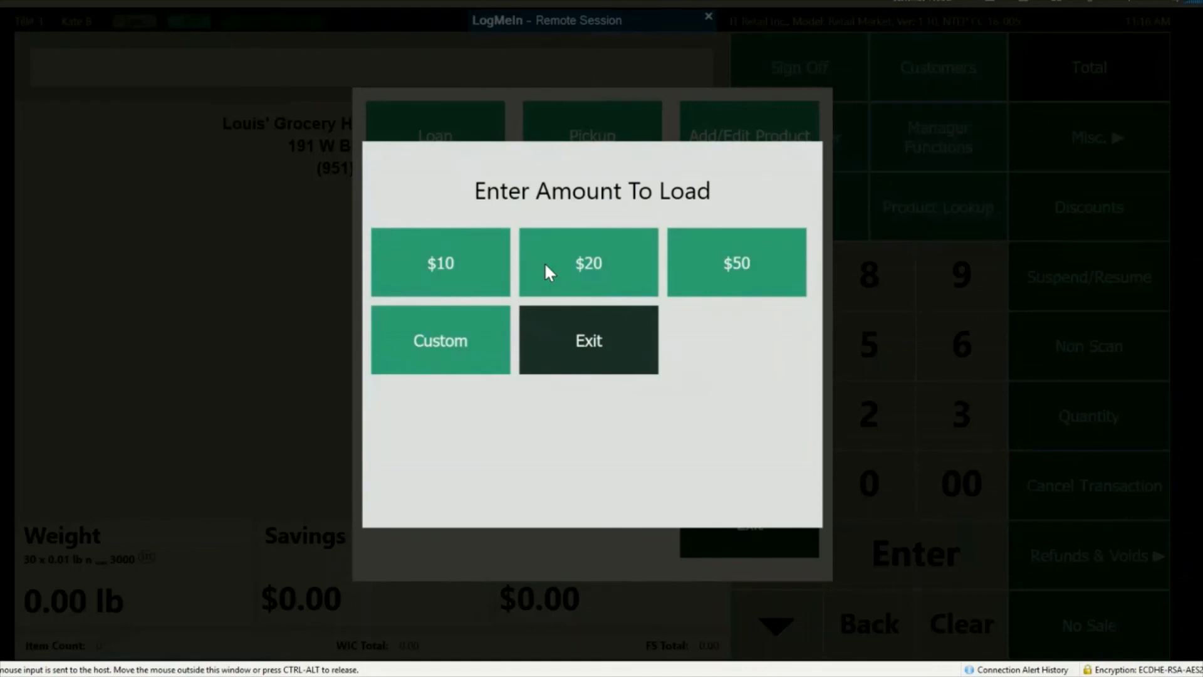
left_click(568, 348)
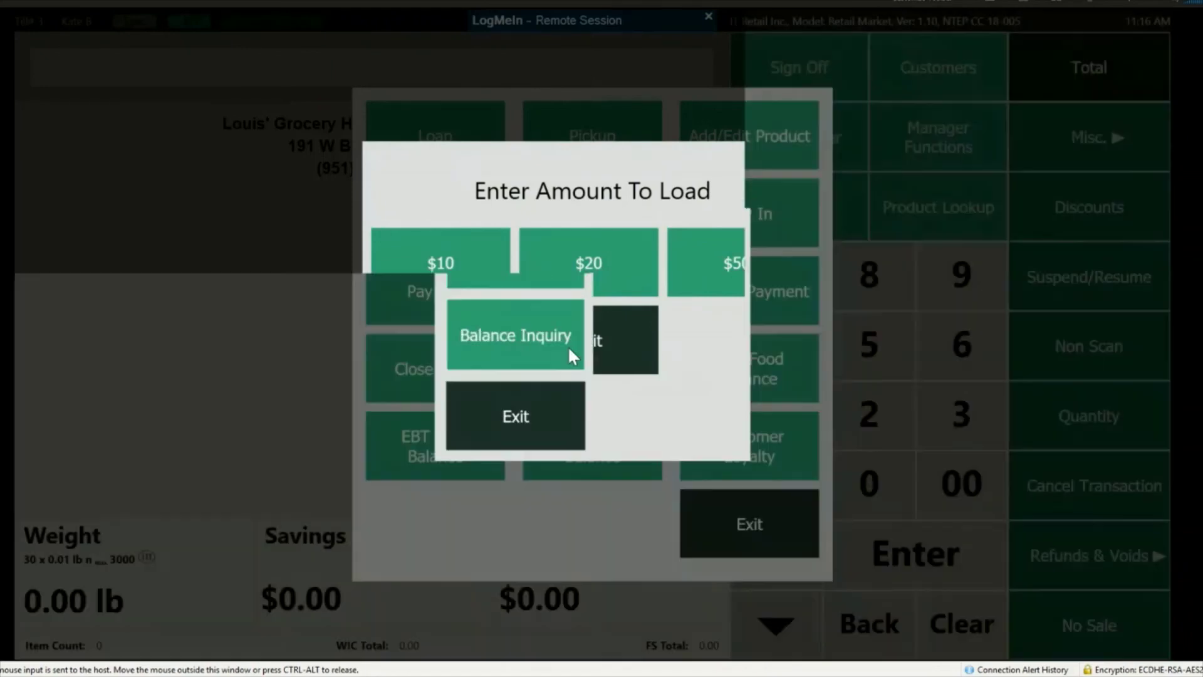
left_click(547, 428)
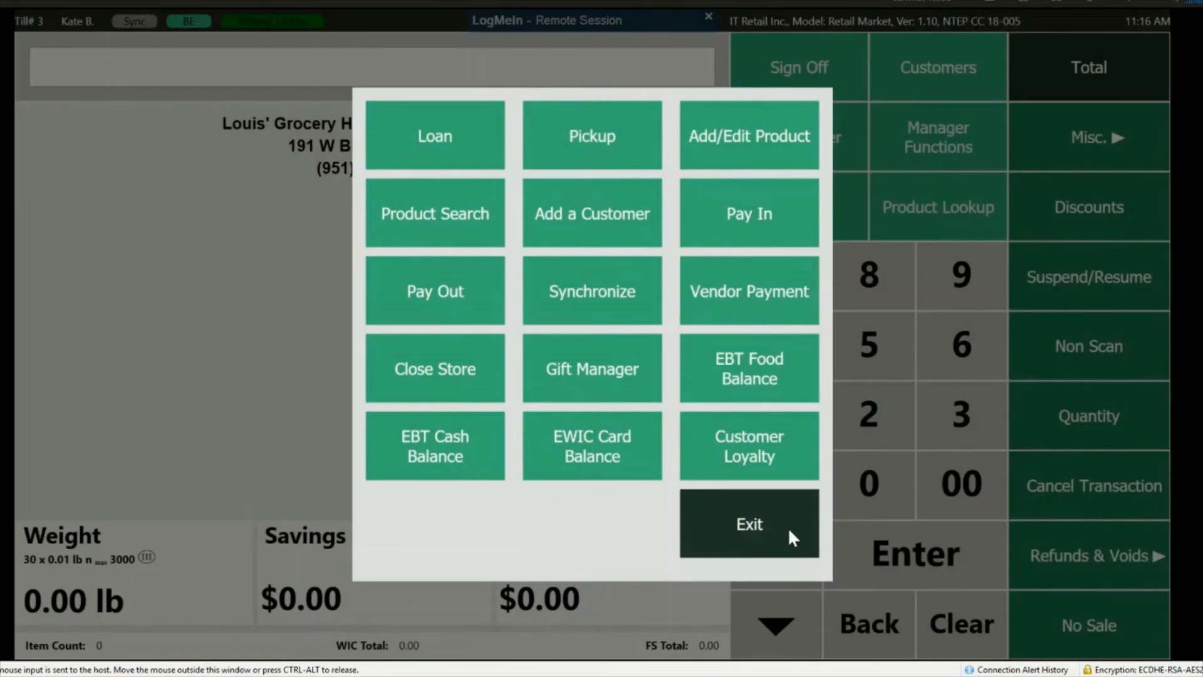
left_click(788, 527)
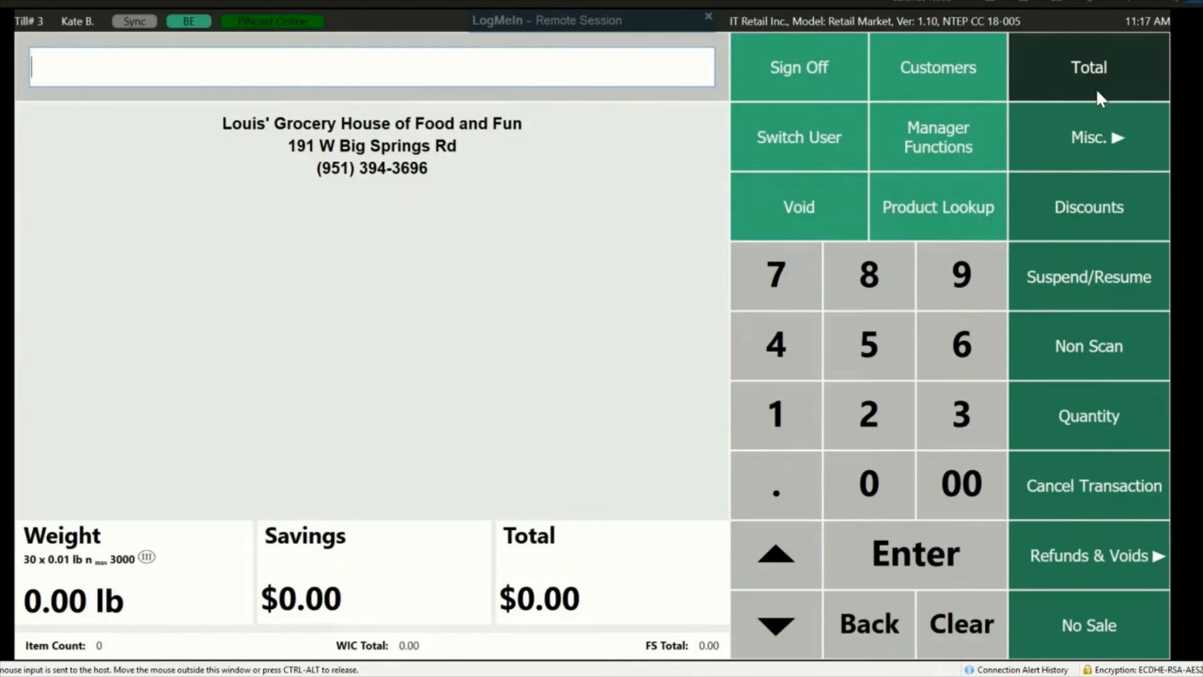
left_click(957, 126)
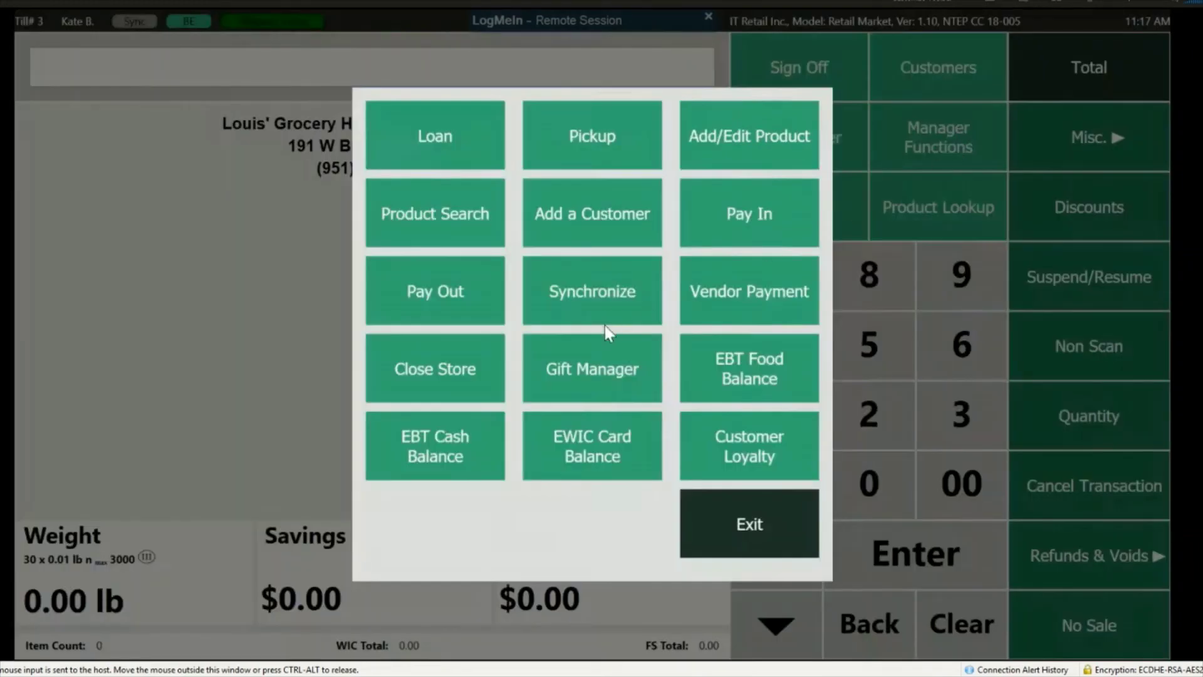
left_click(592, 362)
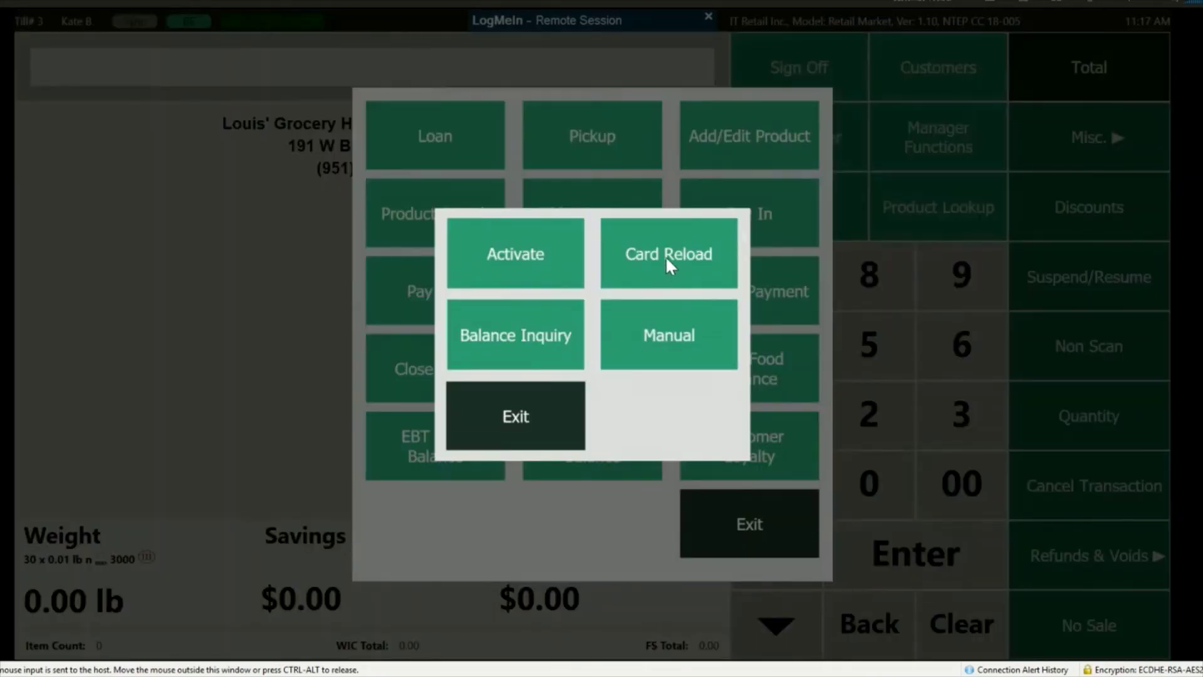
left_click(669, 261)
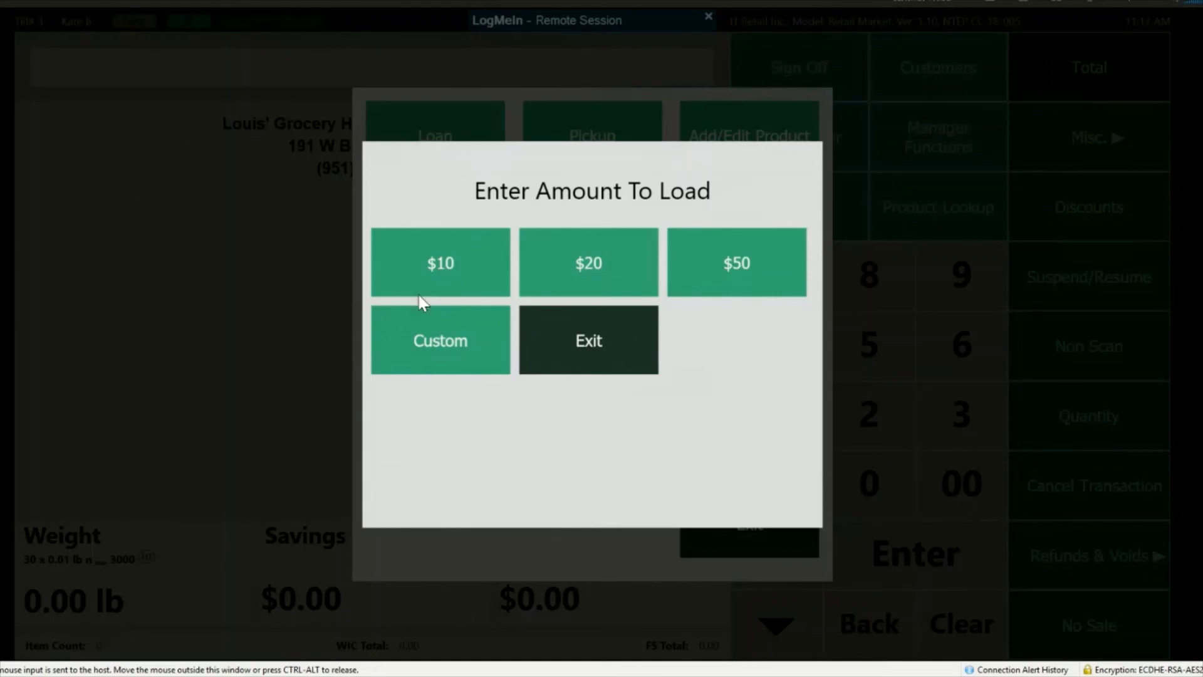
left_click(619, 334)
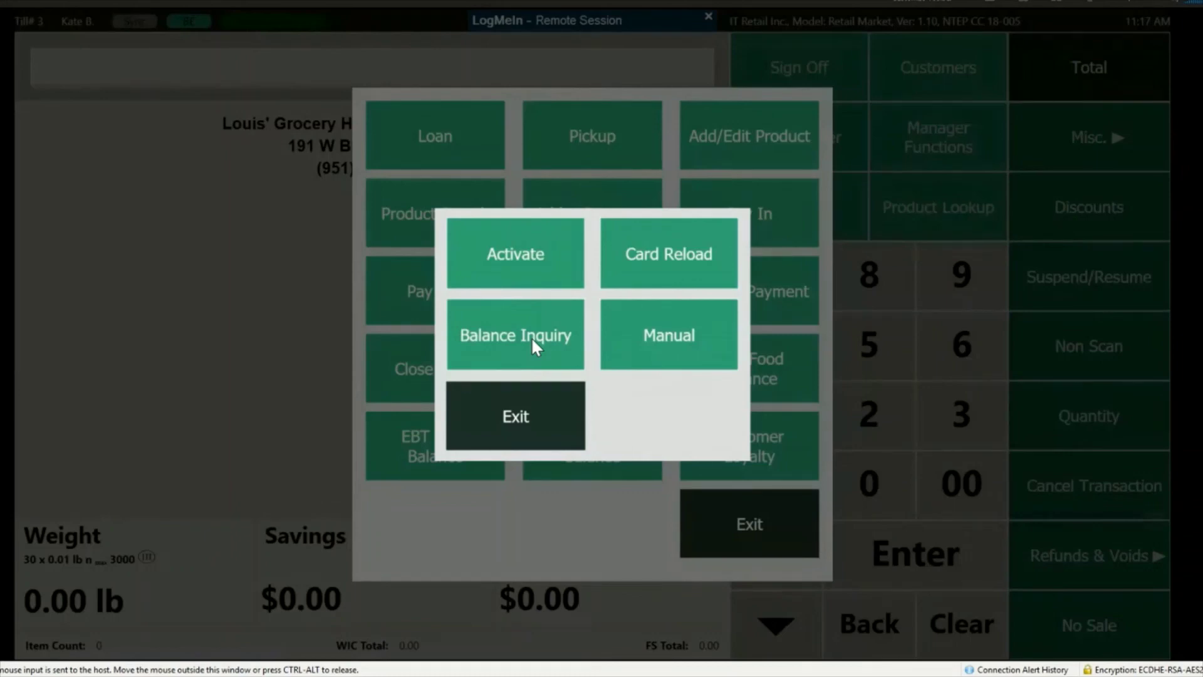
left_click(565, 404)
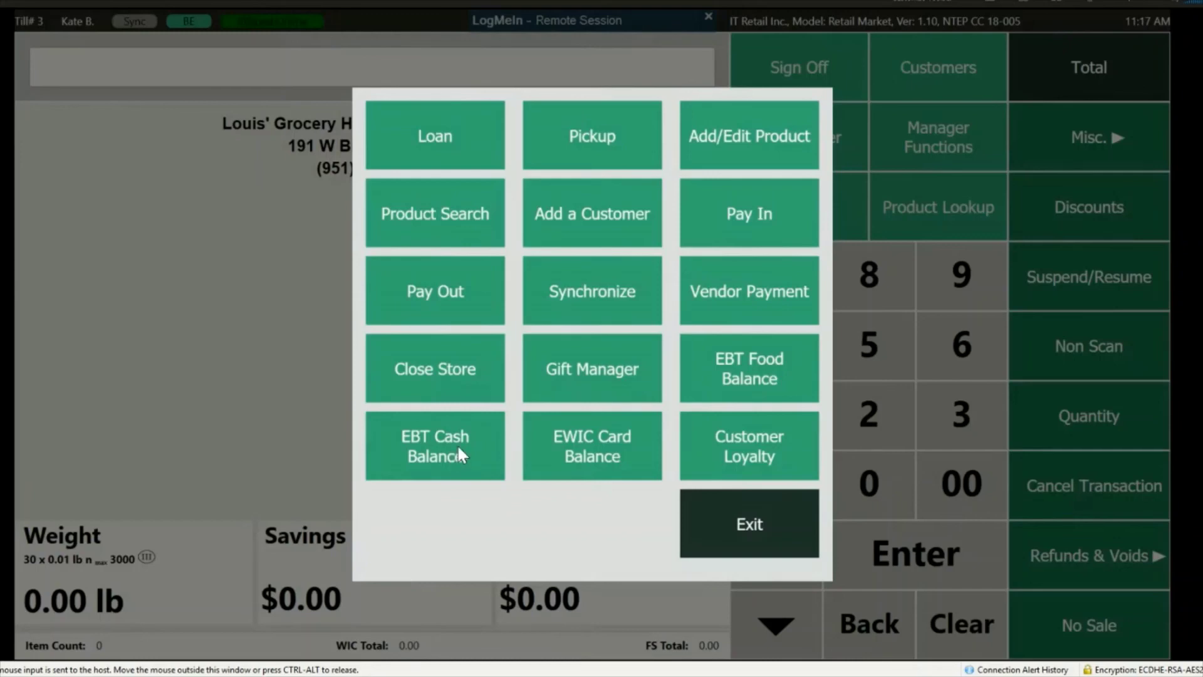
left_click(731, 526)
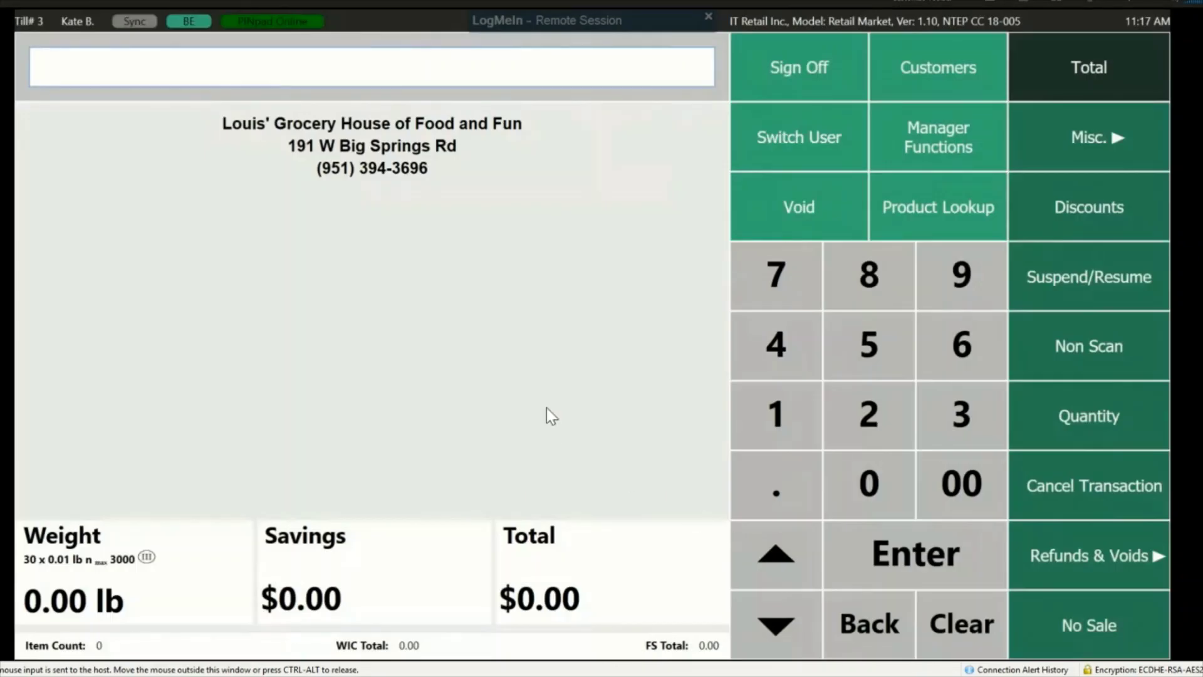